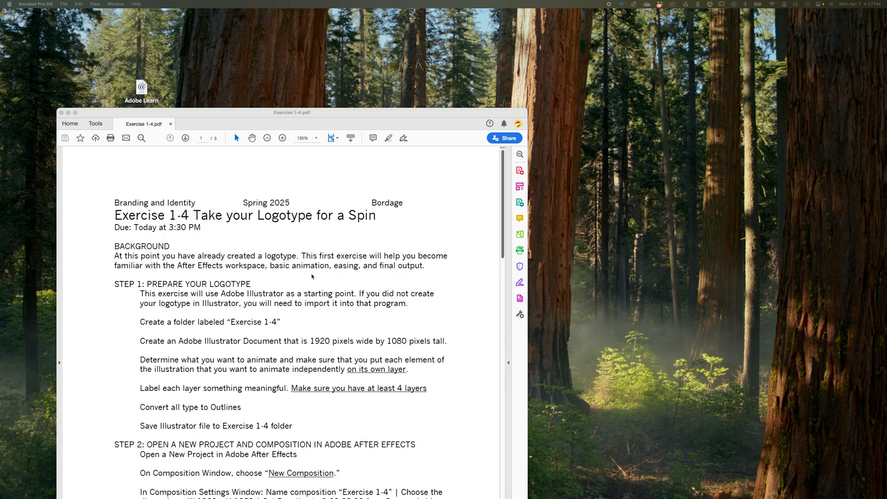
Read through the Exercise 1-4 instructions PDF, from preparing the logotype to easing and exporting, and move its window out of the way
{"action": "scroll", "coordinate": [312, 276], "scroll_direction": "down", "scroll_amount": 5}
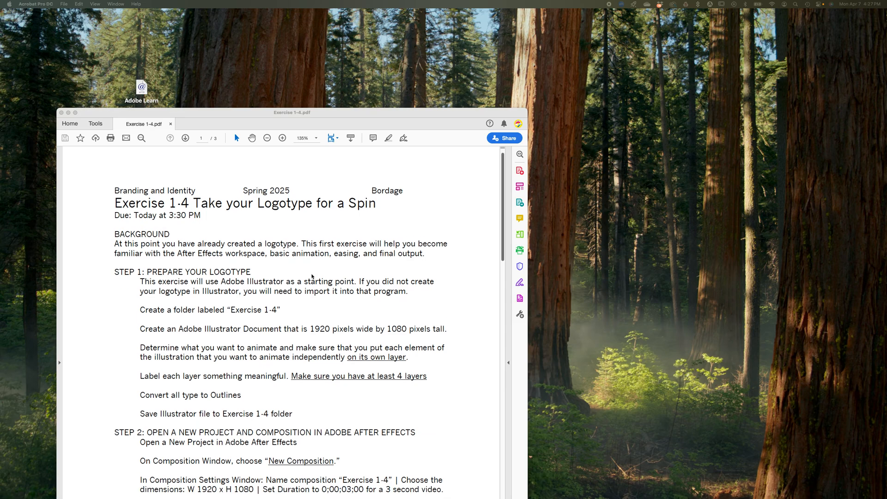
{"action": "scroll", "coordinate": [312, 276], "scroll_direction": "down", "scroll_amount": 6}
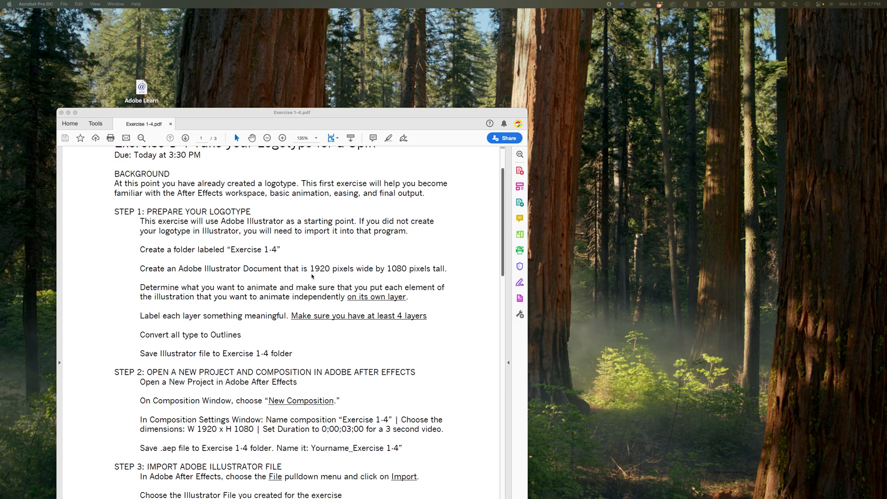
{"action": "scroll", "coordinate": [312, 276], "scroll_direction": "down", "scroll_amount": 20}
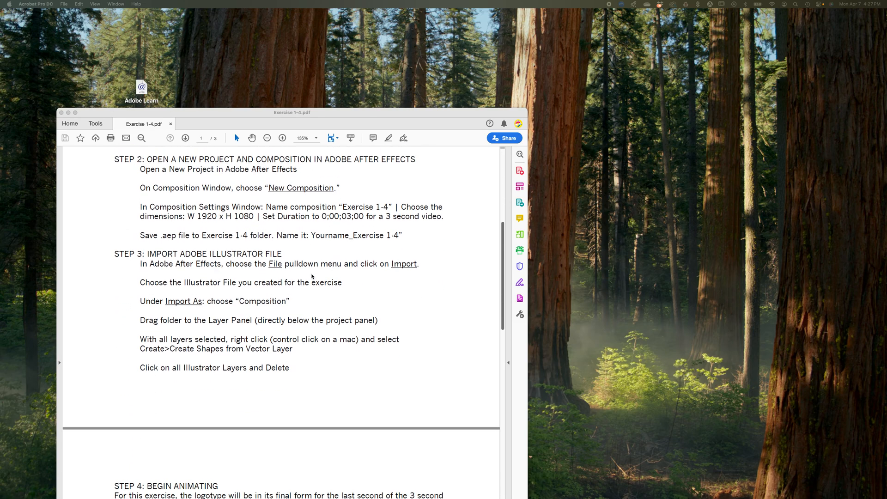
{"action": "scroll", "coordinate": [312, 276], "scroll_direction": "down", "scroll_amount": 20}
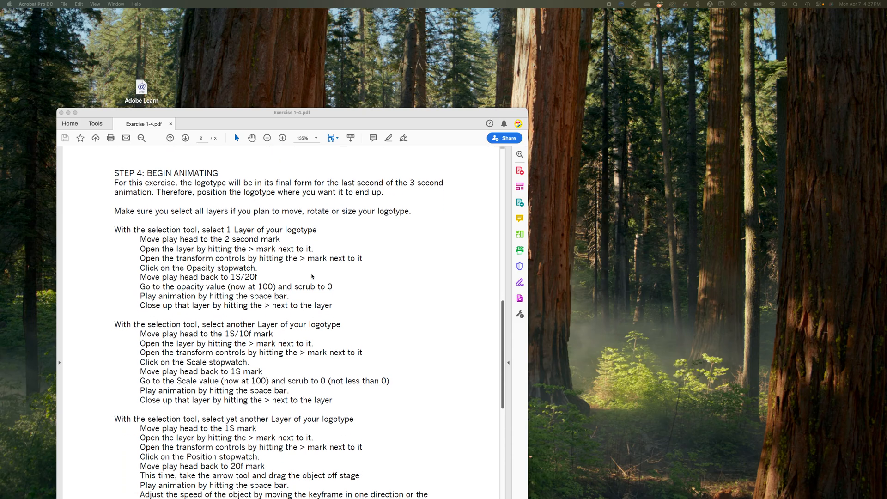
{"action": "scroll", "coordinate": [311, 276], "scroll_direction": "down", "scroll_amount": 20}
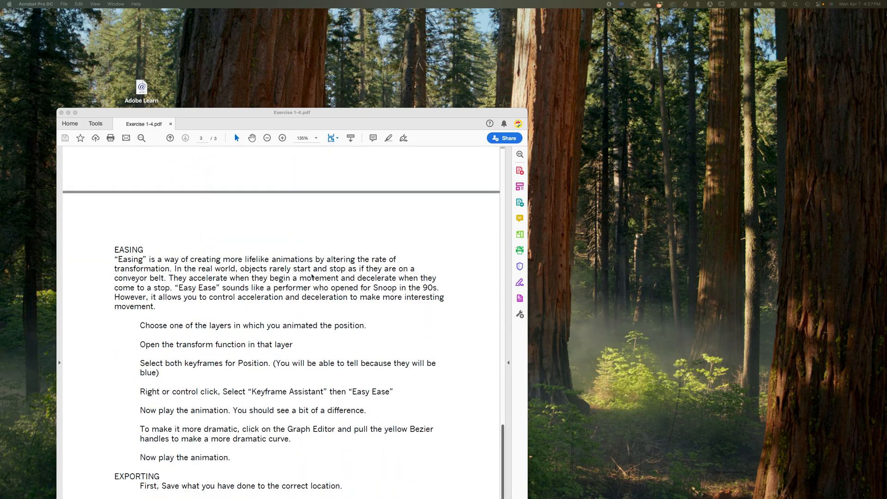
{"action": "scroll", "coordinate": [312, 276], "scroll_direction": "up", "scroll_amount": 20}
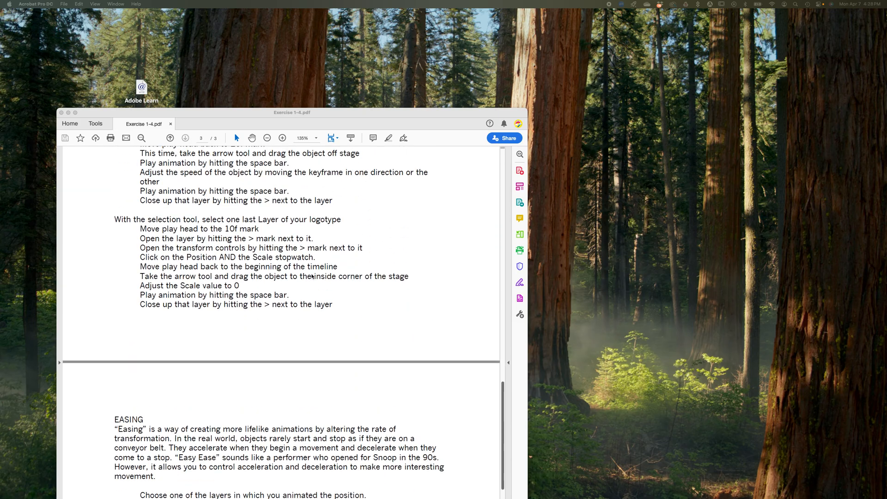
{"action": "scroll", "coordinate": [312, 277], "scroll_direction": "up", "scroll_amount": 3}
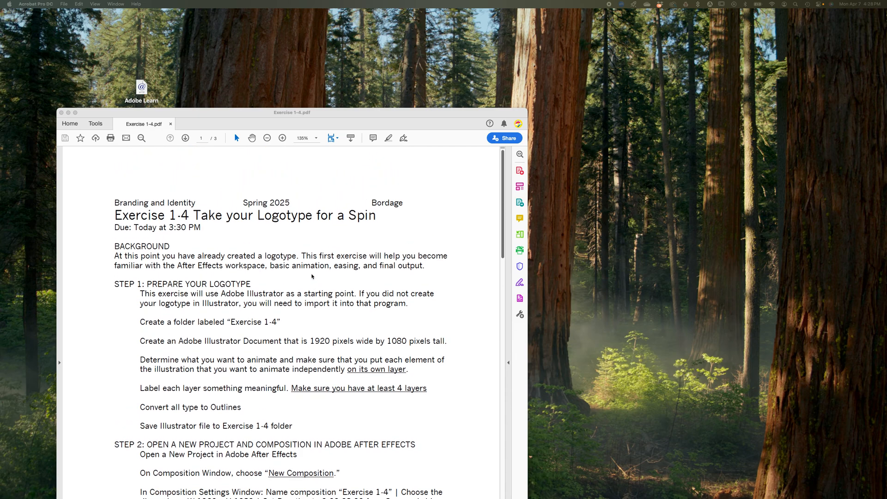
{"action": "scroll", "coordinate": [312, 276], "scroll_direction": "down", "scroll_amount": 8}
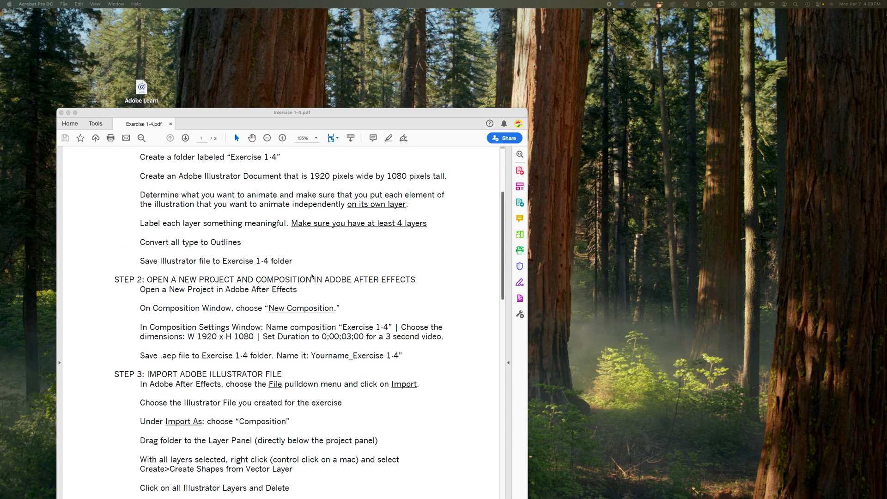
{"action": "scroll", "coordinate": [335, 317], "scroll_direction": "down", "scroll_amount": 20}
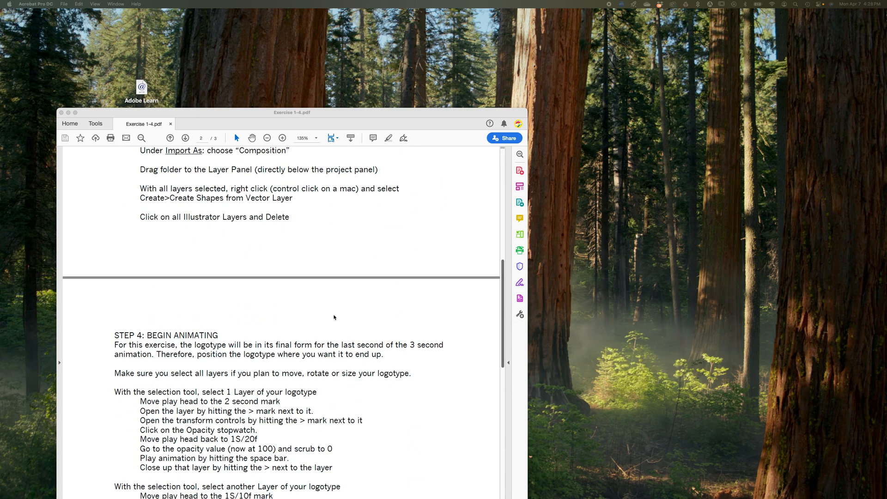
{"action": "scroll", "coordinate": [335, 318], "scroll_direction": "up", "scroll_amount": 3}
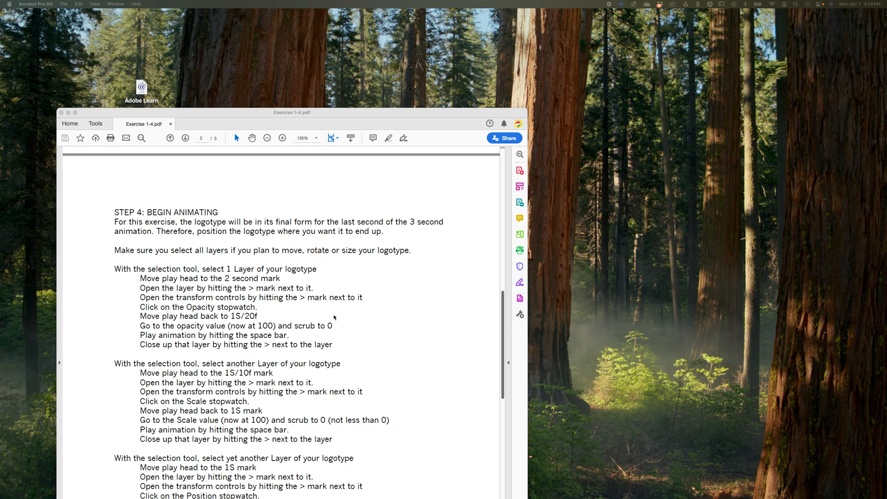
{"action": "scroll", "coordinate": [334, 317], "scroll_direction": "down", "scroll_amount": 20}
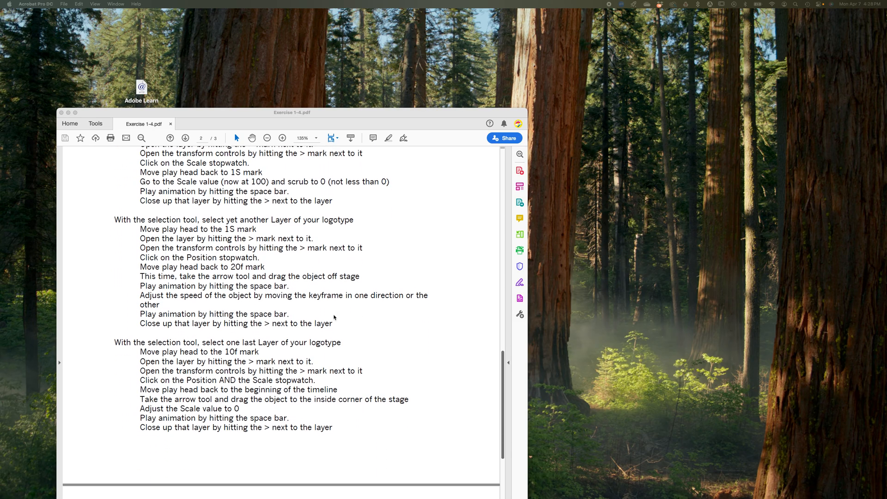
{"action": "scroll", "coordinate": [332, 317], "scroll_direction": "up", "scroll_amount": 20}
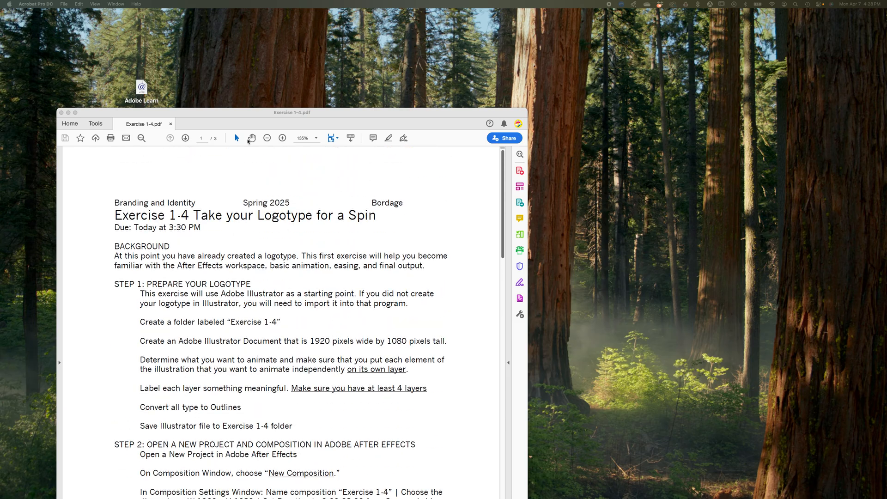
{"action": "left_click_drag", "start_coordinate": [267, 113], "coordinate": [347, 498]}
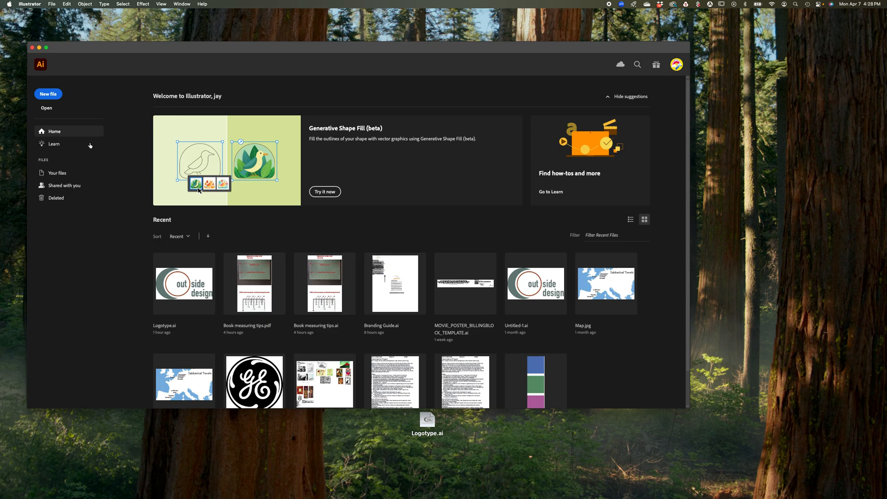
Create a new Illustrator document 1920 pixels wide by 1080 pixels high
{"action": "left_click", "coordinate": [48, 95]}
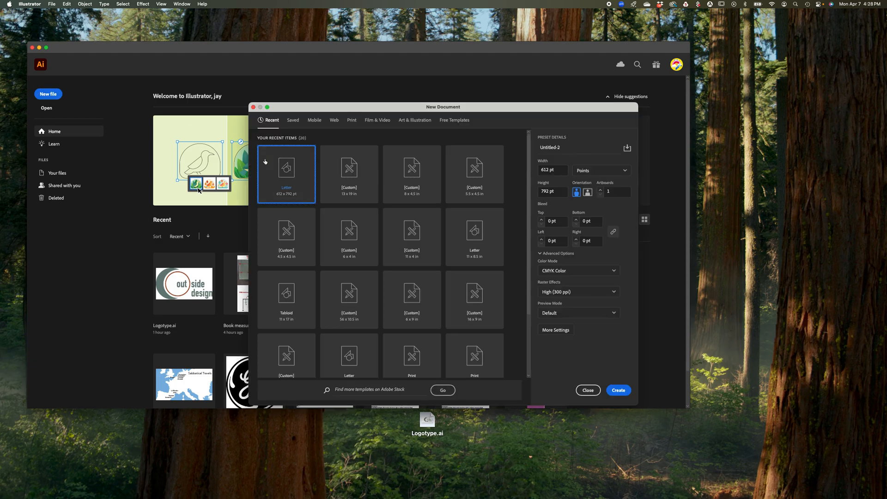
{"action": "left_click", "coordinate": [596, 172]}
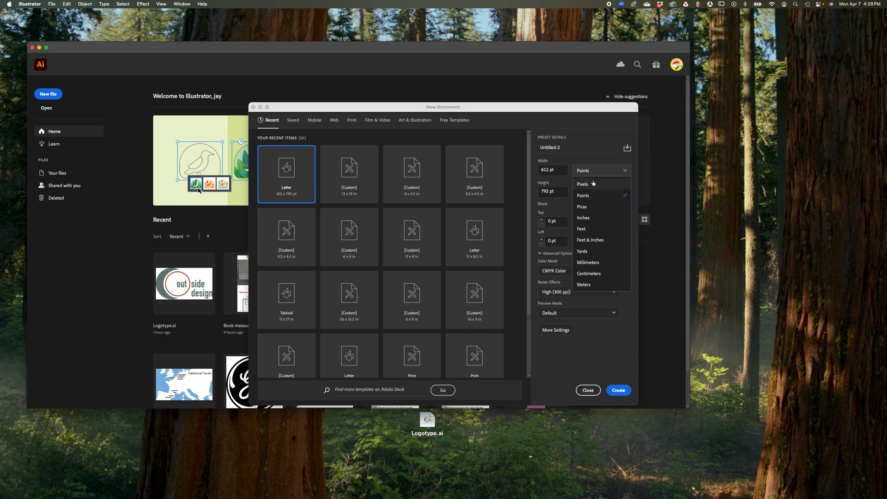
{"action": "left_click", "coordinate": [593, 184]}
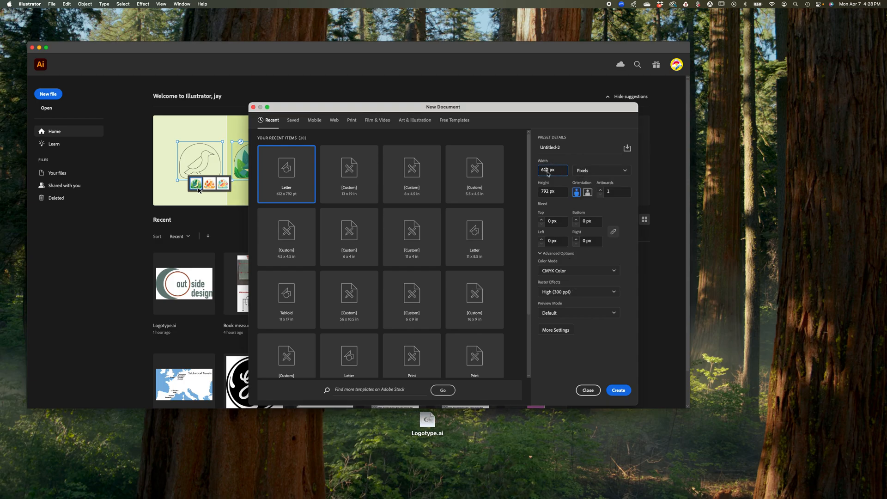
{"action": "left_click_drag", "start_coordinate": [549, 170], "coordinate": [538, 174]}
{"action": "type", "text": "1920"}
{"action": "left_click", "coordinate": [549, 194]}
{"action": "left_click_drag", "start_coordinate": [550, 195], "coordinate": [540, 193]}
{"action": "type", "text": "10"}
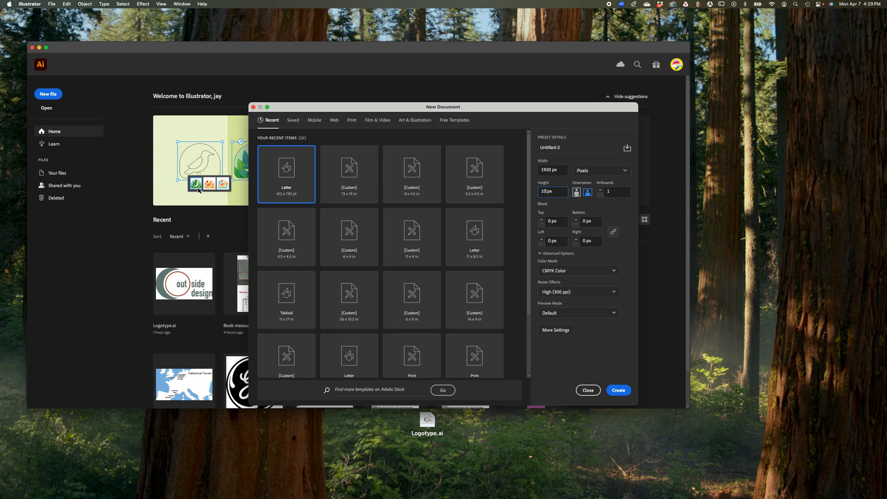
{"action": "type", "text": "80"}
{"action": "left_click", "coordinate": [615, 391]}
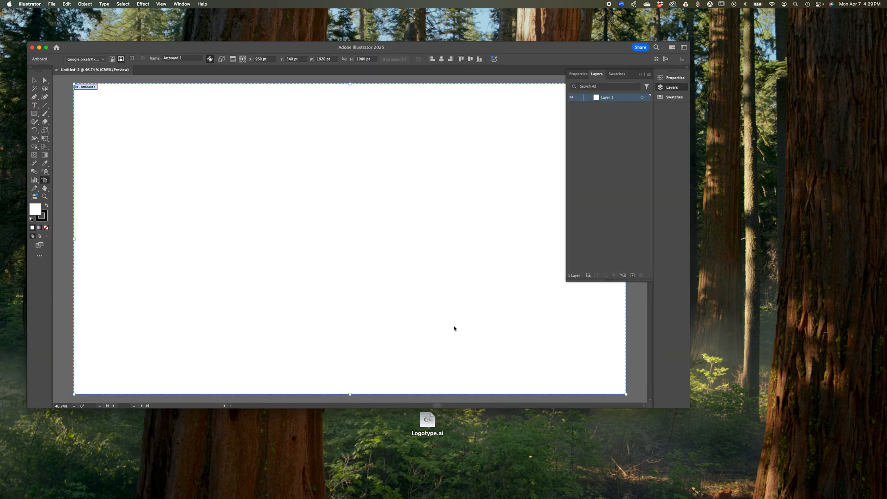
Close the blank document and open Logotype.ai from the desktop
{"action": "scroll", "coordinate": [363, 255], "scroll_direction": "right", "scroll_amount": 1}
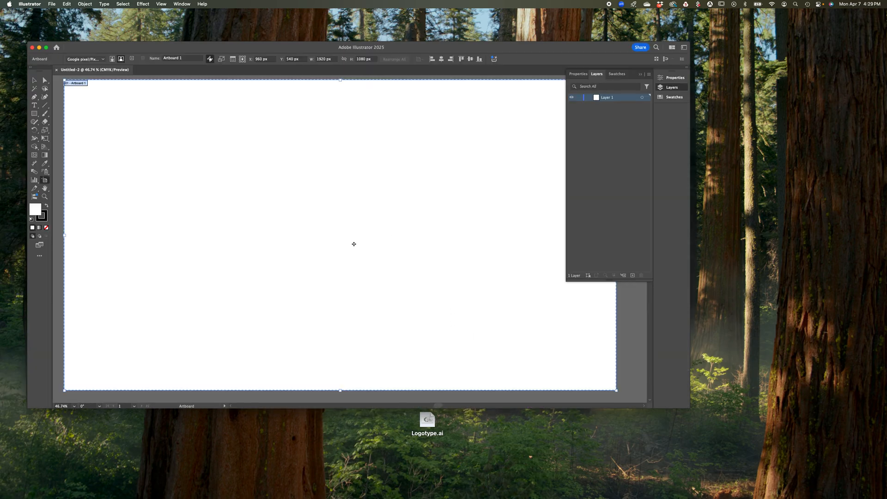
{"action": "left_click", "coordinate": [32, 48]}
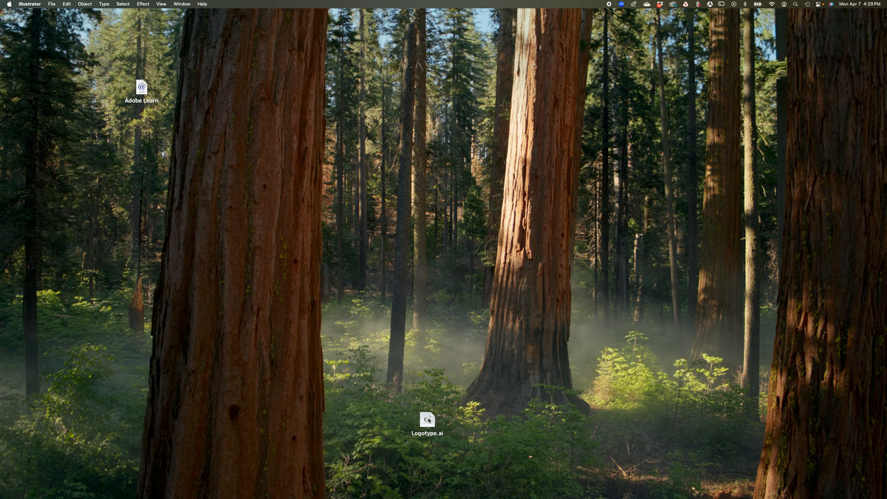
{"action": "double_click", "coordinate": [429, 420]}
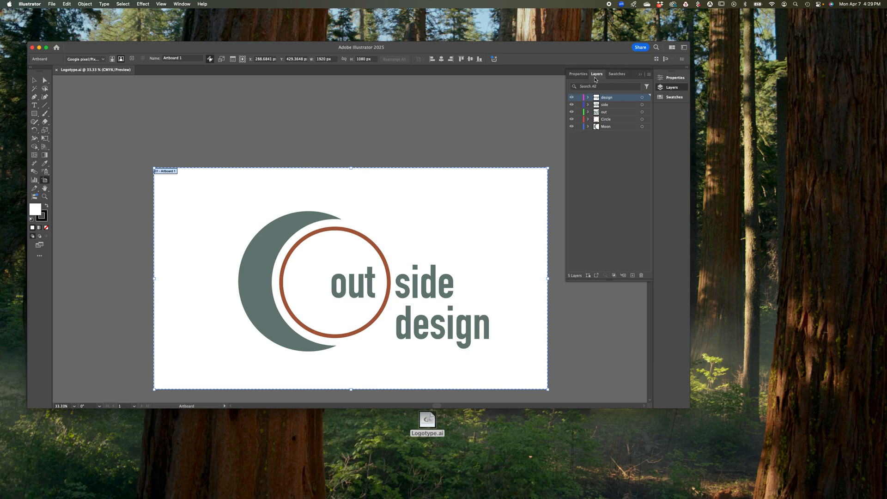
Hide and show the design, side, out, Circle and Moon layers one at a time to check what each contains
{"action": "left_click", "coordinate": [571, 98]}
{"action": "left_click", "coordinate": [572, 98]}
{"action": "left_click", "coordinate": [571, 105]}
{"action": "left_click", "coordinate": [572, 105]}
{"action": "left_click", "coordinate": [571, 112]}
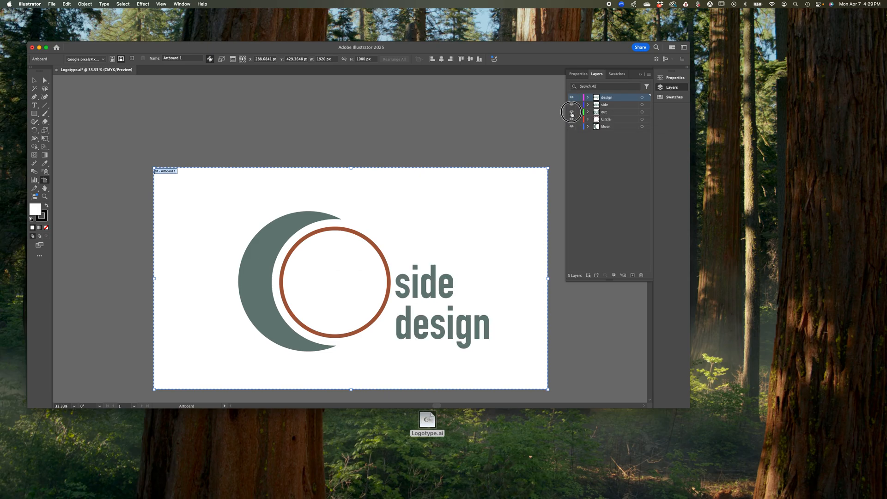
{"action": "left_click", "coordinate": [572, 112]}
{"action": "left_click", "coordinate": [572, 119]}
{"action": "left_click", "coordinate": [572, 119]}
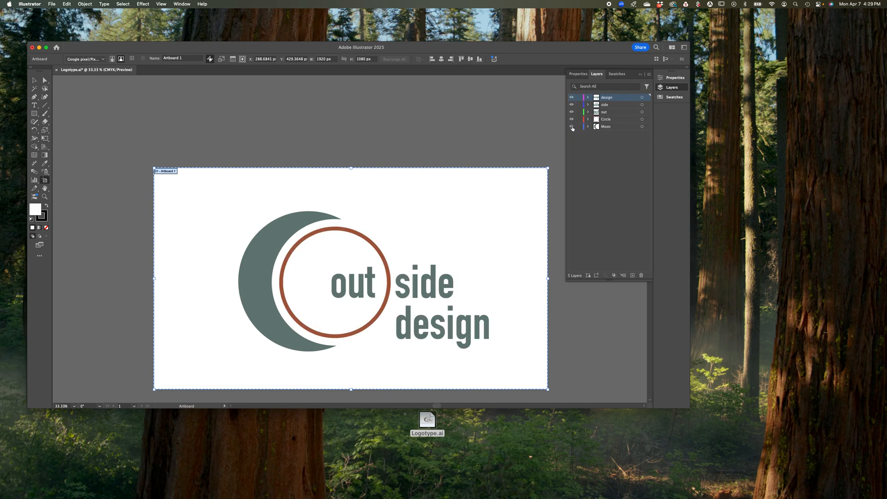
{"action": "left_click", "coordinate": [572, 127]}
{"action": "left_click", "coordinate": [571, 126]}
{"action": "left_click", "coordinate": [572, 127]}
{"action": "left_click", "coordinate": [572, 127]}
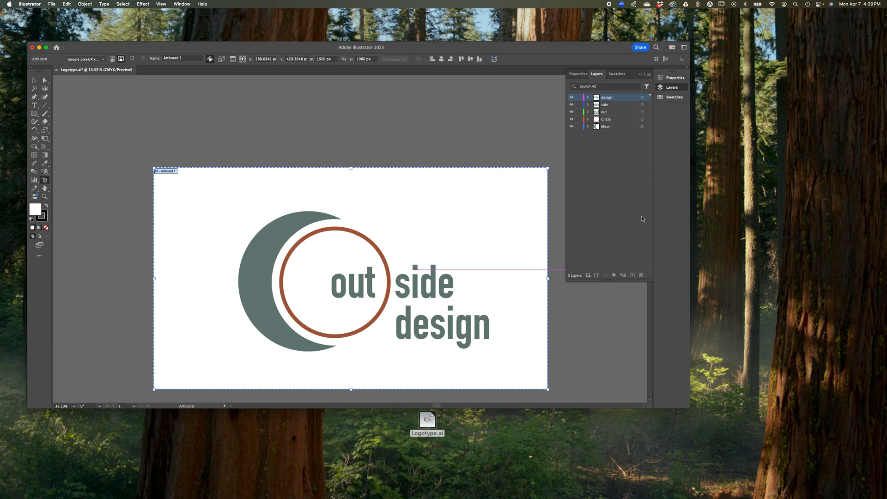
Add a new layer above the design layer and delete it again
{"action": "left_click", "coordinate": [633, 275]}
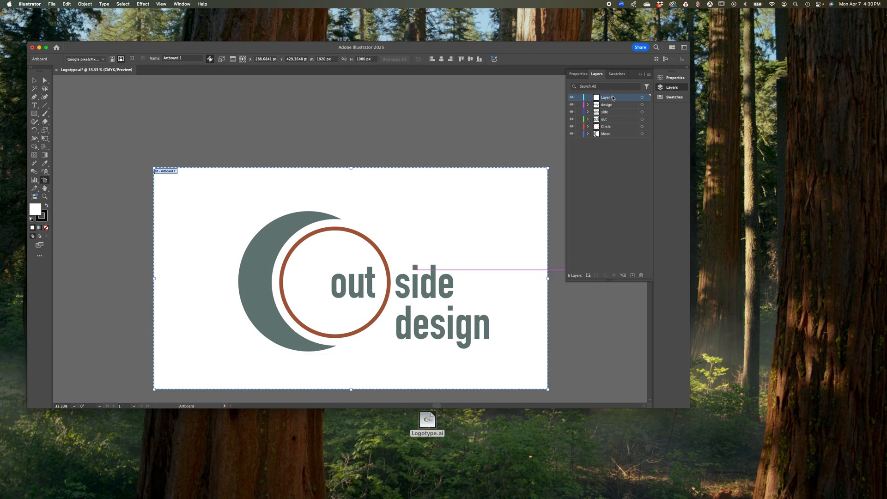
{"action": "key", "text": "Delete"}
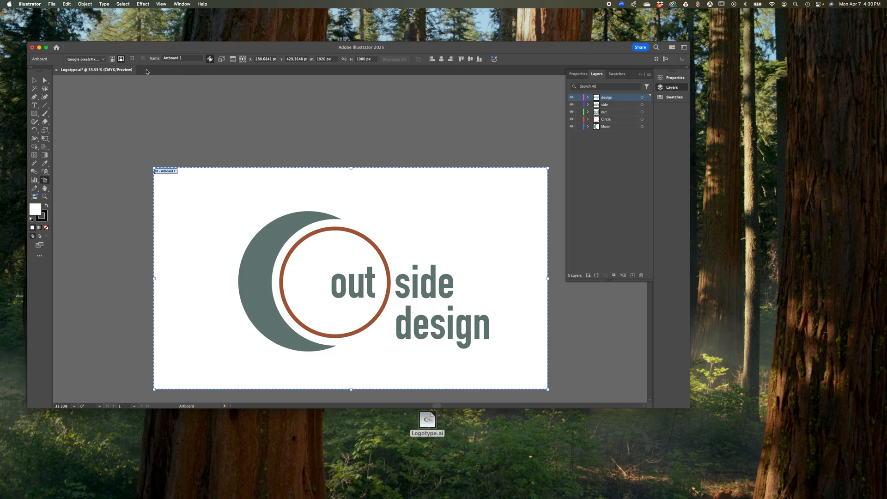
Start saving the logotype under Save As and create a desktop folder named with the surname followed by "_Exercise1-4"
{"action": "left_click", "coordinate": [51, 5]}
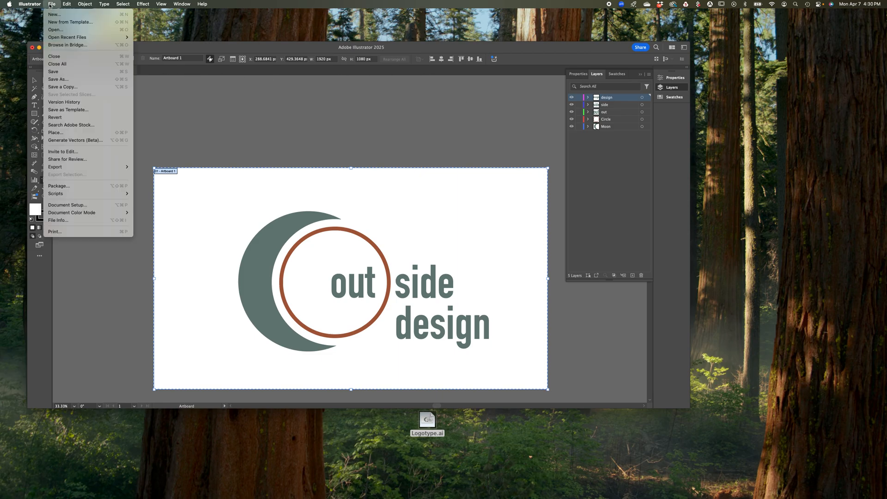
{"action": "left_click", "coordinate": [64, 80]}
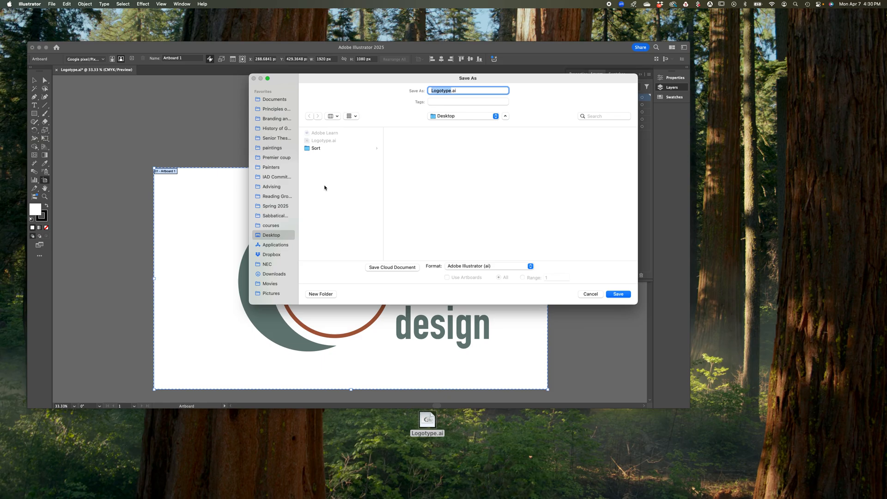
{"action": "left_click", "coordinate": [324, 294]}
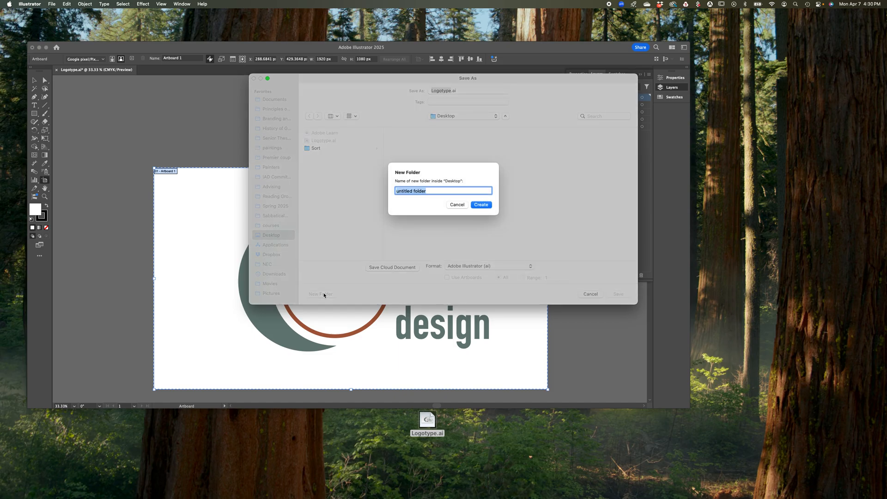
{"action": "type", "text": "Bordage_Ex"}
{"action": "type", "text": "ercise1-4"}
{"action": "left_click", "coordinate": [480, 207]}
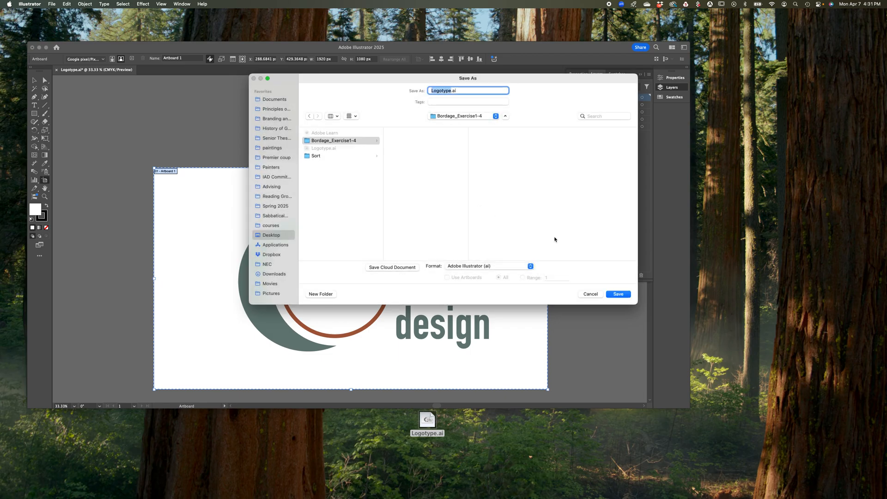
Save Logotype.ai into the new exercise folder as an Illustrator 2020 file with PDF compatibility, and close the document
{"action": "left_click", "coordinate": [619, 294]}
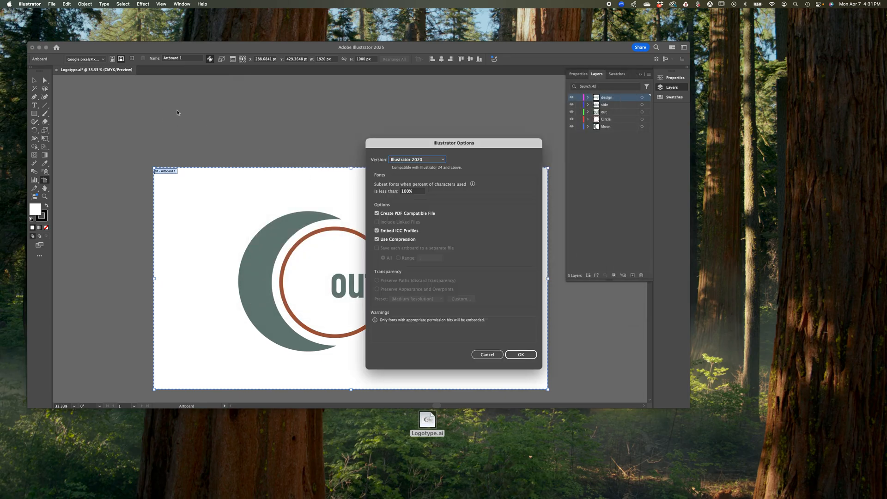
{"action": "left_click", "coordinate": [522, 355]}
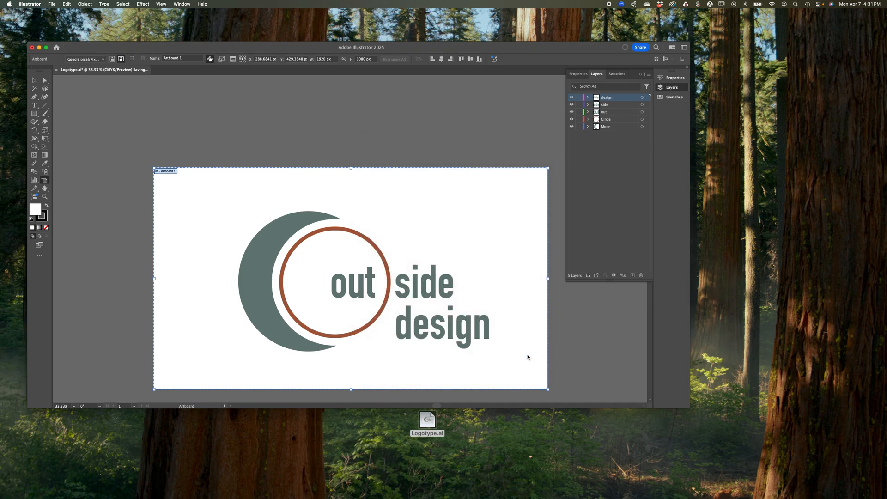
{"action": "left_click", "coordinate": [32, 47]}
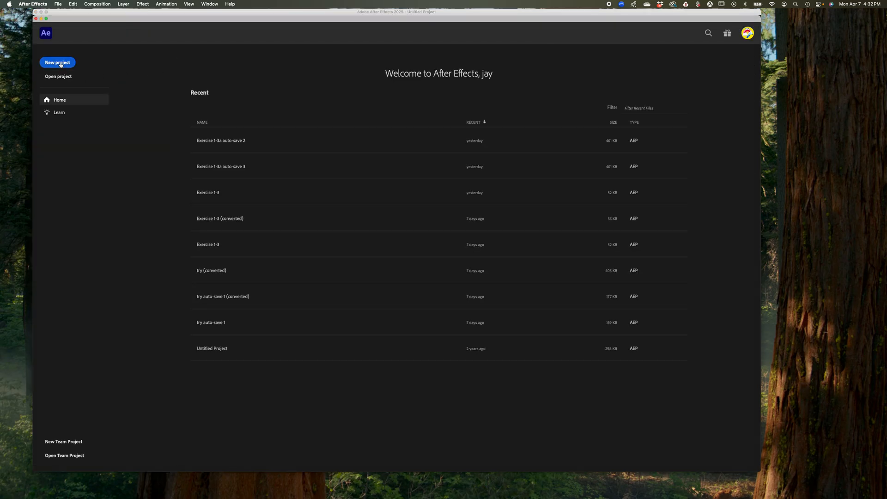
Switch to After Effects and start a new project
{"action": "left_click", "coordinate": [58, 62]}
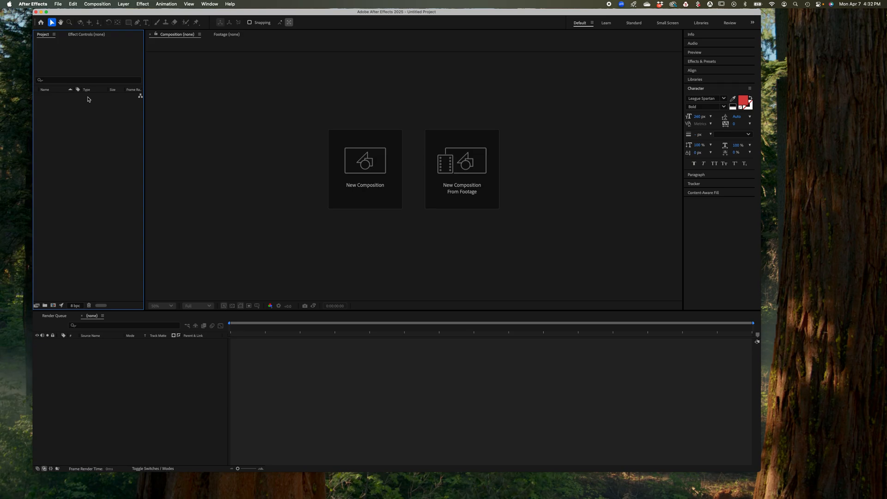
{"action": "left_click", "coordinate": [214, 114]}
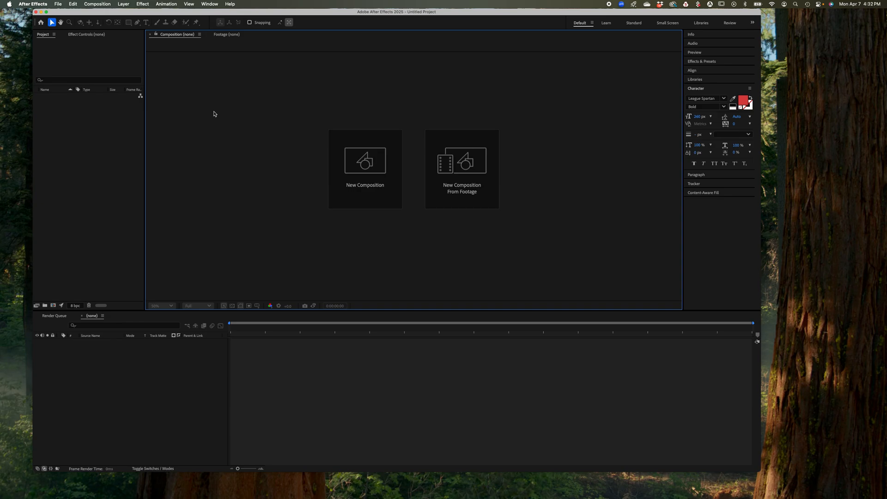
Create a composition named with the surname followed by "_Exercise1-4", using the HD 1920x1080 29.97 fps preset and a three-second duration
{"action": "left_click", "coordinate": [161, 359]}
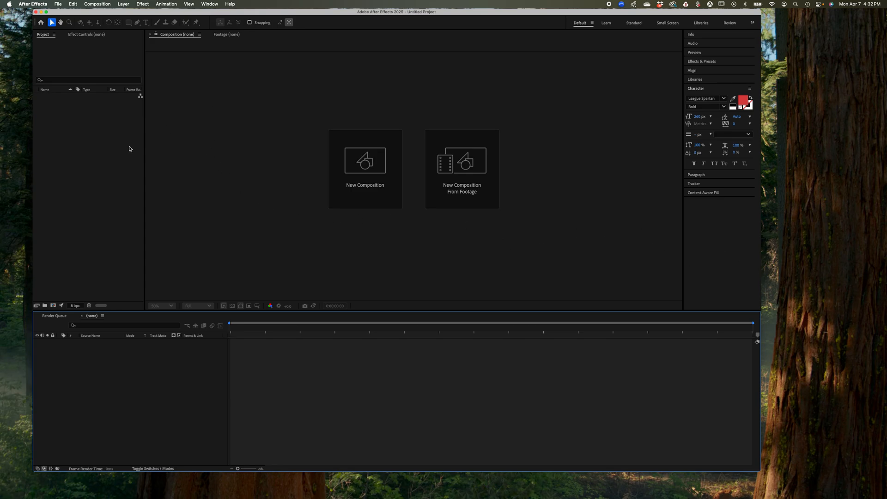
{"action": "left_click", "coordinate": [361, 168]}
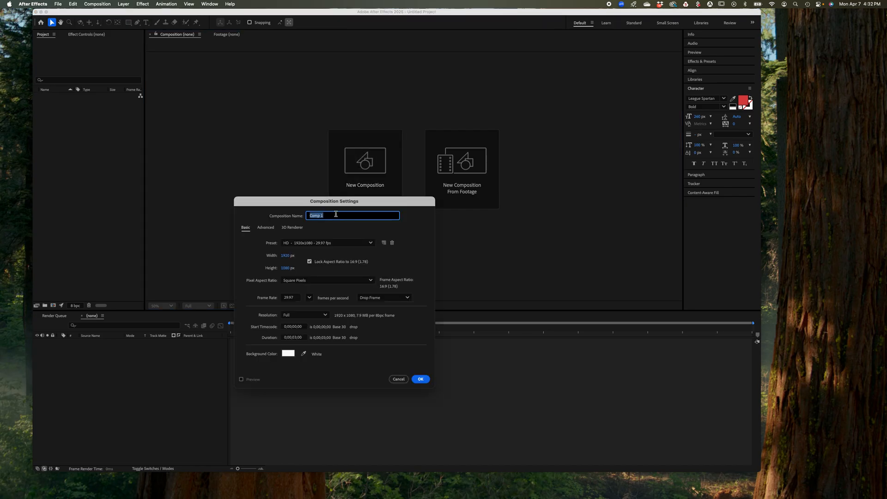
{"action": "type", "text": "Bordage_Exercise1-4"}
{"action": "left_click", "coordinate": [297, 339]}
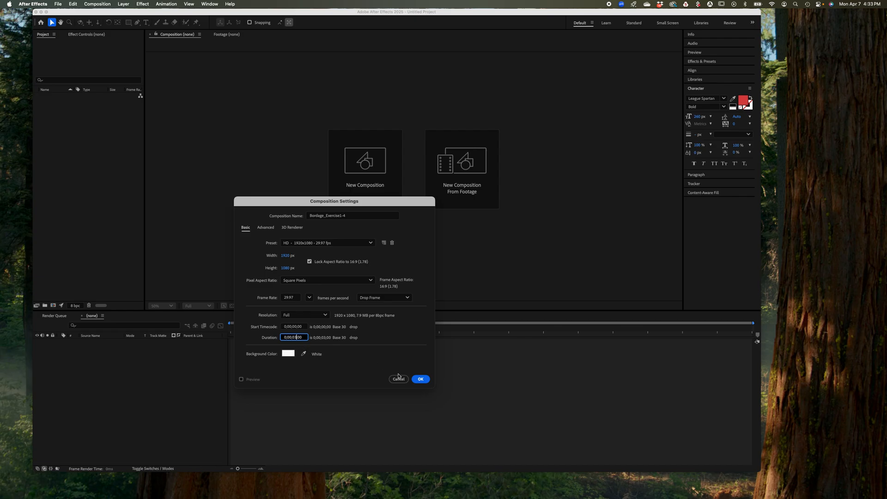
{"action": "left_click", "coordinate": [420, 379]}
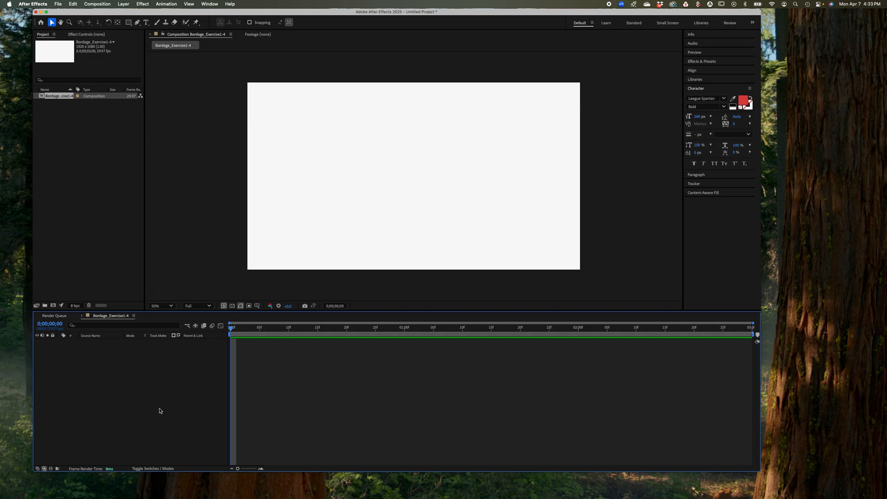
{"action": "left_click", "coordinate": [73, 183]}
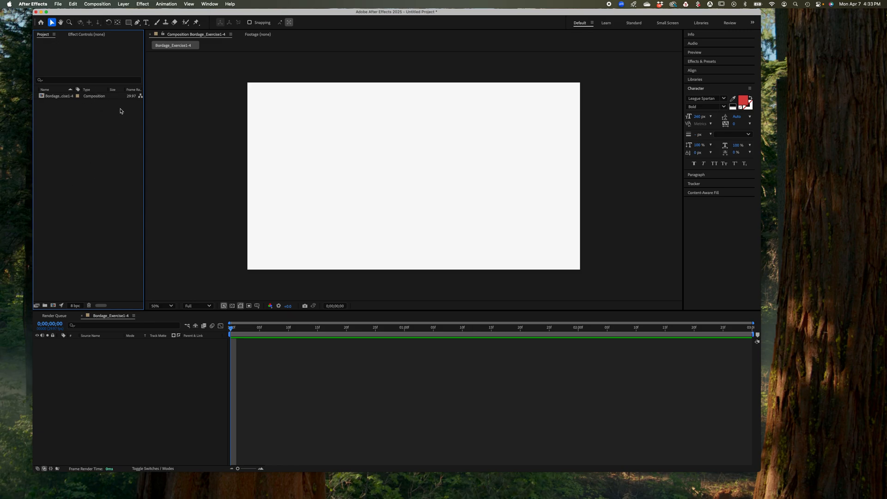
{"action": "left_click", "coordinate": [77, 191]}
{"action": "double_click", "coordinate": [96, 163]}
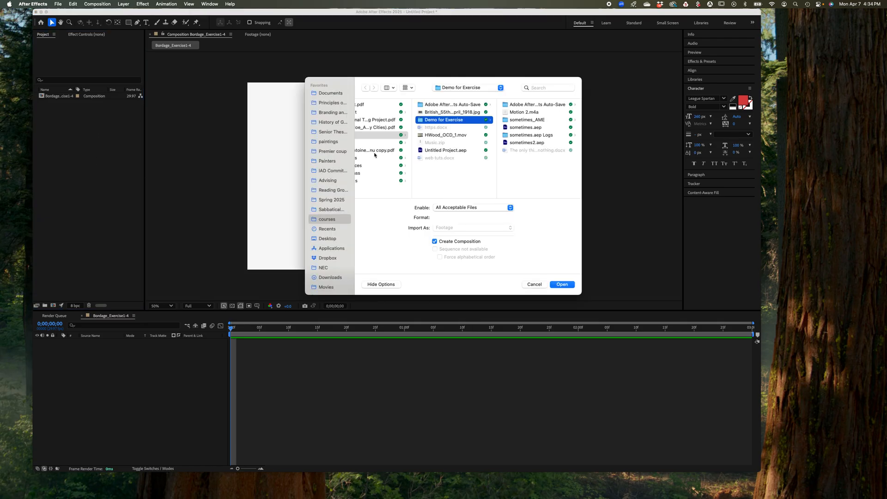
{"action": "scroll", "coordinate": [342, 236], "scroll_direction": "down", "scroll_amount": 2}
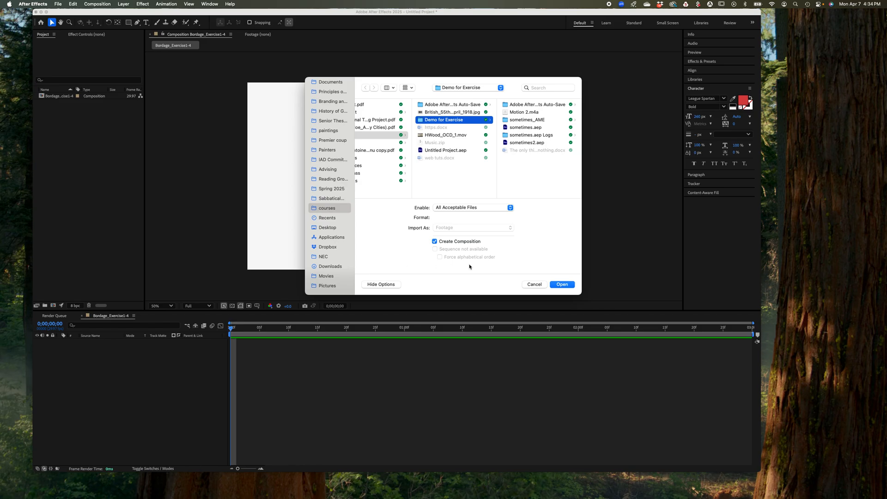
{"action": "left_click", "coordinate": [532, 285]}
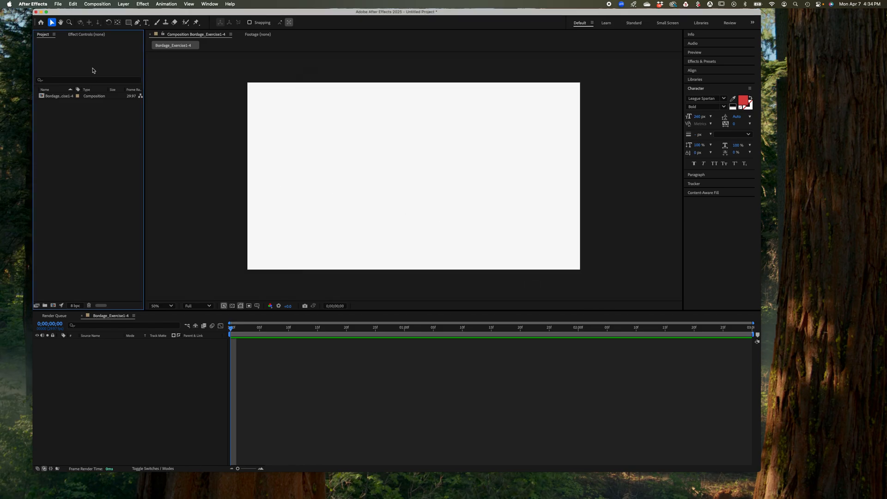
Import Logotype.ai from the Exercise1-4 folder on the desktop as a Composition
{"action": "left_click", "coordinate": [59, 4]}
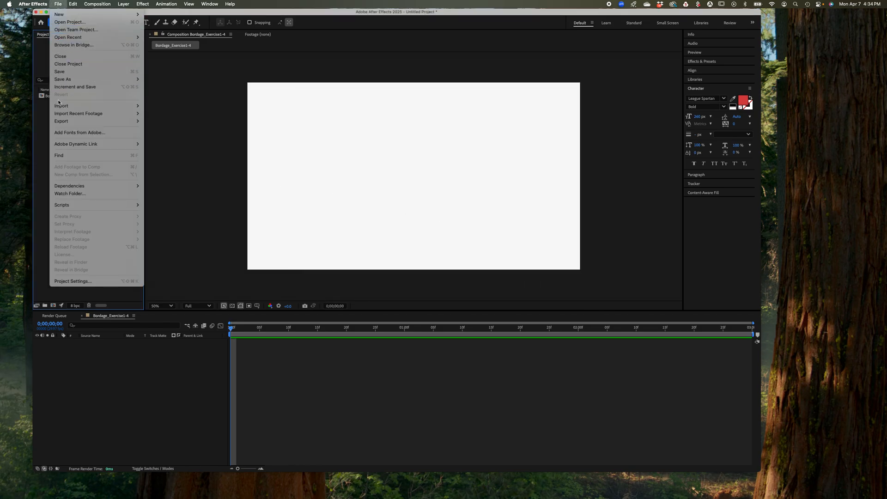
{"action": "mouse_move", "coordinate": [134, 106]}
{"action": "left_click", "coordinate": [158, 107]}
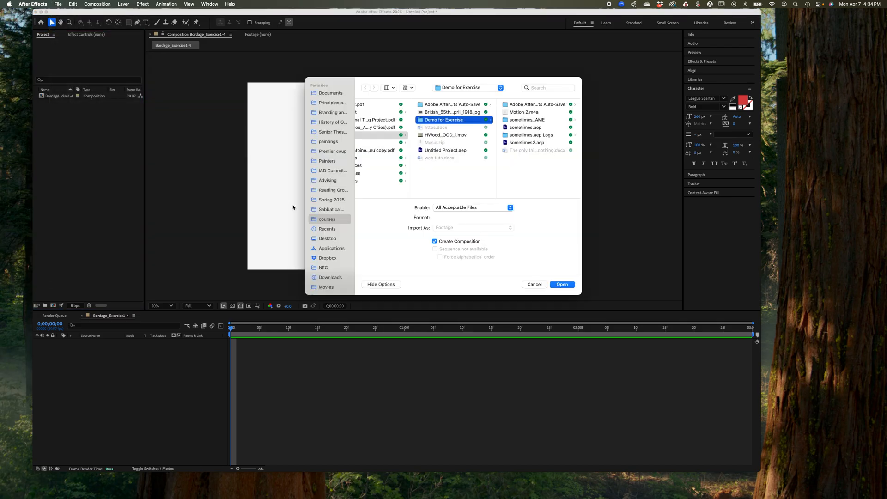
{"action": "scroll", "coordinate": [337, 256], "scroll_direction": "down", "scroll_amount": 1}
{"action": "scroll", "coordinate": [338, 256], "scroll_direction": "down", "scroll_amount": 1}
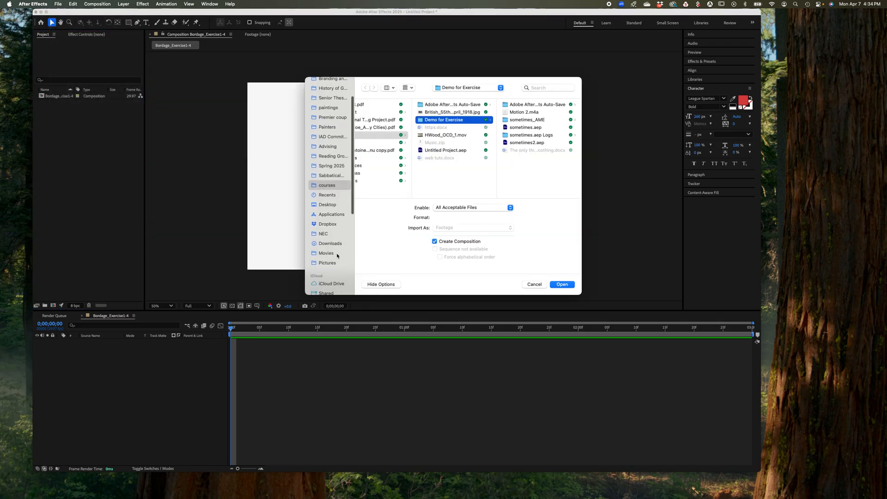
{"action": "left_click", "coordinate": [330, 205]}
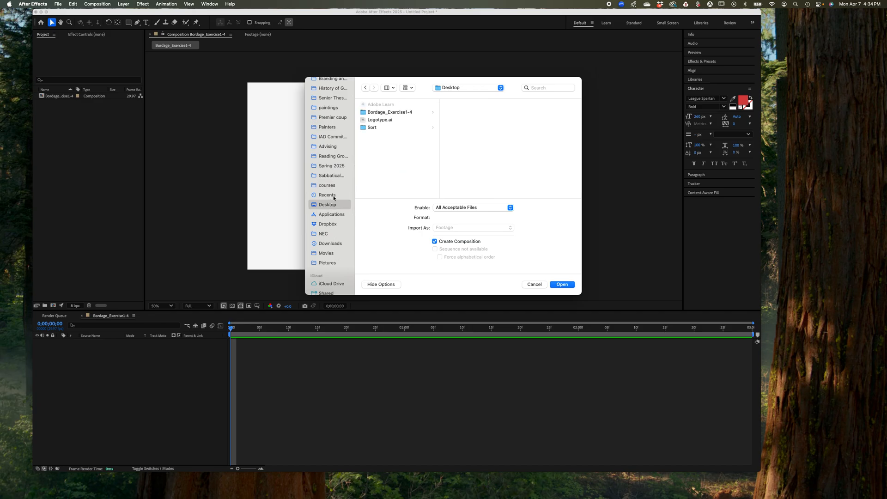
{"action": "left_click", "coordinate": [386, 113]}
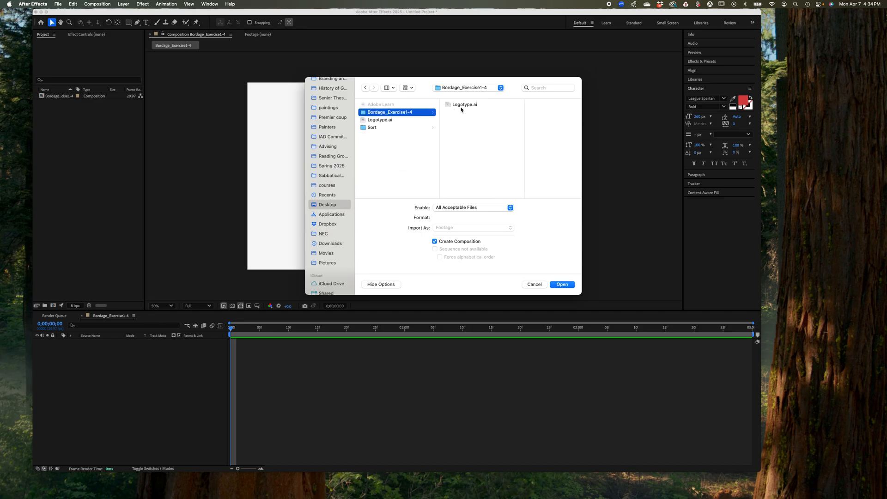
{"action": "left_click", "coordinate": [464, 105]}
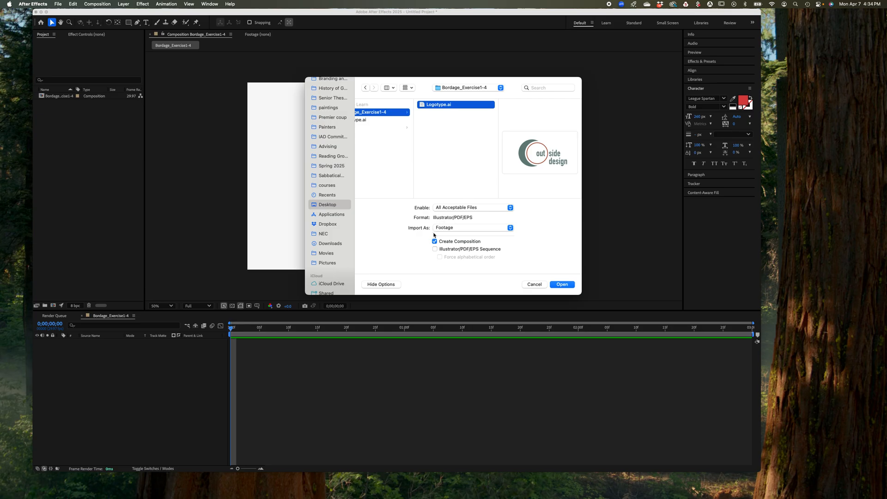
{"action": "left_click", "coordinate": [507, 230]}
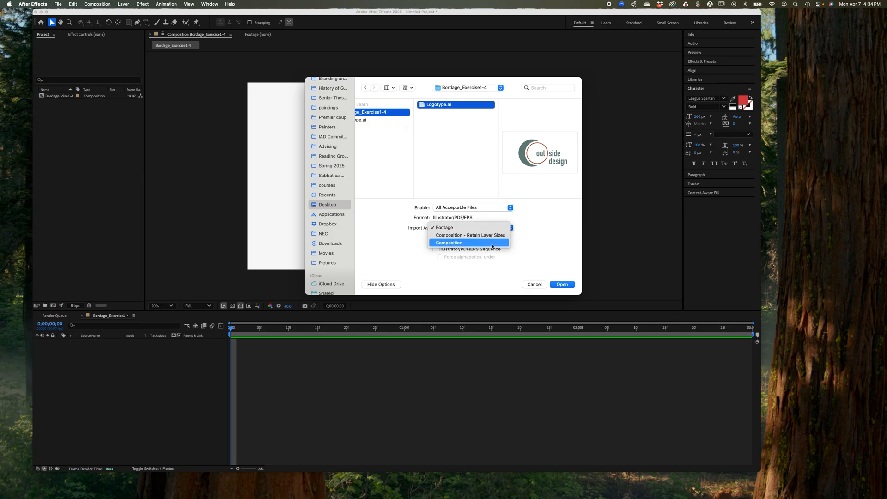
{"action": "left_click", "coordinate": [492, 243]}
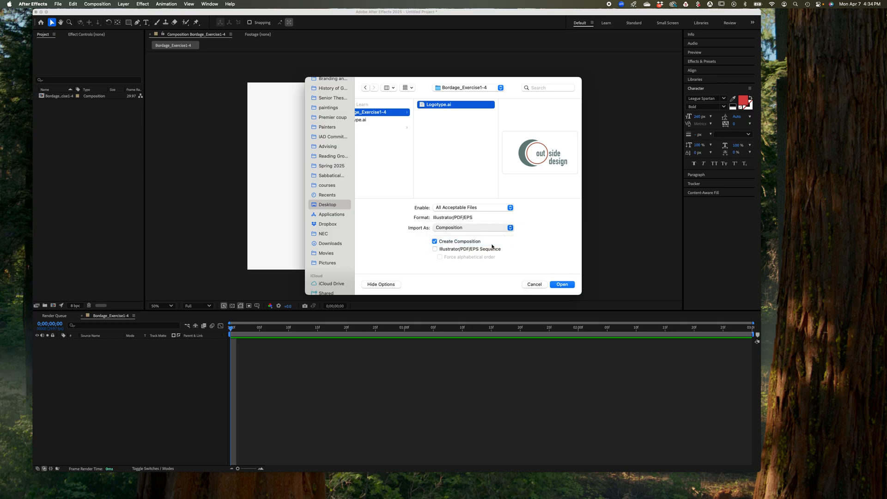
{"action": "left_click", "coordinate": [563, 285]}
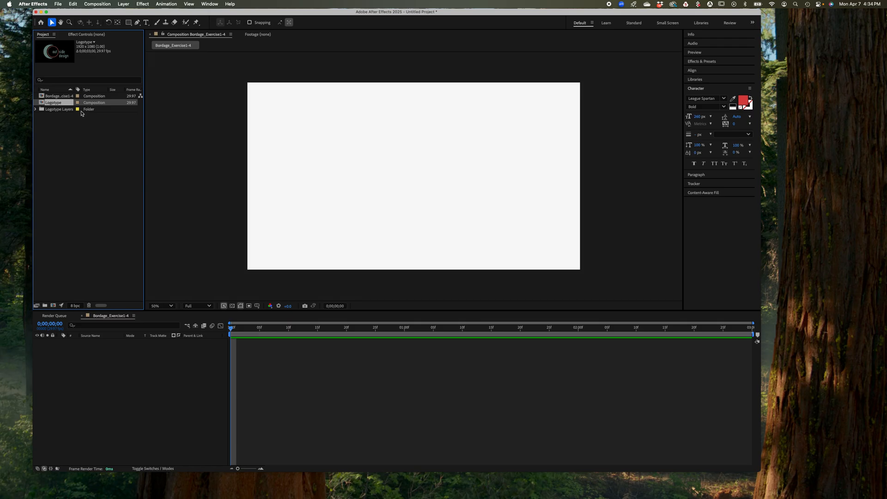
Add all the logotype artwork to the exercise composition's timeline by placing the Logotype Layers folder in it
{"action": "left_click", "coordinate": [64, 110]}
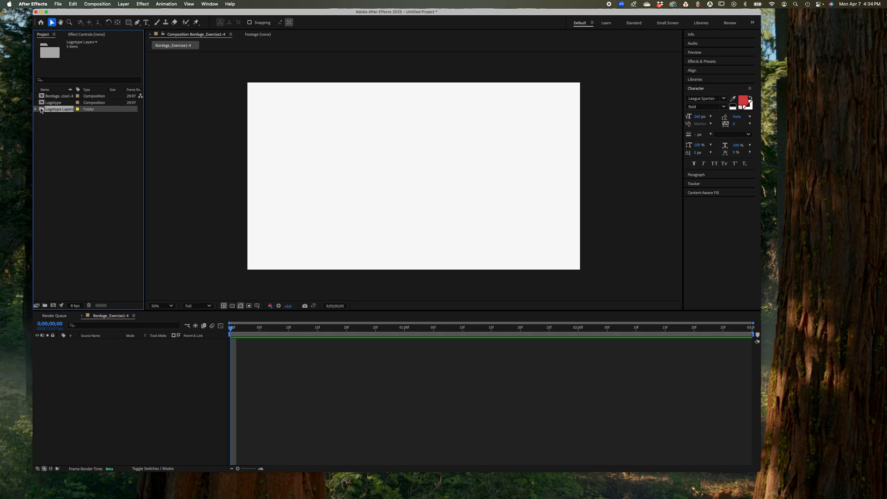
{"action": "left_click_drag", "start_coordinate": [41, 109], "coordinate": [41, 110]}
{"action": "left_click_drag", "start_coordinate": [41, 111], "coordinate": [62, 352]}
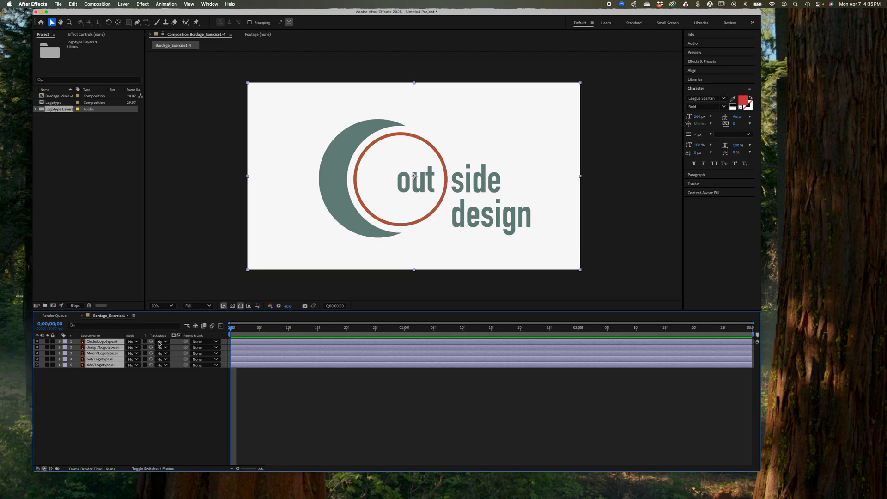
Hide and show the circle, out, side and design layers in turn to check what each one contains
{"action": "left_click", "coordinate": [37, 342]}
{"action": "left_click", "coordinate": [37, 342]}
{"action": "left_click", "coordinate": [59, 397]}
{"action": "left_click", "coordinate": [37, 359]}
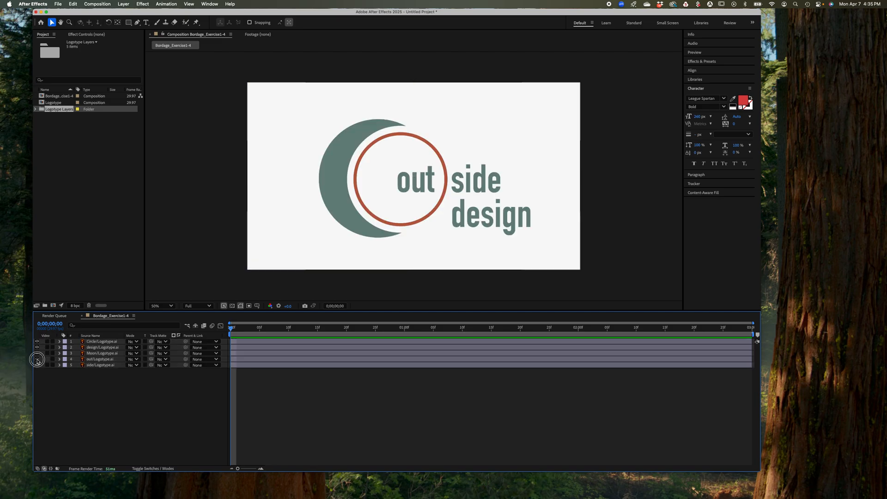
{"action": "left_click", "coordinate": [37, 359]}
{"action": "left_click", "coordinate": [37, 365]}
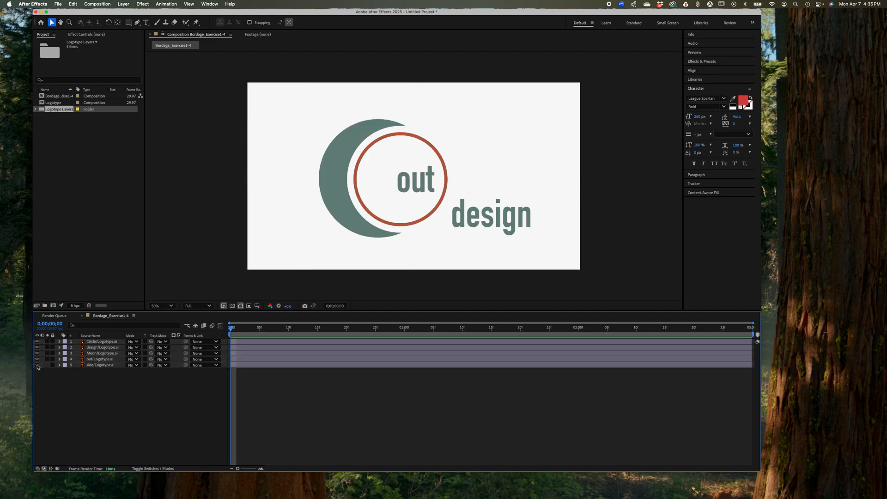
{"action": "left_click", "coordinate": [37, 365]}
{"action": "left_click", "coordinate": [37, 347]}
{"action": "left_click", "coordinate": [37, 347]}
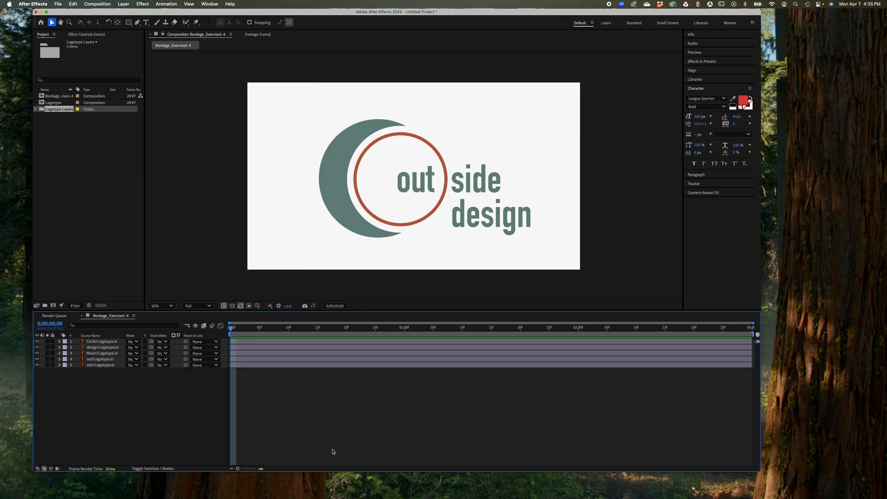
Select the logotype layers one at a time to examine their bounding boxes in the composition, and clear the selection
{"action": "left_click", "coordinate": [291, 365]}
{"action": "left_click", "coordinate": [291, 359]}
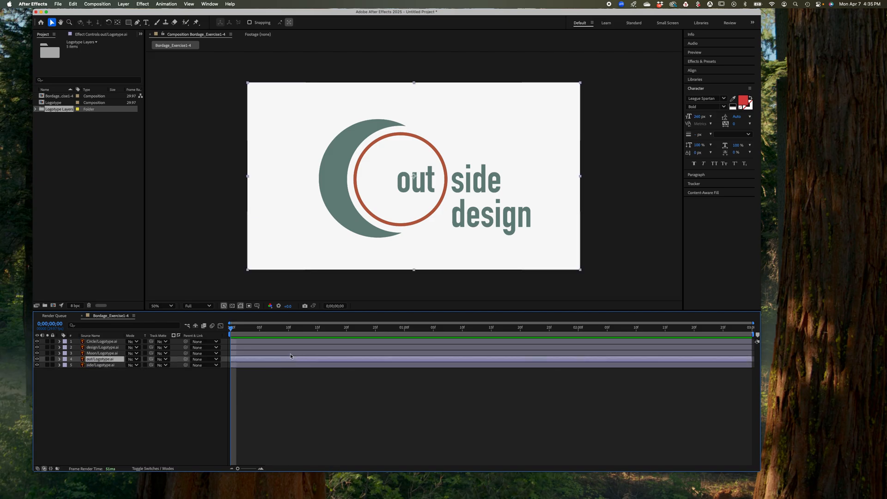
{"action": "left_click", "coordinate": [290, 354]}
{"action": "left_click", "coordinate": [290, 347]}
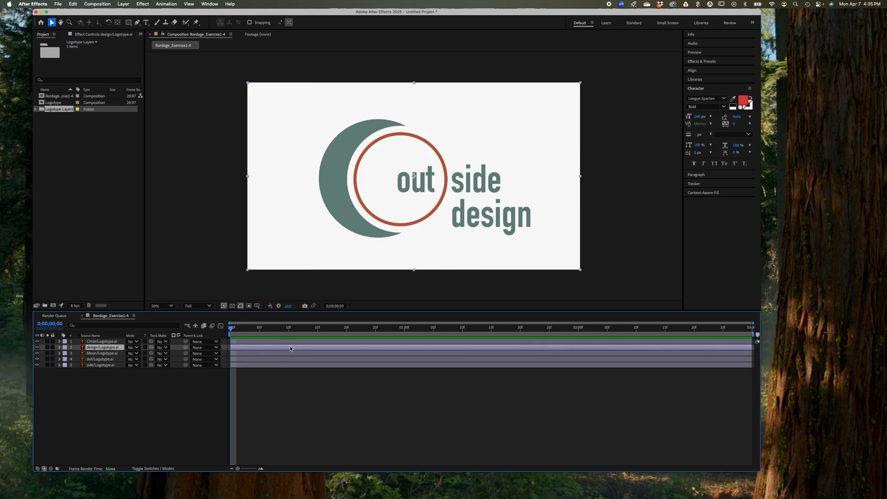
{"action": "left_click", "coordinate": [290, 342]}
{"action": "left_click", "coordinate": [291, 348]}
{"action": "left_click", "coordinate": [290, 354]}
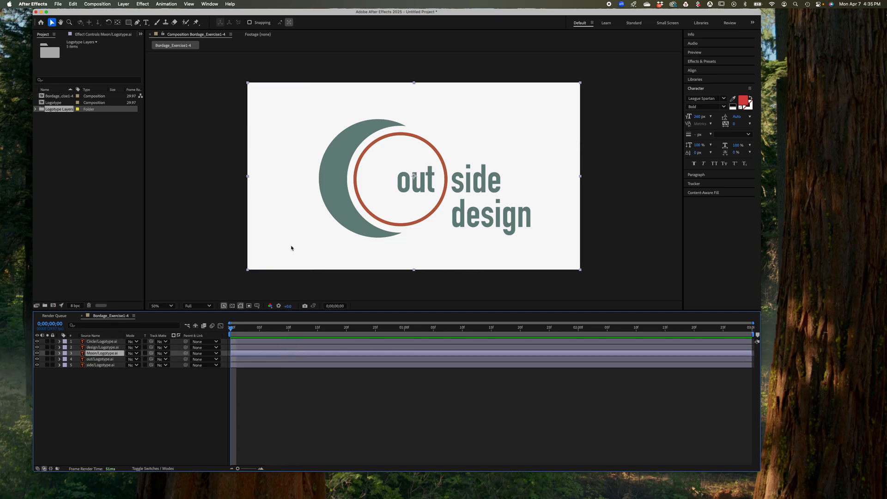
{"action": "left_click", "coordinate": [213, 184]}
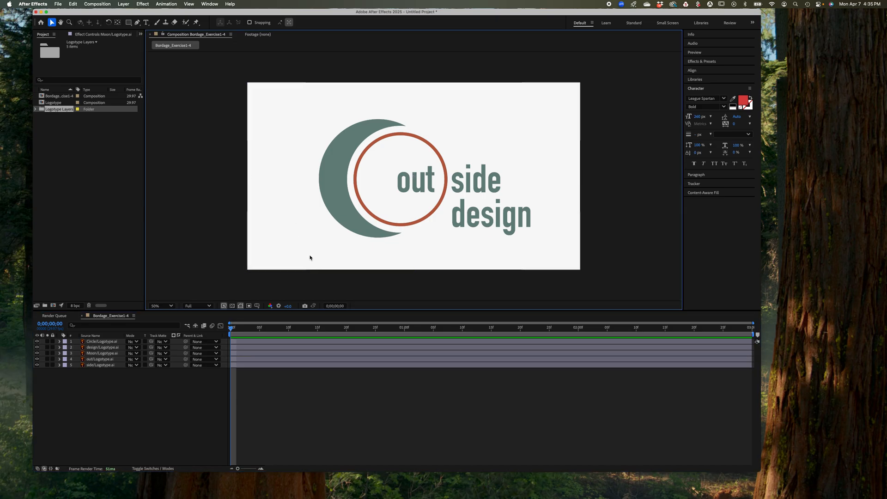
{"action": "left_click", "coordinate": [327, 365]}
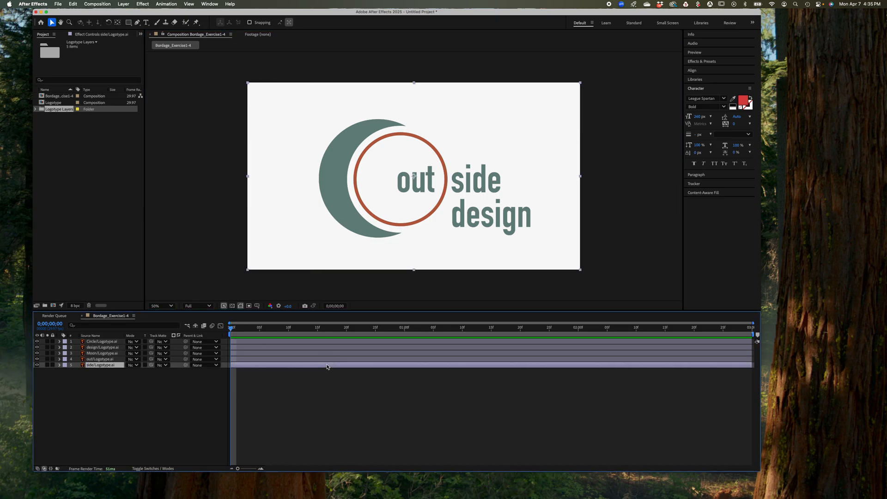
{"action": "left_click", "coordinate": [114, 247]}
{"action": "left_click", "coordinate": [209, 225]}
{"action": "left_click", "coordinate": [189, 394]}
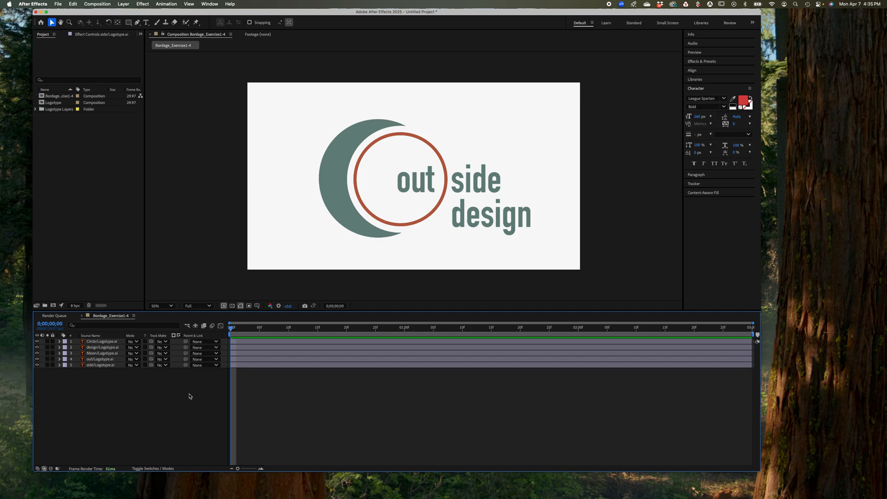
{"action": "left_click", "coordinate": [286, 366]}
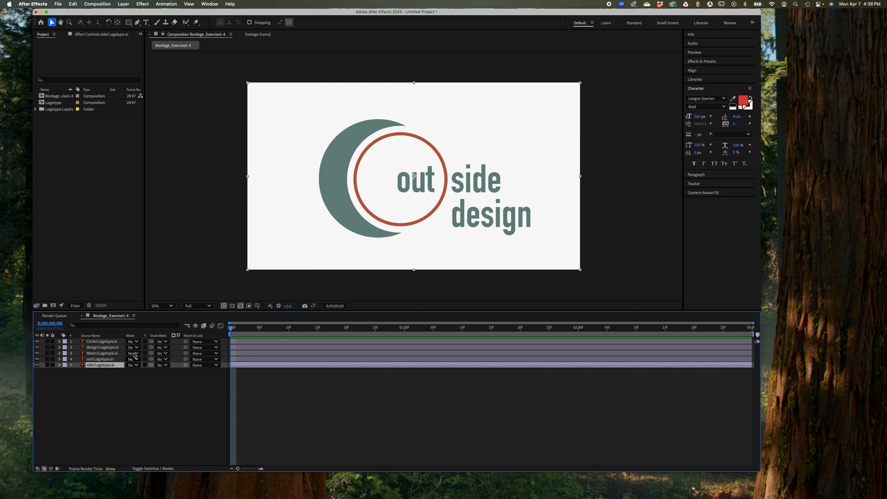
{"action": "left_click", "coordinate": [120, 389]}
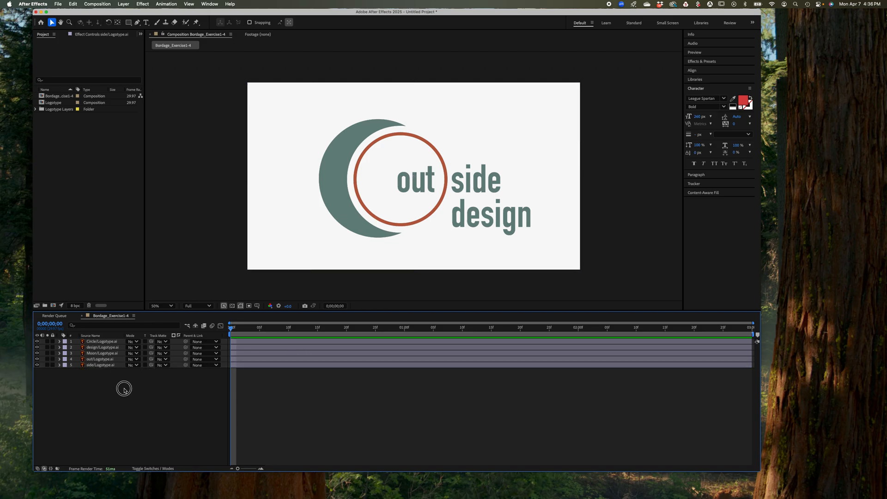
Select all five Illustrator layers, from side to Circle, and create shapes from the vector layers
{"action": "left_click", "coordinate": [116, 365]}
{"action": "left_click_drag", "start_coordinate": [116, 365], "coordinate": [107, 342]}
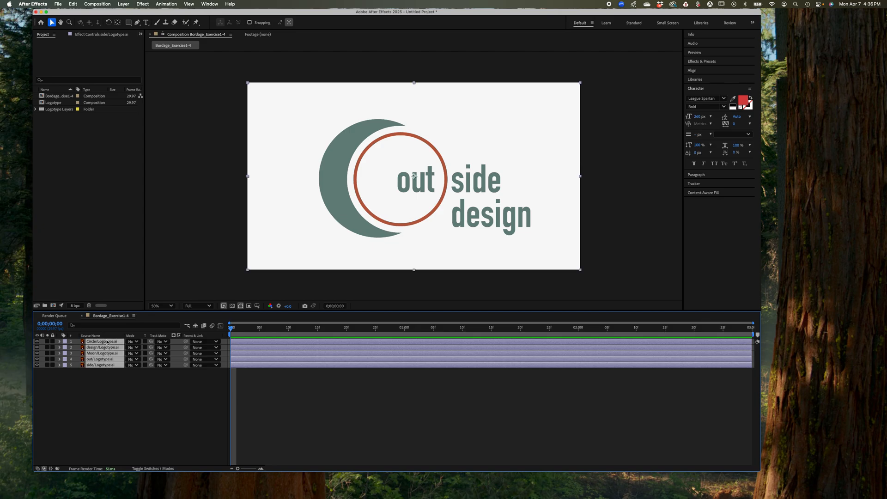
{"action": "right_click", "coordinate": [103, 343]}
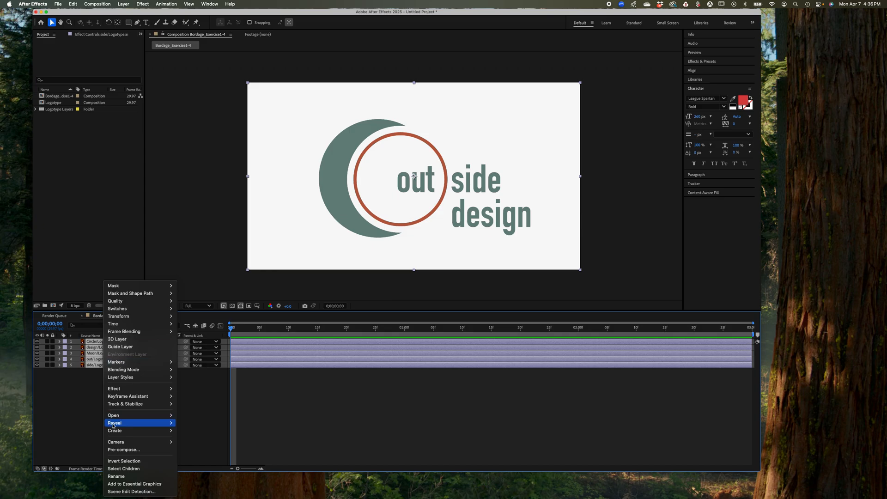
{"action": "mouse_move", "coordinate": [134, 430]}
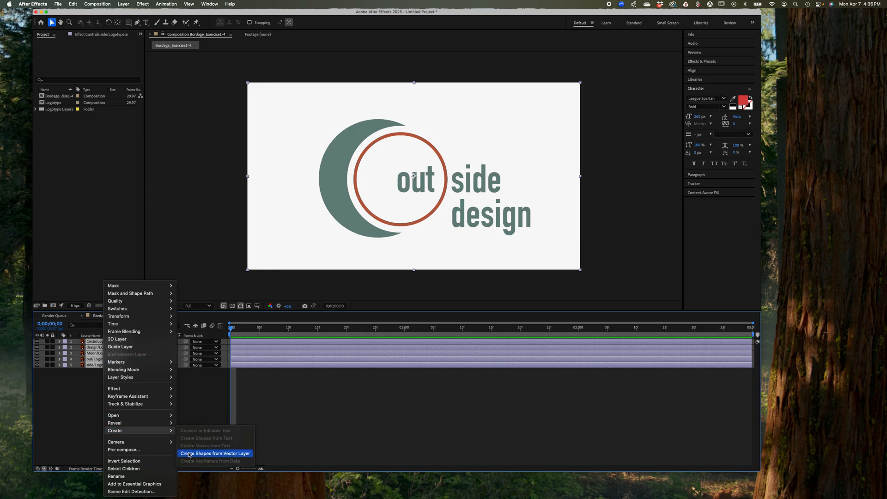
{"action": "left_click", "coordinate": [189, 454]}
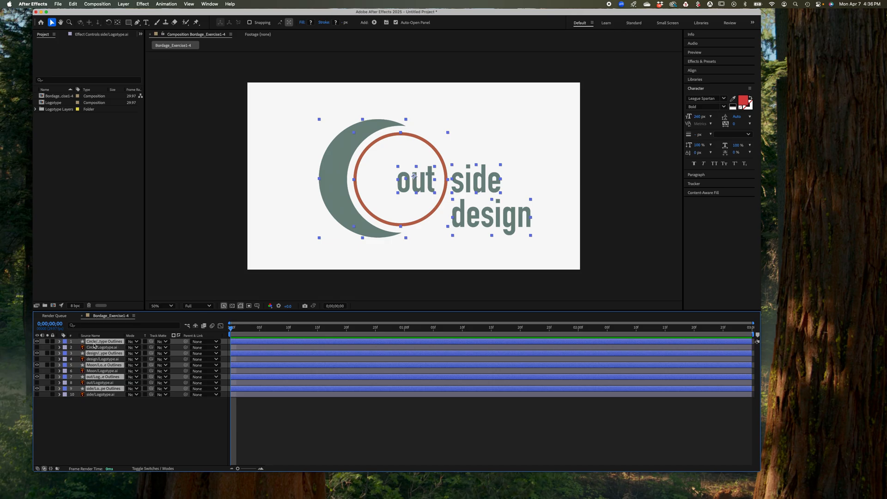
Delete the five original Illustrator layers (side, out, Moon, design and Circle), keeping only their outlined shape layers
{"action": "left_click", "coordinate": [102, 395]}
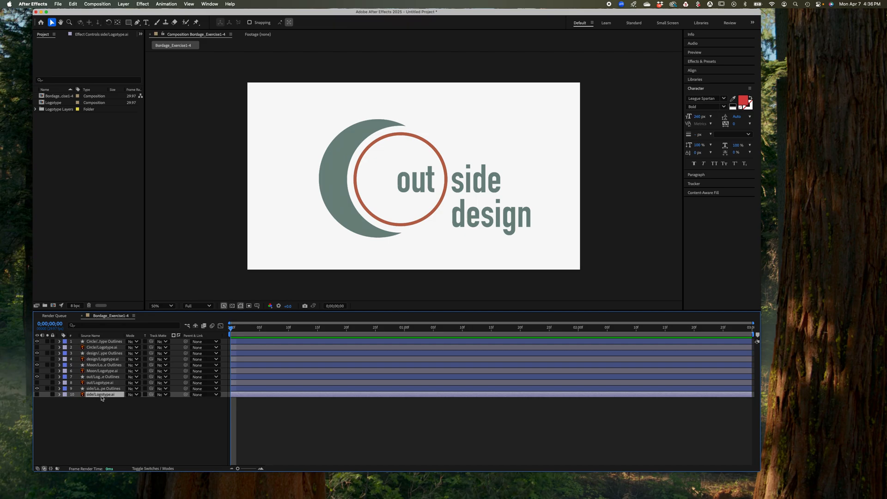
{"action": "key", "text": "Delete"}
{"action": "left_click", "coordinate": [103, 383]}
{"action": "key", "text": "Delete"}
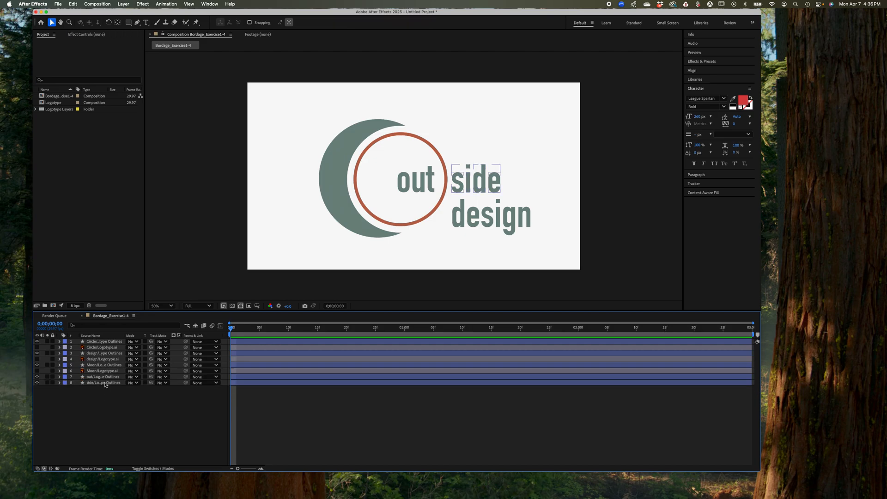
{"action": "left_click", "coordinate": [100, 370]}
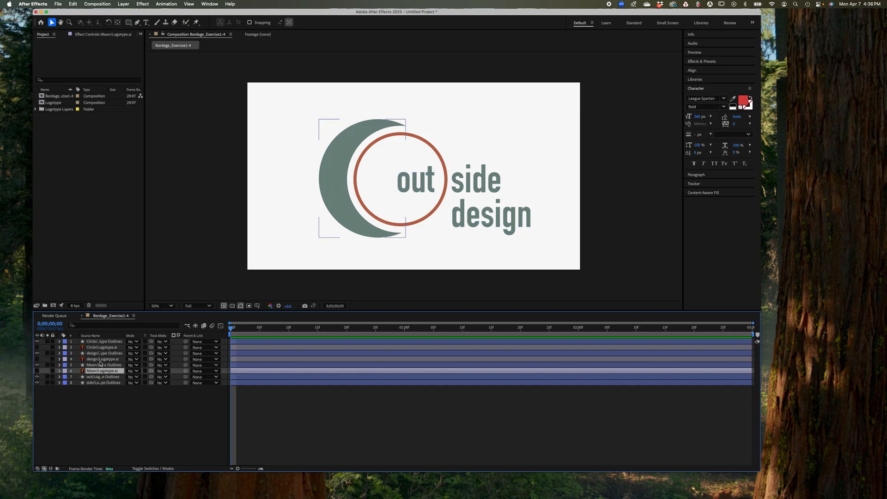
{"action": "left_click", "coordinate": [101, 359], "text": "super"}
{"action": "left_click", "coordinate": [102, 348], "text": "super"}
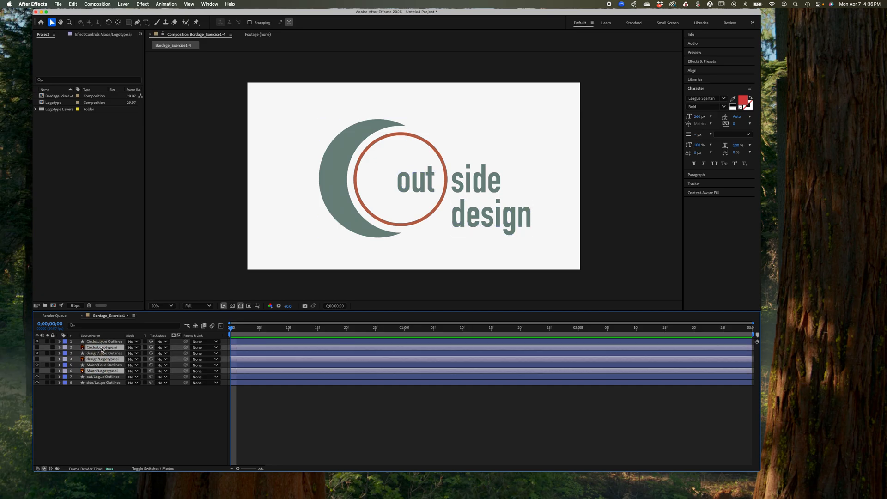
{"action": "key", "text": "Delete"}
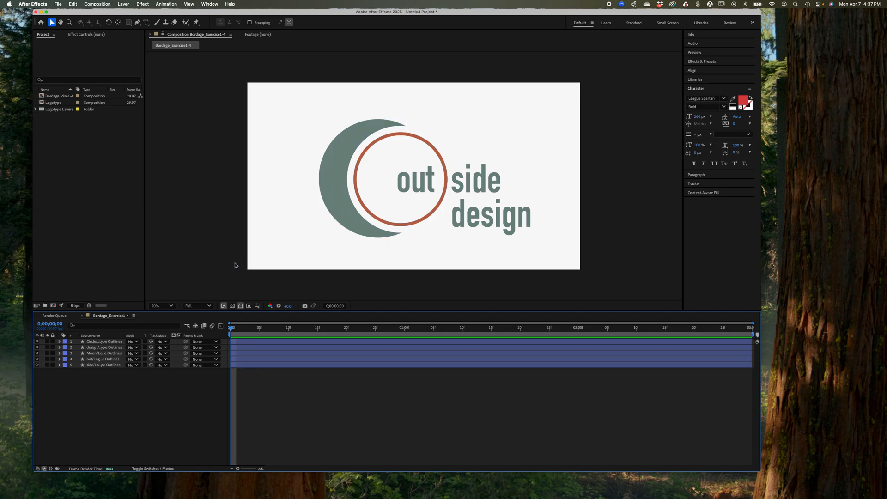
Preview the composition's playback, stop it, and return the playhead to the first frame
{"action": "key", "text": "space"}
{"action": "key", "text": "space"}
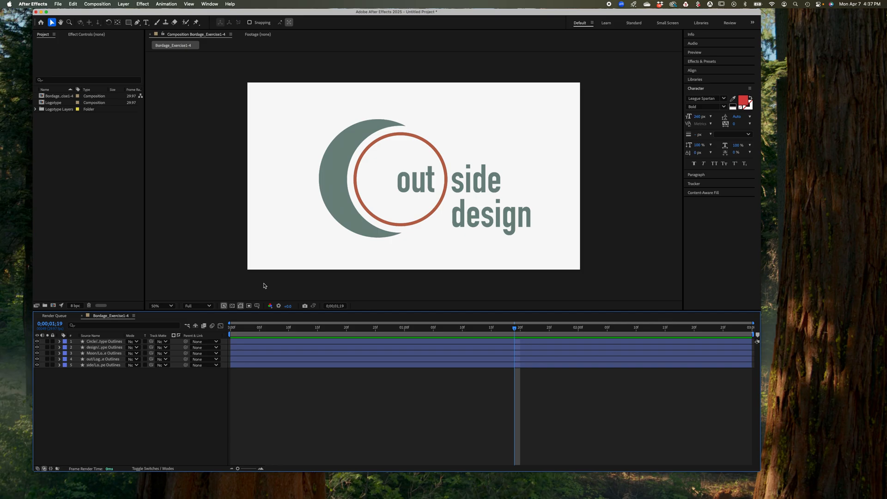
{"action": "left_click", "coordinate": [515, 329]}
{"action": "left_click_drag", "start_coordinate": [515, 329], "coordinate": [230, 328]}
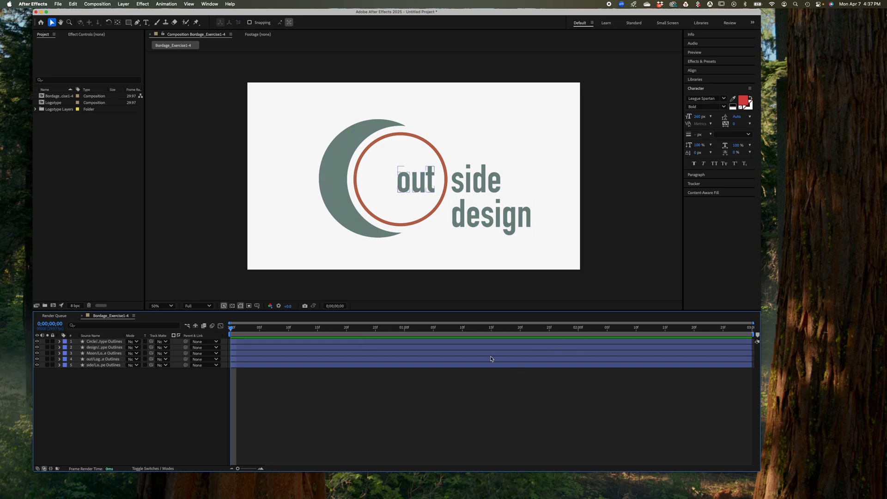
Try a work area from about 0;00;00;21 to 0;00;01;13 with a playback preview, and restore it to the full composition length
{"action": "left_click_drag", "start_coordinate": [231, 334], "coordinate": [351, 334]}
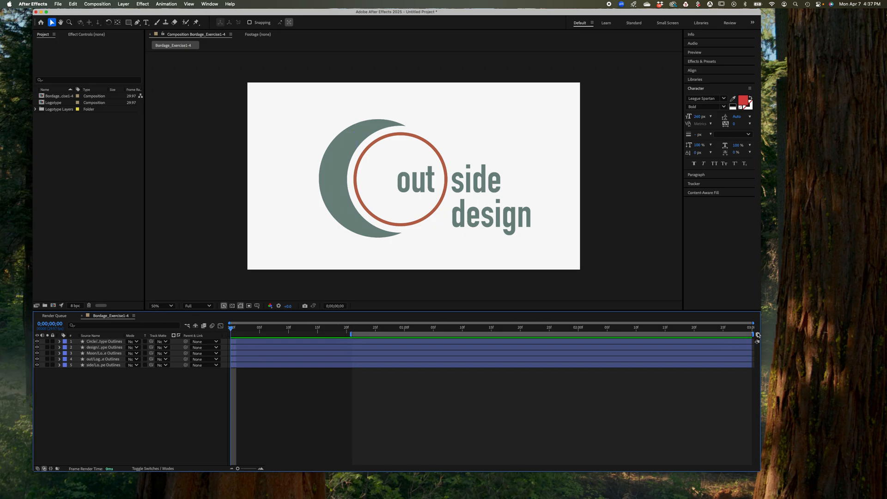
{"action": "left_click_drag", "start_coordinate": [754, 334], "coordinate": [481, 337]}
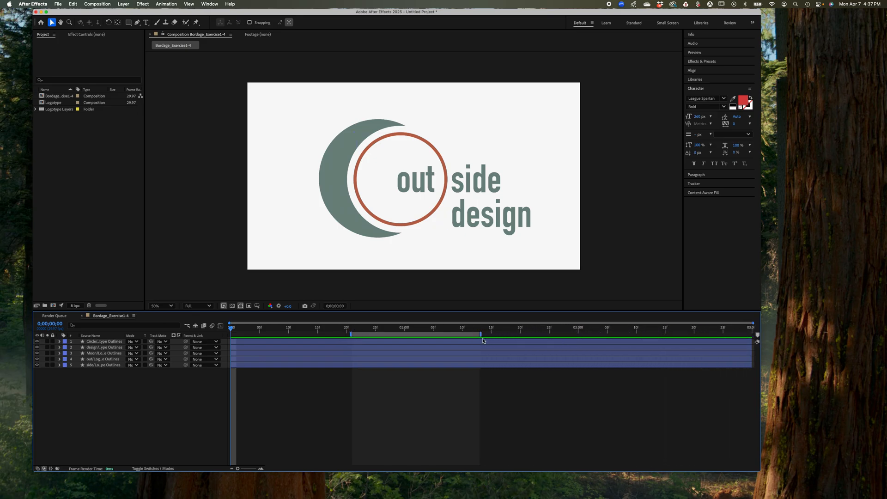
{"action": "left_click_drag", "start_coordinate": [482, 329], "coordinate": [323, 333]}
{"action": "key", "text": "space"}
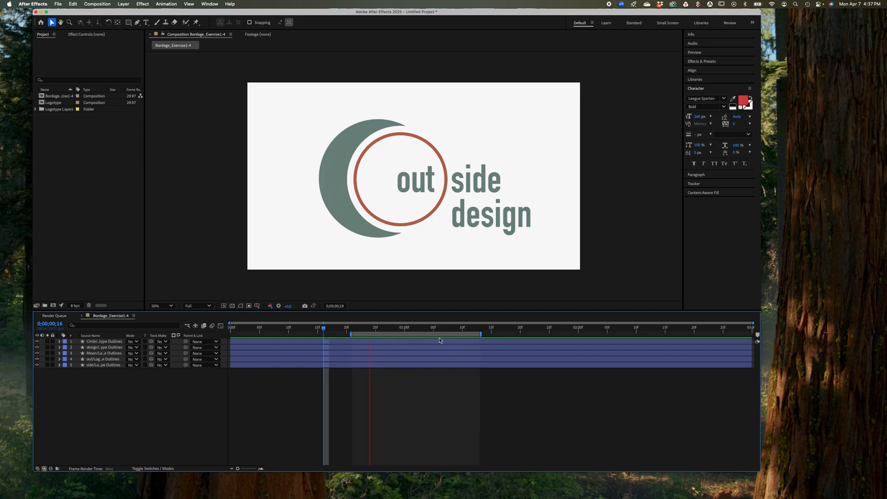
{"action": "key", "text": "space"}
{"action": "left_click_drag", "start_coordinate": [352, 334], "coordinate": [201, 349]}
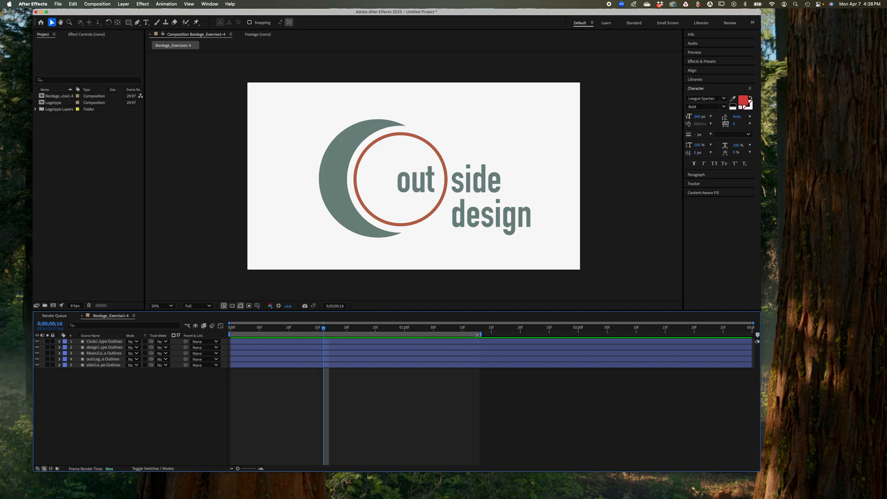
{"action": "left_click_drag", "start_coordinate": [482, 334], "coordinate": [753, 317]}
Move the playhead to 0;00;02;00
{"action": "left_click", "coordinate": [278, 341]}
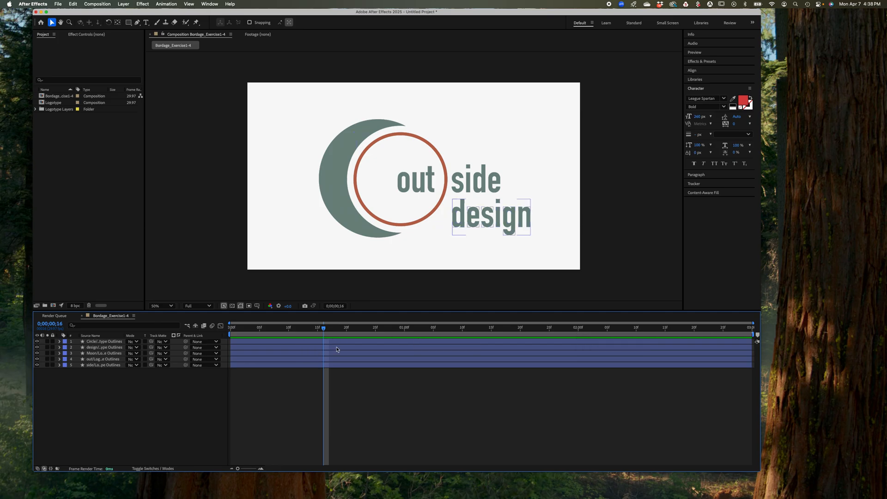
{"action": "left_click", "coordinate": [332, 328]}
{"action": "left_click_drag", "start_coordinate": [332, 328], "coordinate": [581, 333]}
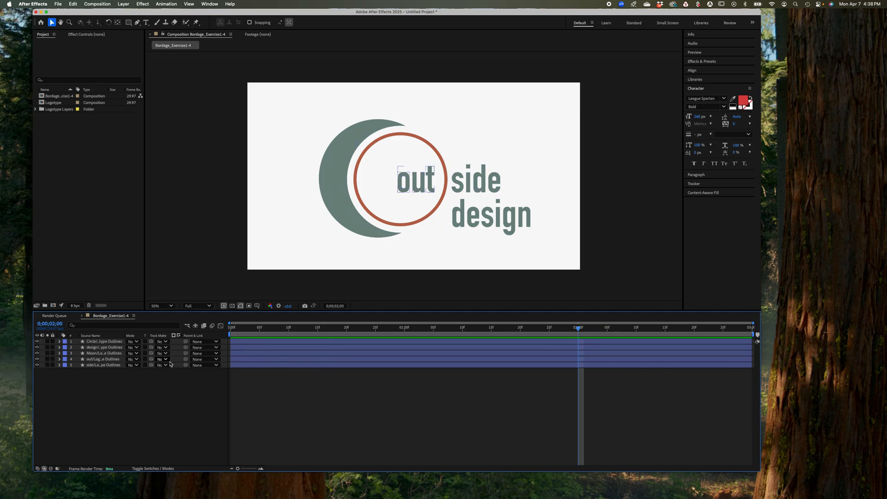
Select the Circle, design, Moon, out and side outline layers in turn to review which artwork each one holds
{"action": "left_click", "coordinate": [113, 344]}
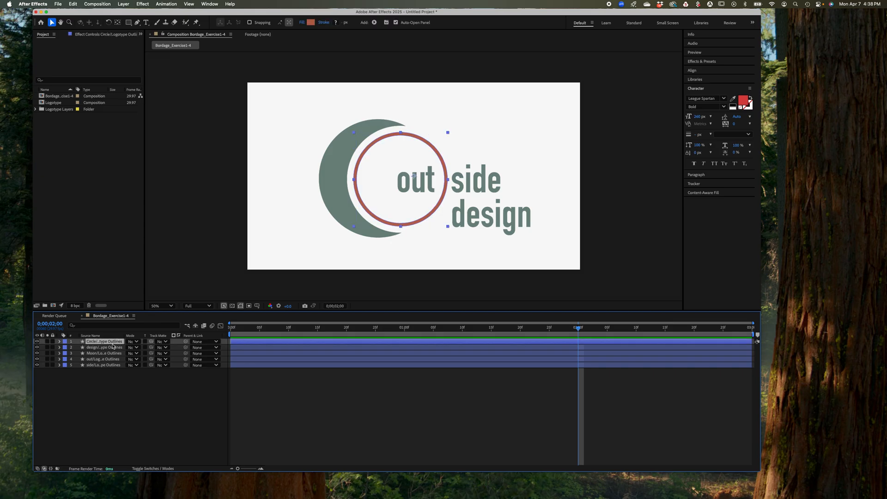
{"action": "left_click", "coordinate": [111, 347]}
{"action": "left_click", "coordinate": [110, 353]}
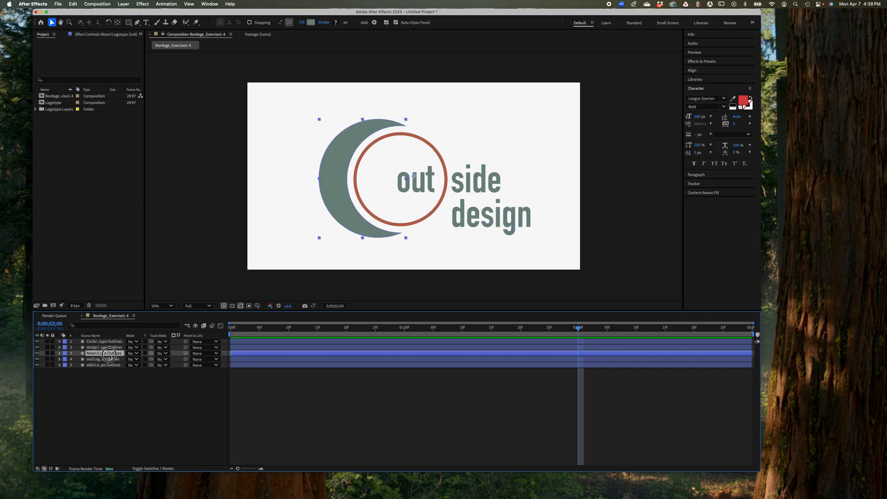
{"action": "left_click", "coordinate": [106, 360]}
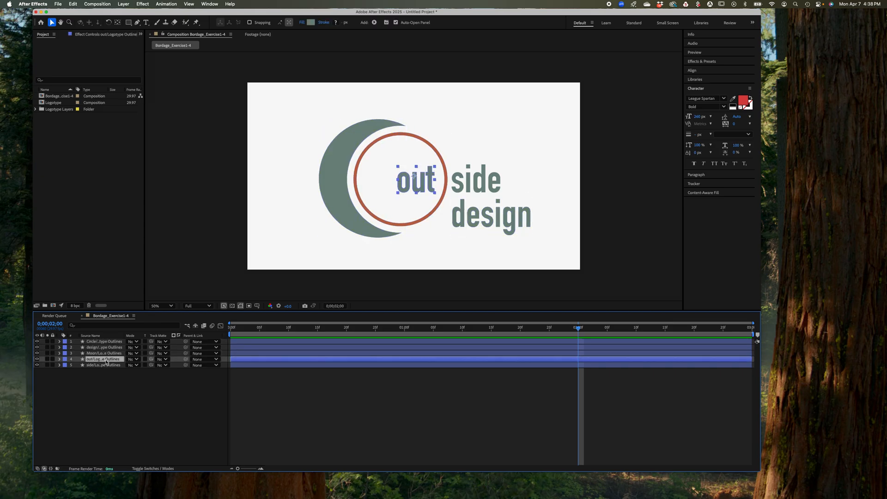
{"action": "left_click", "coordinate": [105, 365]}
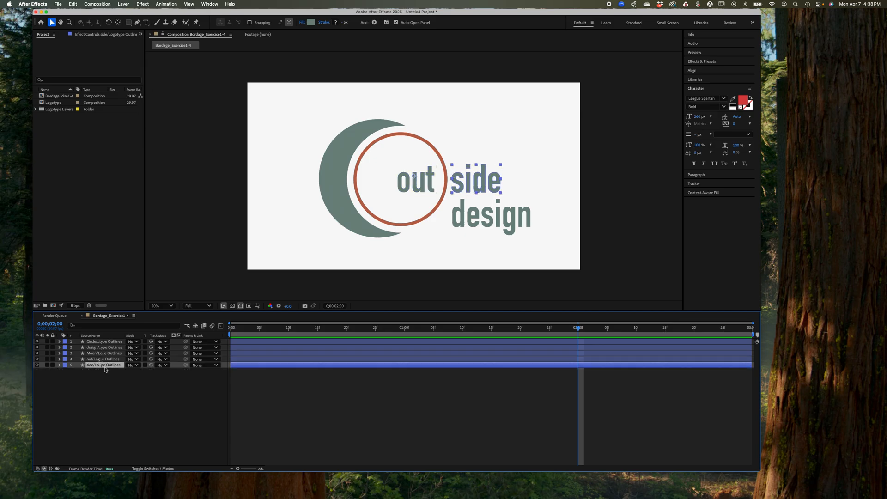
{"action": "left_click", "coordinate": [103, 342]}
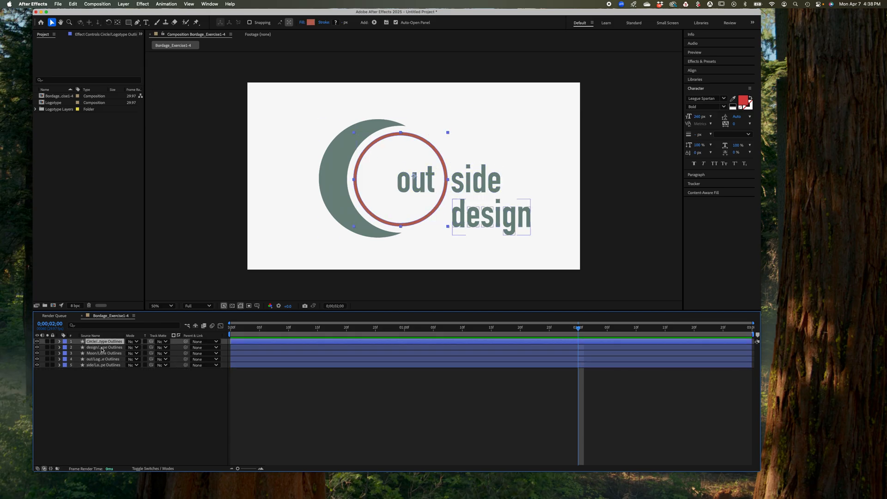
{"action": "left_click", "coordinate": [102, 353]}
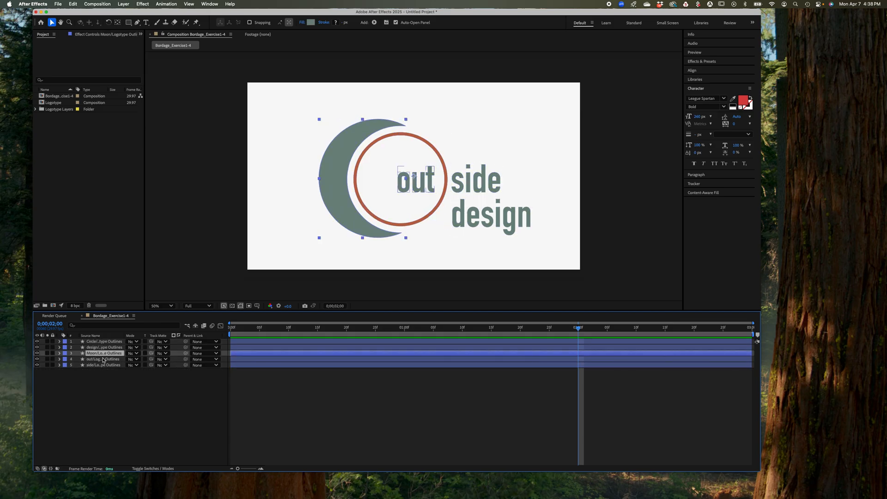
{"action": "left_click", "coordinate": [102, 350]}
{"action": "left_click", "coordinate": [103, 359]}
{"action": "left_click", "coordinate": [101, 365]}
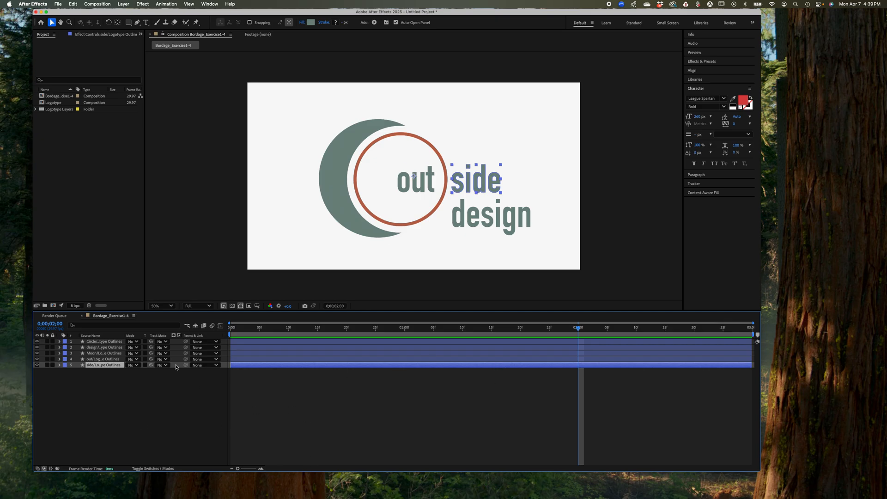
Reveal the Circle outlines layer's Transform properties and add a 100% Opacity keyframe at 0;00;02;00
{"action": "left_click", "coordinate": [116, 342]}
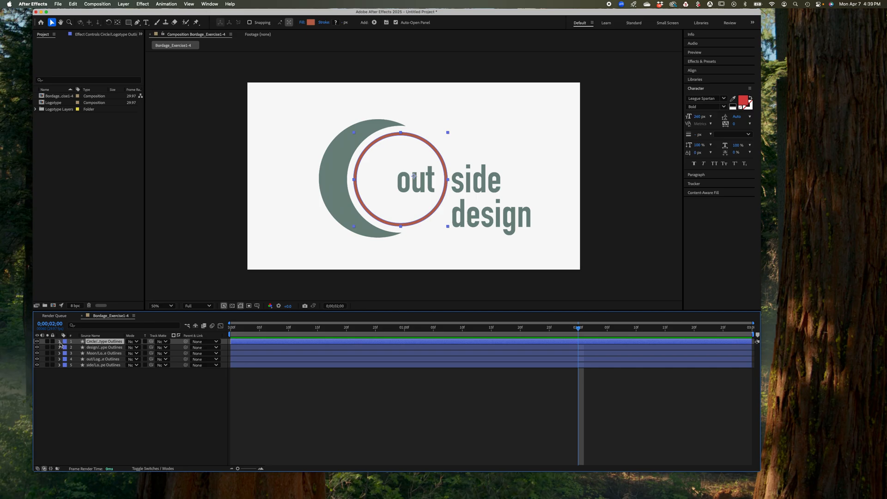
{"action": "left_click", "coordinate": [59, 341]}
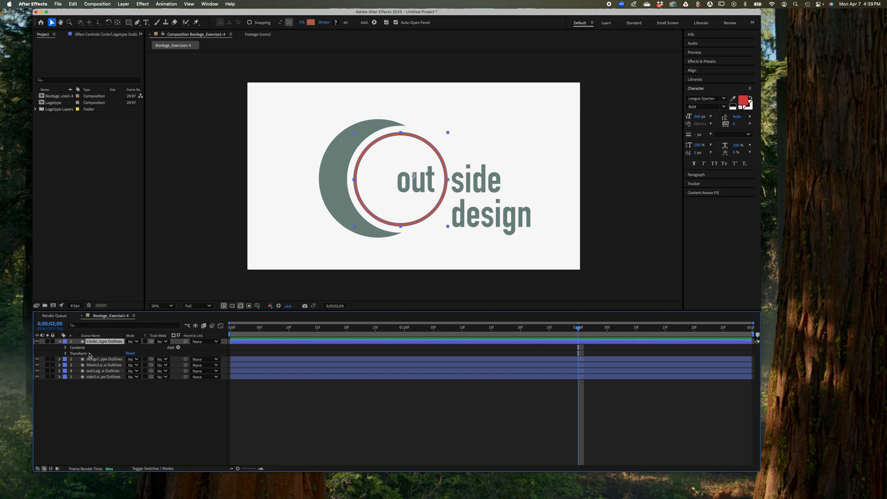
{"action": "left_click", "coordinate": [66, 354]}
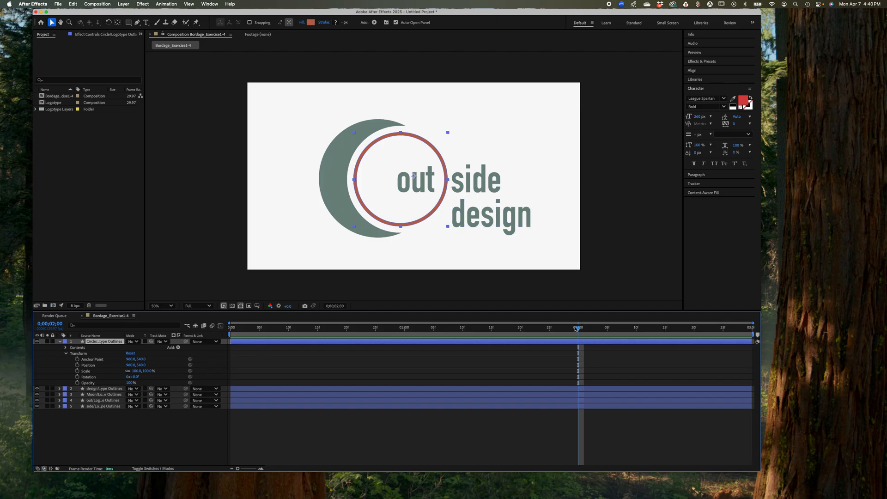
{"action": "left_click", "coordinate": [77, 383]}
Add an Opacity keyframe to the Circle outlines layer at 0;00;01;20 and set it to 0%
{"action": "left_click_drag", "start_coordinate": [578, 329], "coordinate": [518, 335]}
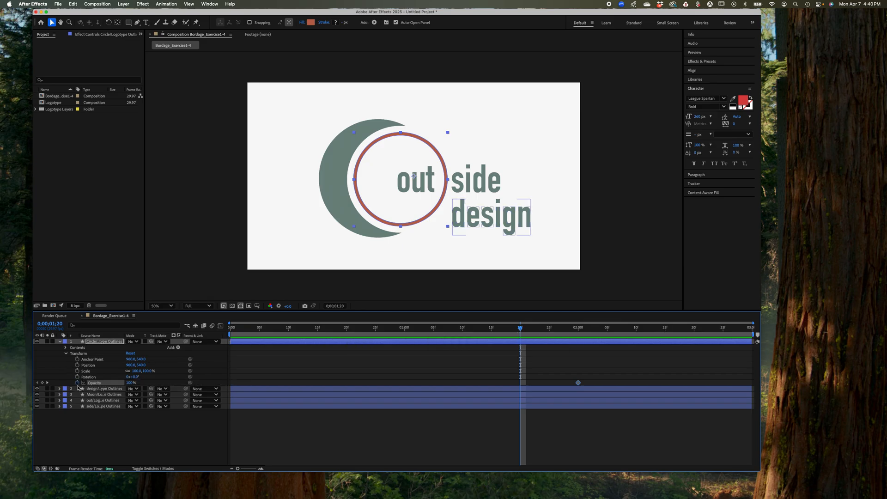
{"action": "left_click", "coordinate": [42, 383]}
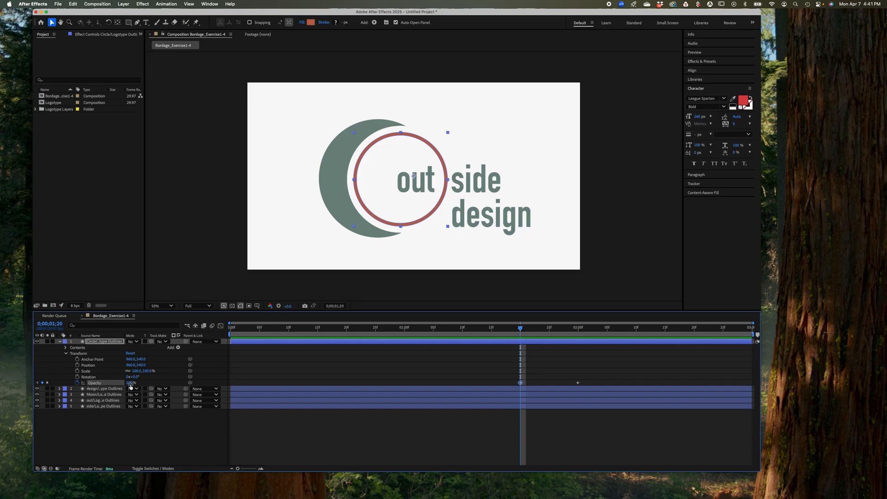
{"action": "left_click", "coordinate": [521, 329]}
{"action": "mouse_move", "coordinate": [521, 329]}
{"action": "left_mouse_down"}
{"action": "mouse_move", "coordinate": [580, 336]}
{"action": "mouse_move", "coordinate": [520, 336]}
{"action": "left_mouse_up"}
{"action": "left_click_drag", "start_coordinate": [130, 386], "coordinate": [92, 388]}
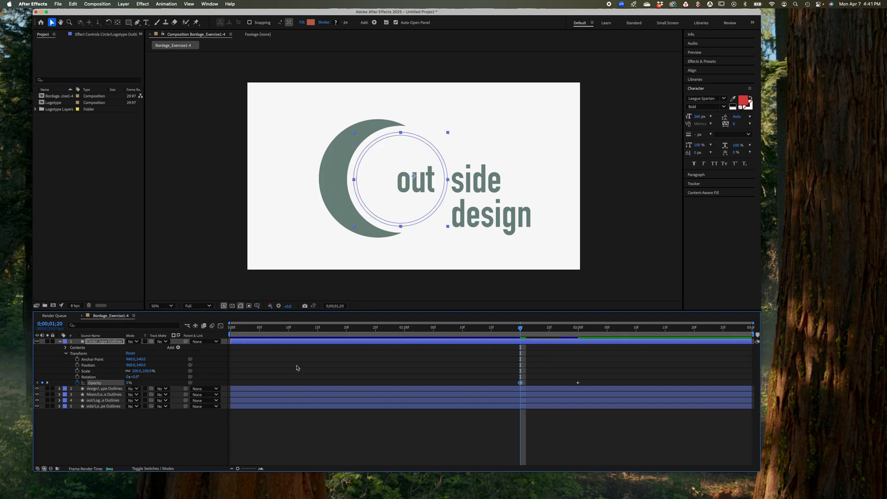
Preview the circle's fade-in from the start of the composition and stop the playback
{"action": "left_click_drag", "start_coordinate": [520, 328], "coordinate": [127, 359]}
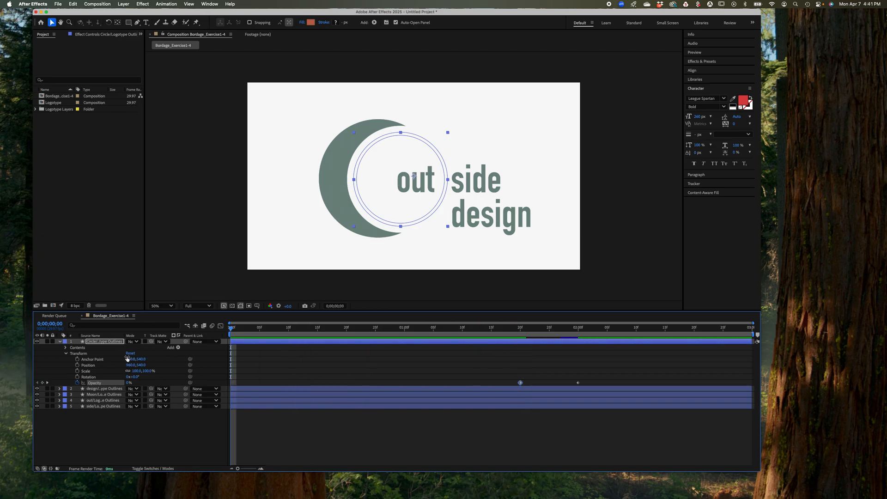
{"action": "key", "text": "space"}
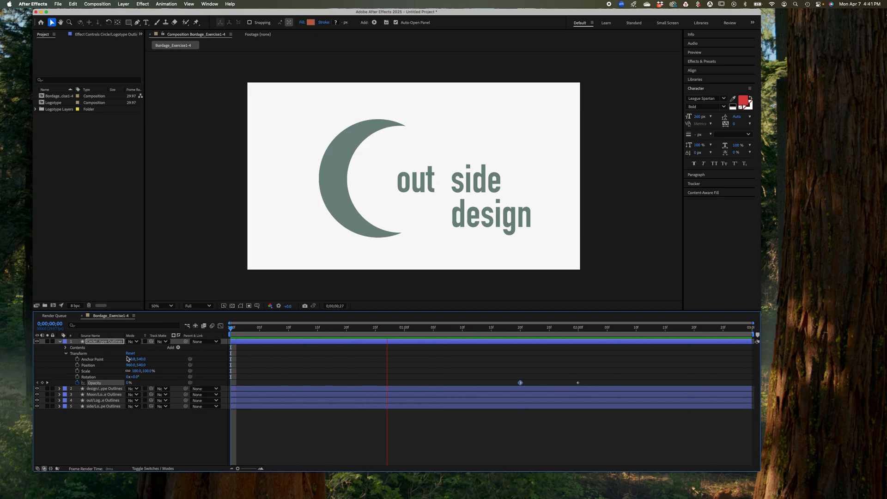
{"action": "key", "text": "space"}
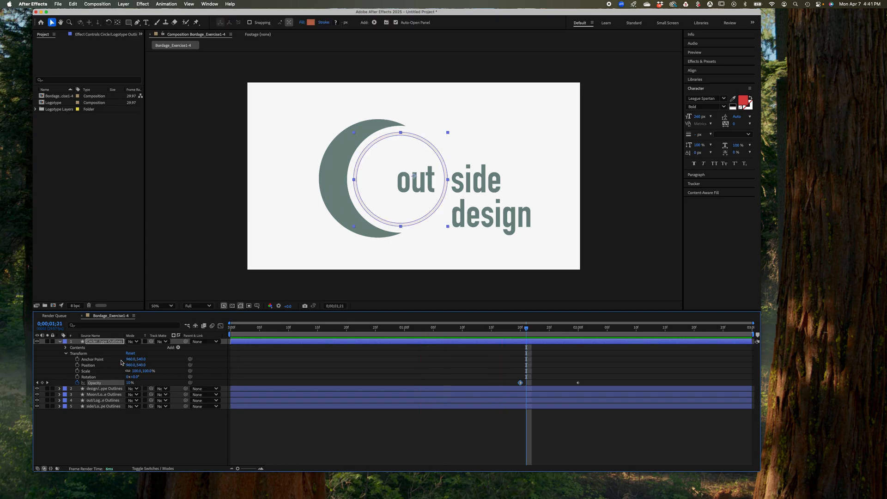
Collapse the Circle layer's properties and add a 100% Scale keyframe to the design outlines layer at 0;00;01;10
{"action": "left_click", "coordinate": [60, 342]}
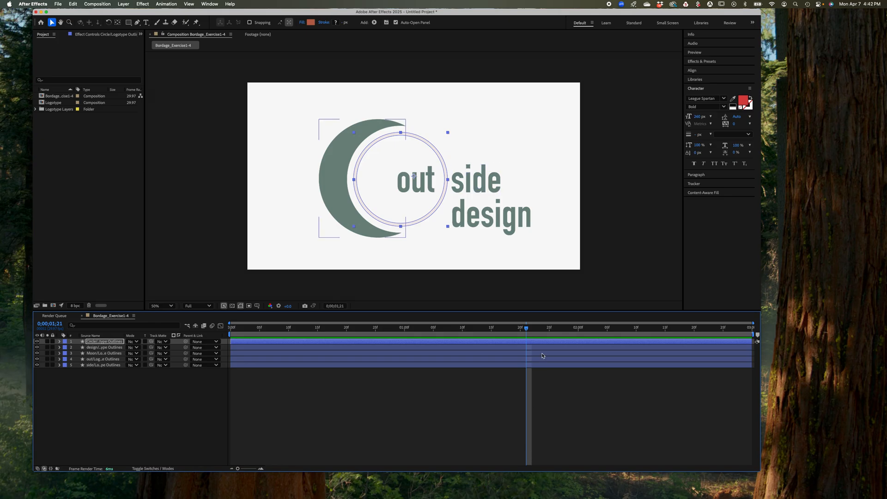
{"action": "left_click", "coordinate": [526, 328]}
{"action": "left_click_drag", "start_coordinate": [527, 328], "coordinate": [464, 331]}
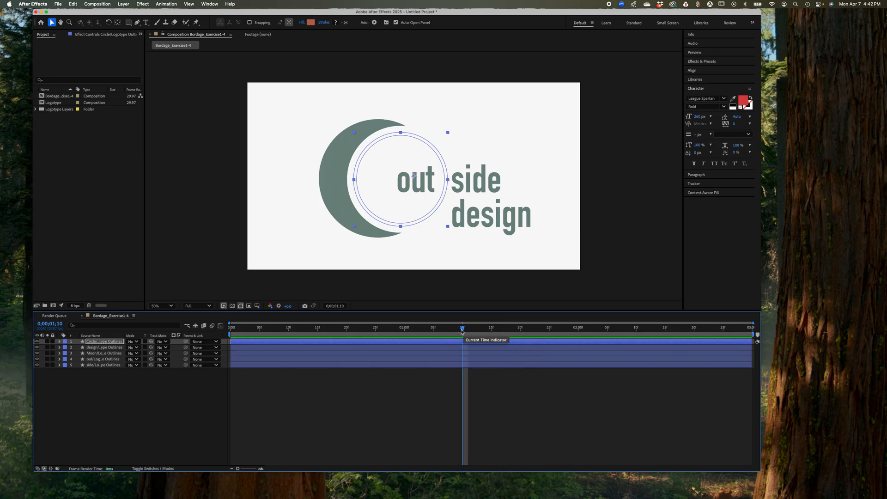
{"action": "left_click", "coordinate": [60, 348]}
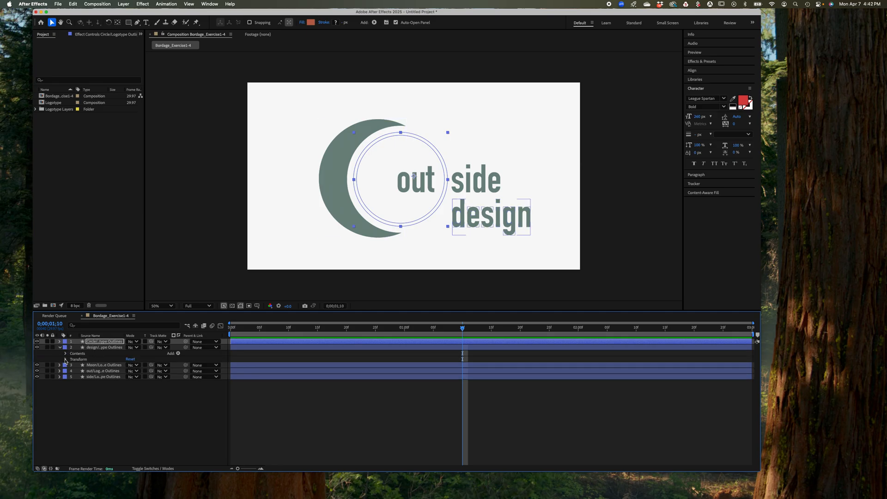
{"action": "left_click", "coordinate": [65, 359]}
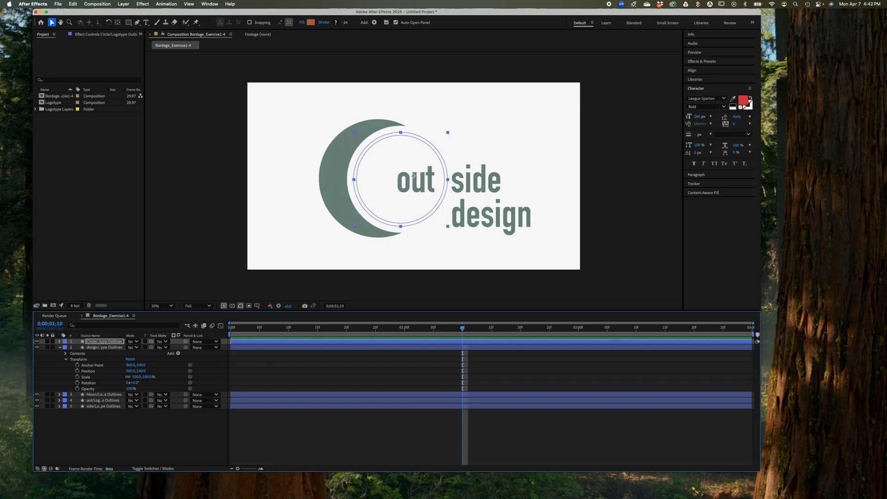
{"action": "left_click", "coordinate": [78, 378]}
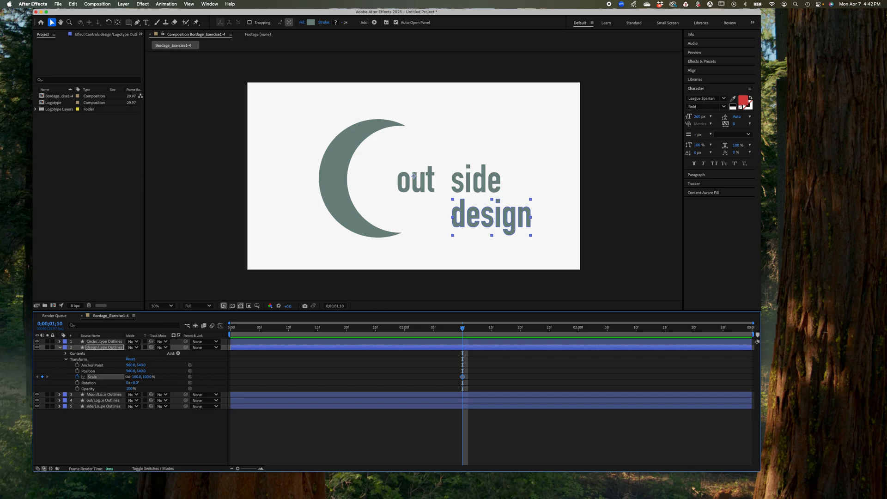
Add a 0% Scale keyframe to the design outlines layer at 0;00;01;00 and preview the animation from the start
{"action": "left_click_drag", "start_coordinate": [462, 328], "coordinate": [407, 334]}
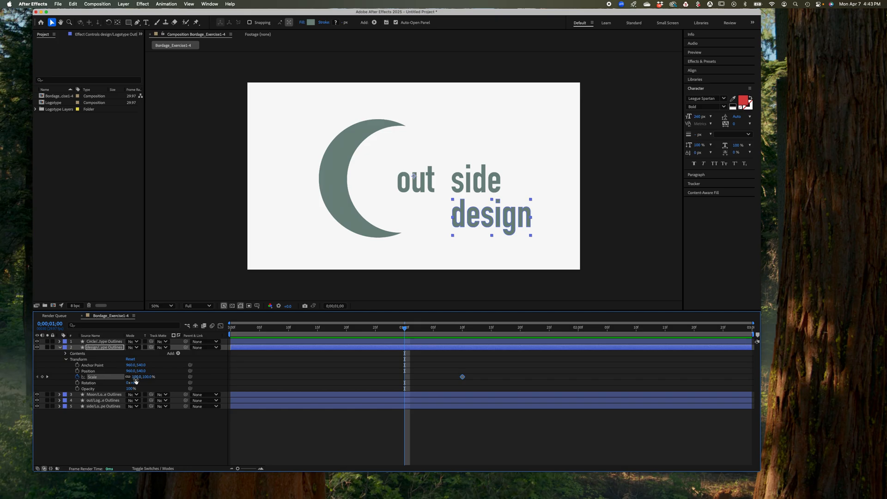
{"action": "left_click", "coordinate": [136, 378]}
{"action": "type", "text": "0"}
{"action": "key", "text": "Return"}
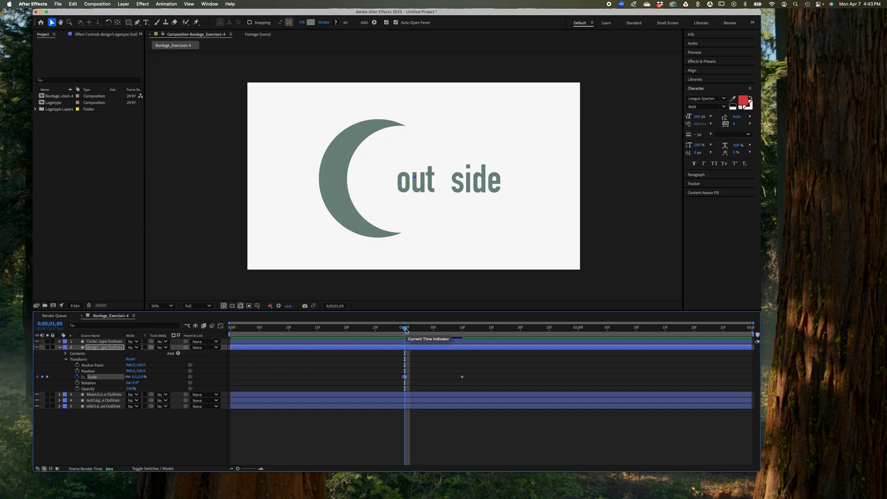
{"action": "left_click_drag", "start_coordinate": [404, 328], "coordinate": [198, 348]}
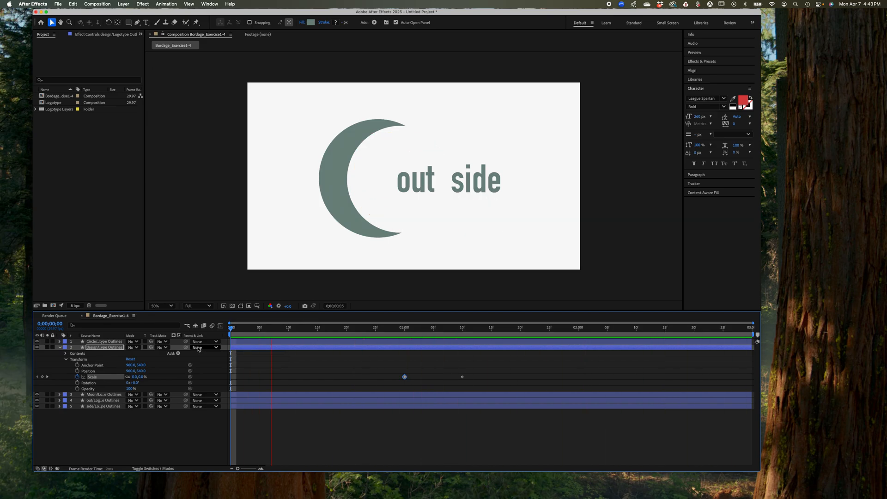
{"action": "key", "text": "space"}
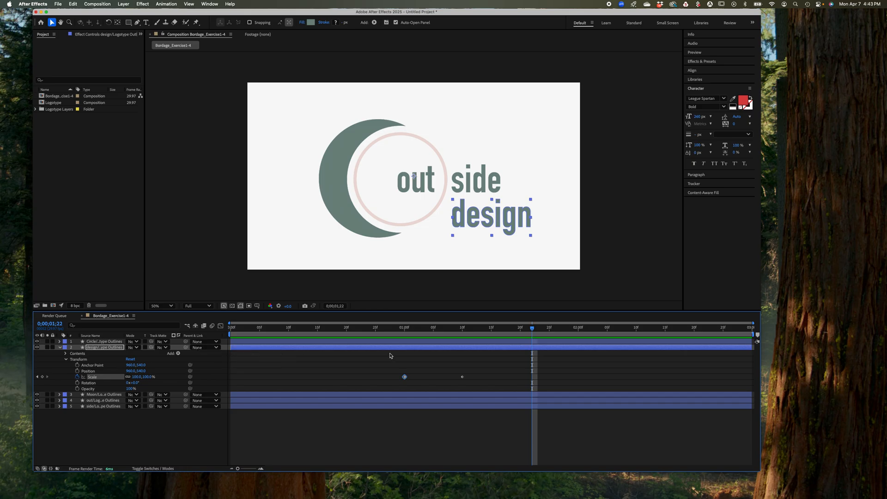
At 0;00;01;10, move the design layer's anchor point to the centre of the word "design" with the Pan Behind tool
{"action": "left_click", "coordinate": [532, 328]}
{"action": "left_click_drag", "start_coordinate": [532, 331], "coordinate": [462, 345]}
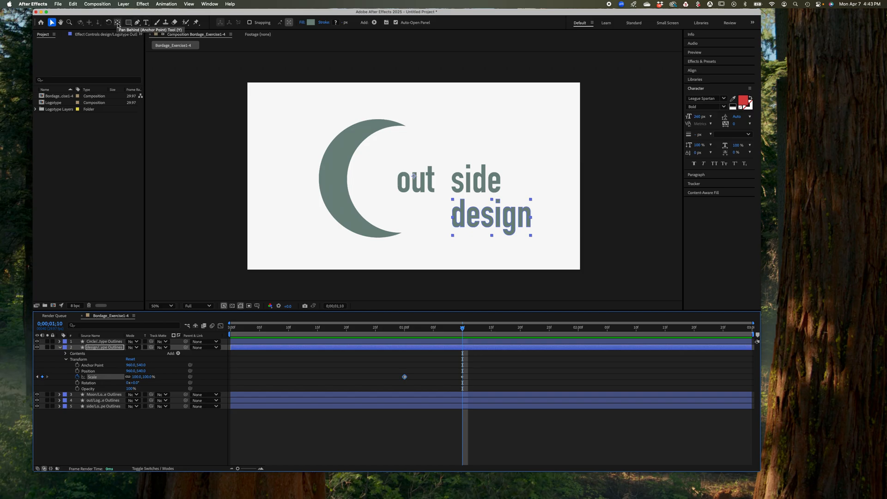
{"action": "left_click", "coordinate": [117, 23]}
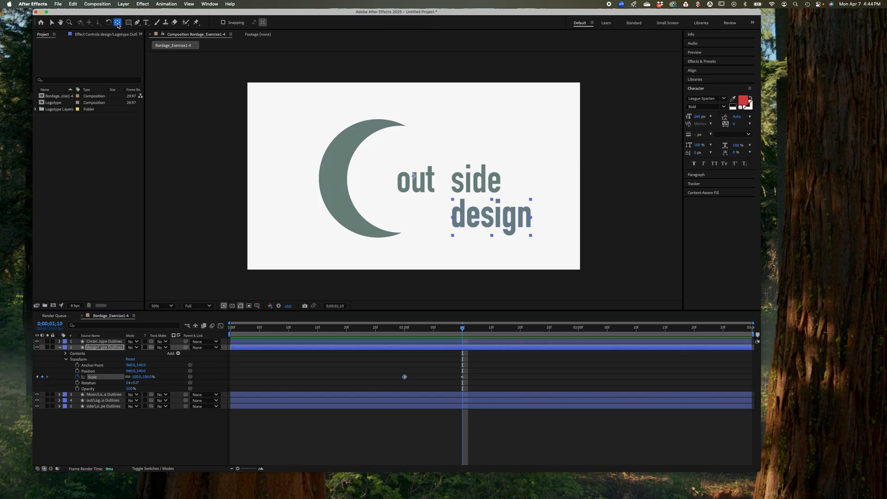
{"action": "left_click", "coordinate": [415, 178]}
{"action": "left_click_drag", "start_coordinate": [414, 178], "coordinate": [493, 218]}
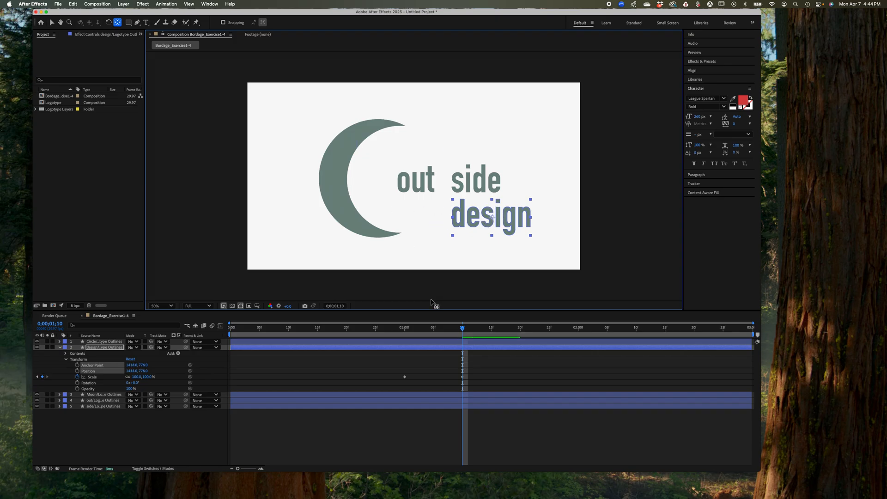
Preview the word "design" scaling up from its centre, playing from the start of the composition, and stop the playback
{"action": "left_click_drag", "start_coordinate": [464, 330], "coordinate": [124, 344]}
{"action": "key", "text": "space"}
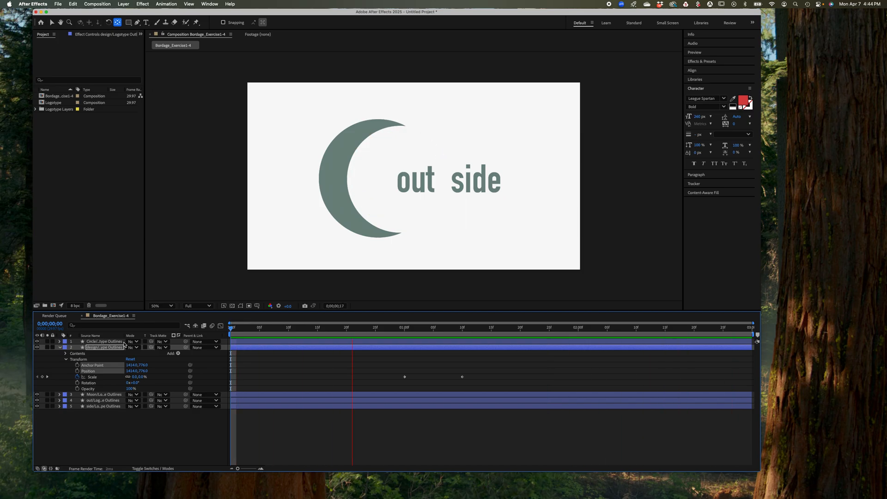
{"action": "left_click", "coordinate": [123, 342]}
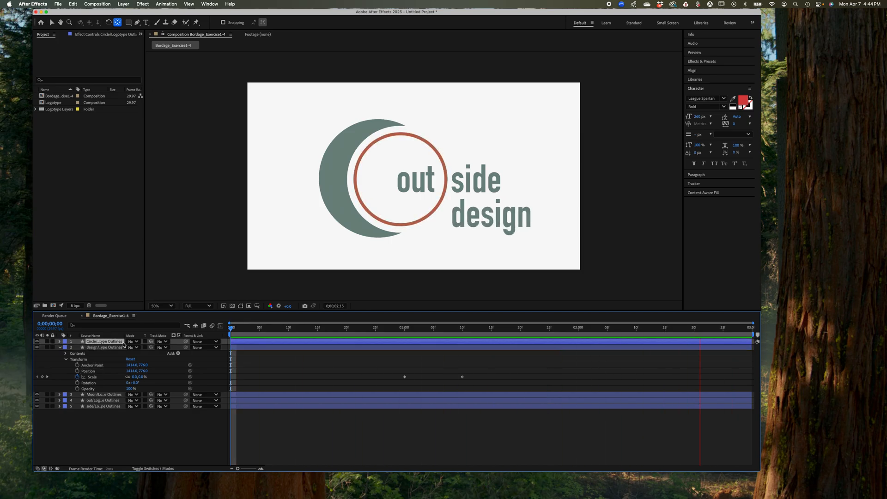
{"action": "key", "text": "space"}
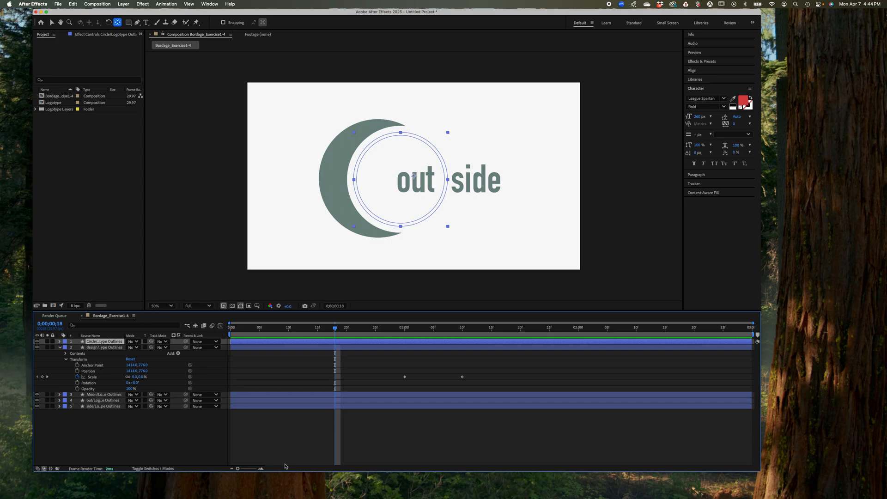
Collapse the design layer, reveal the Moon outlines layer's Transform properties and add a Position keyframe of 960, 540 at 0;00;01;00
{"action": "left_click", "coordinate": [59, 348]}
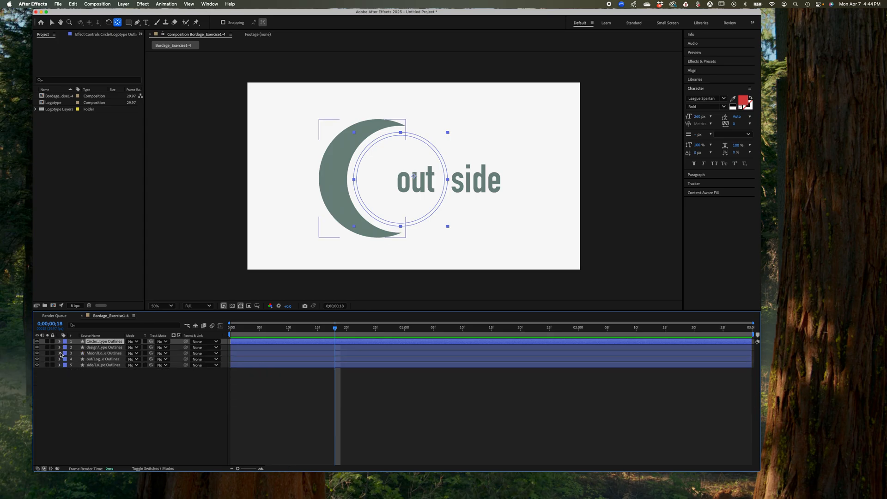
{"action": "left_click", "coordinate": [59, 353]}
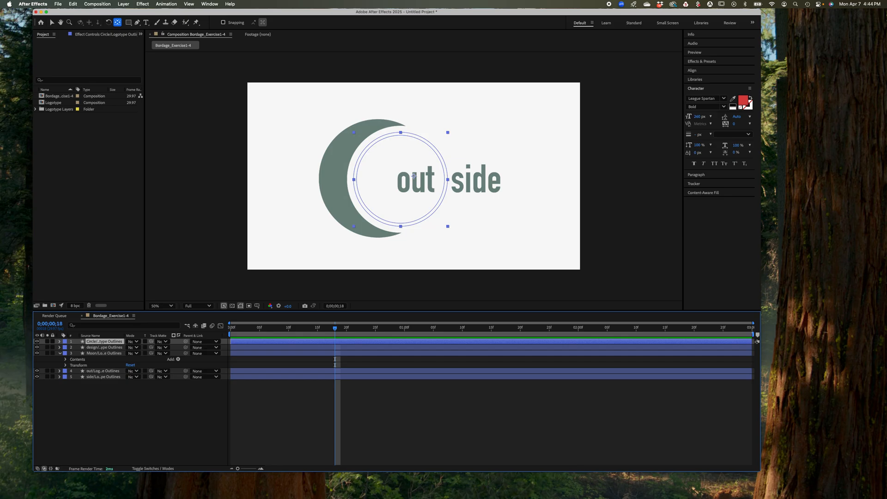
{"action": "left_click_drag", "start_coordinate": [335, 329], "coordinate": [407, 328]}
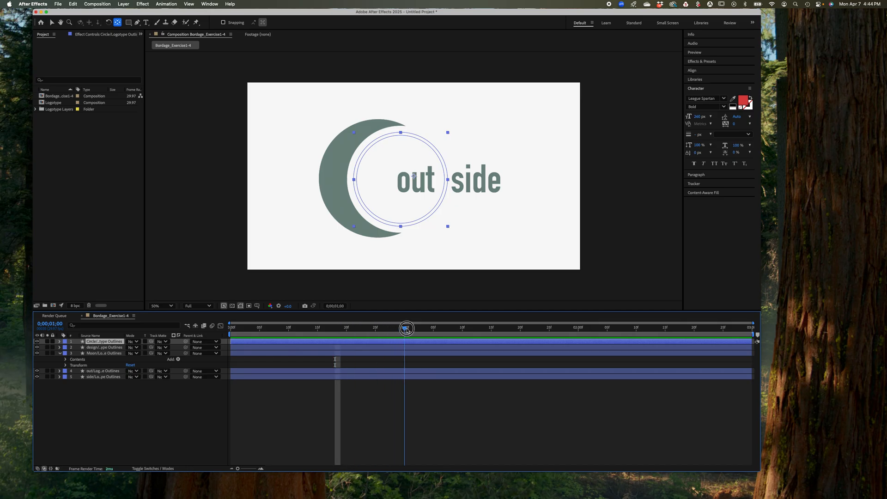
{"action": "left_click", "coordinate": [65, 365]}
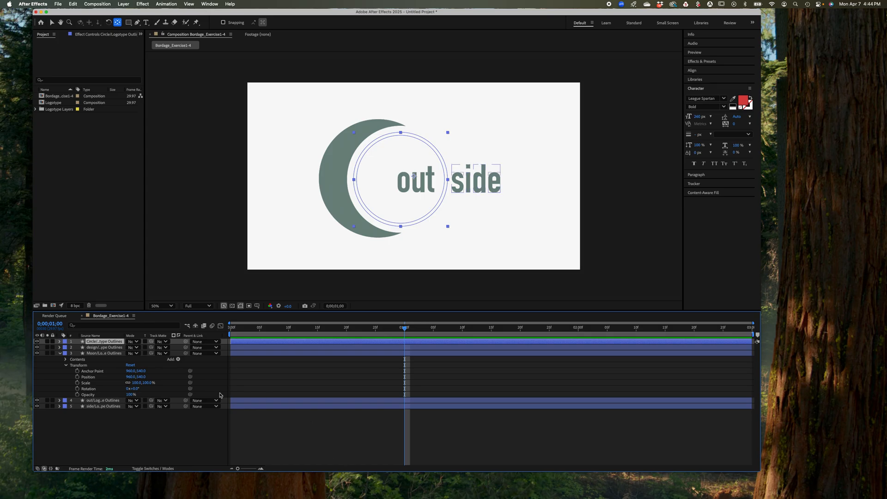
{"action": "left_click", "coordinate": [77, 377]}
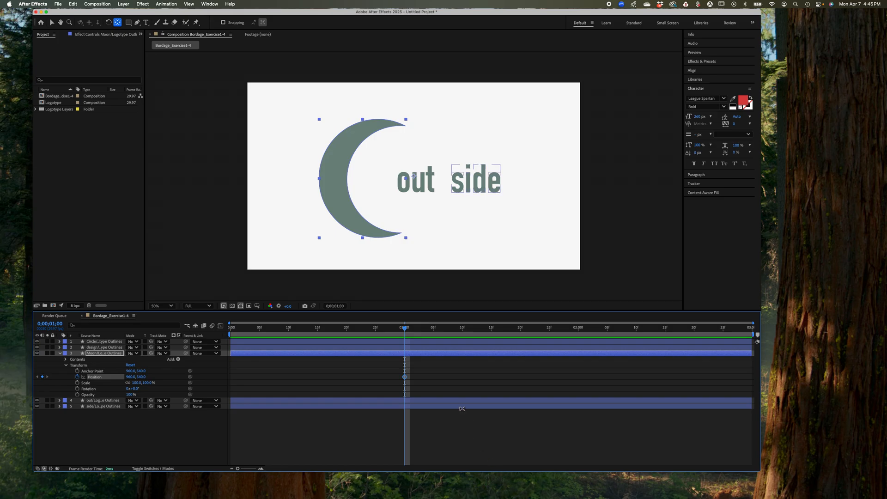
At 0;00;00;20, move the moon straight up out of the frame with the Selection tool, to a Position of about 966, -395
{"action": "left_click", "coordinate": [405, 328]}
{"action": "left_click_drag", "start_coordinate": [404, 328], "coordinate": [348, 330]}
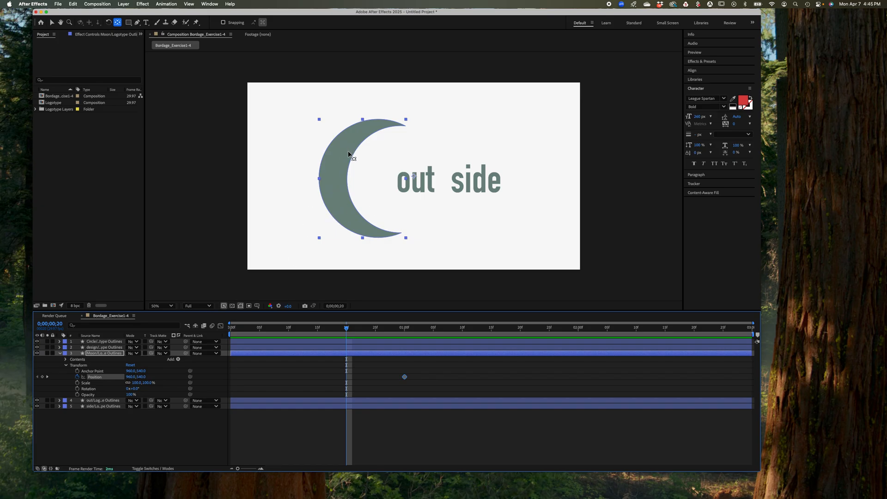
{"action": "left_click", "coordinate": [341, 193]}
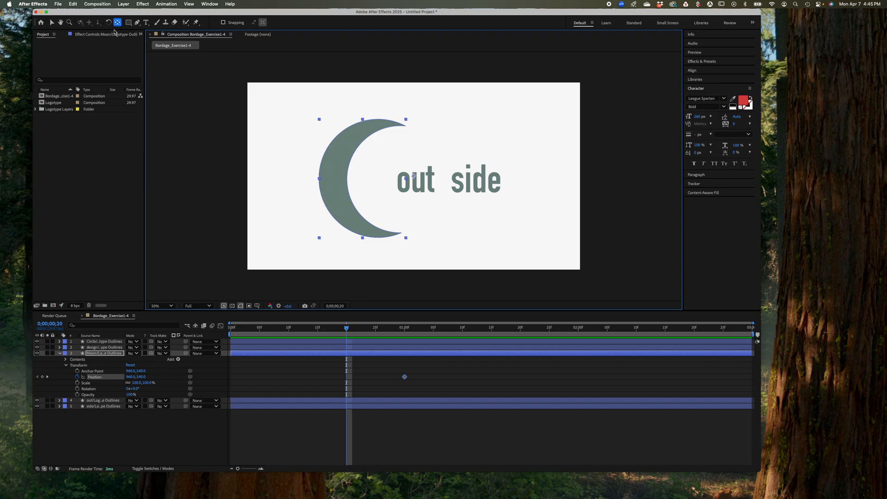
{"action": "left_click", "coordinate": [52, 23]}
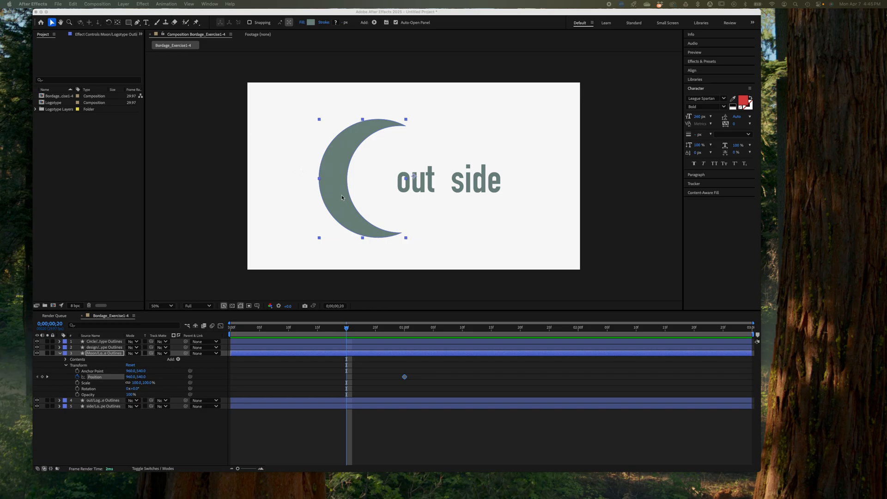
{"action": "left_click_drag", "start_coordinate": [342, 198], "coordinate": [343, 144]}
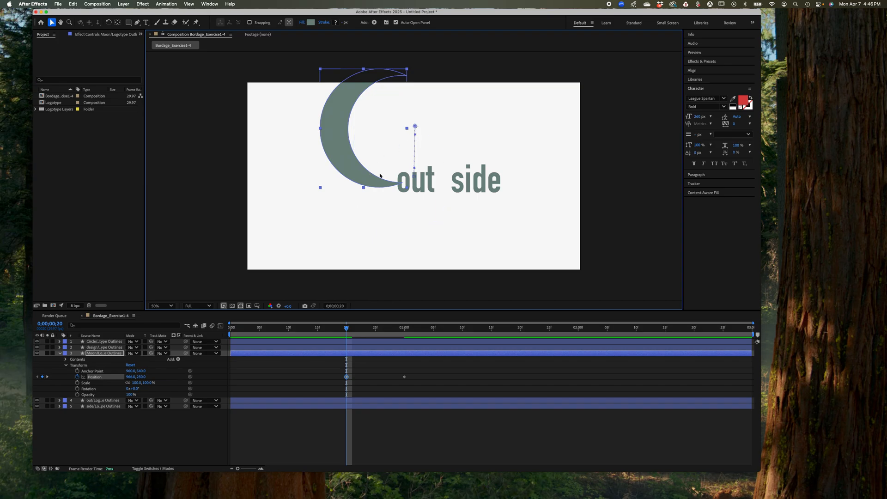
{"action": "left_click", "coordinate": [171, 306]}
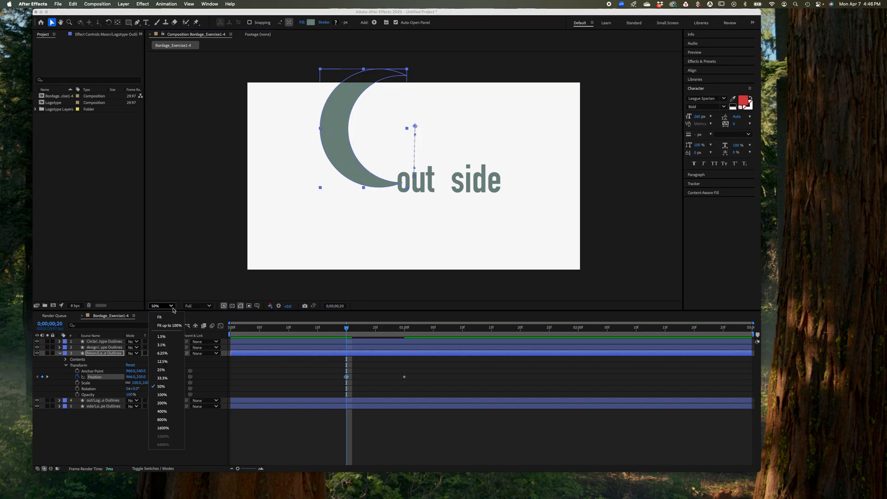
{"action": "left_click", "coordinate": [162, 378]}
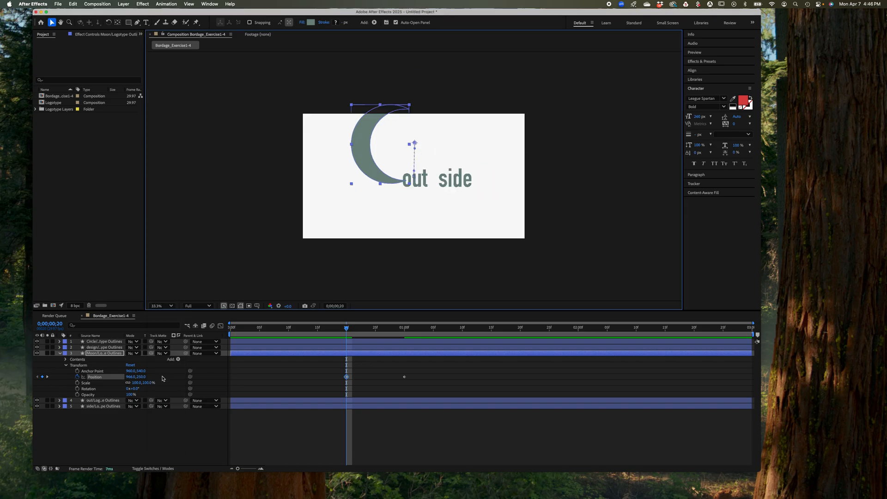
{"action": "left_click_drag", "start_coordinate": [364, 157], "coordinate": [364, 82]}
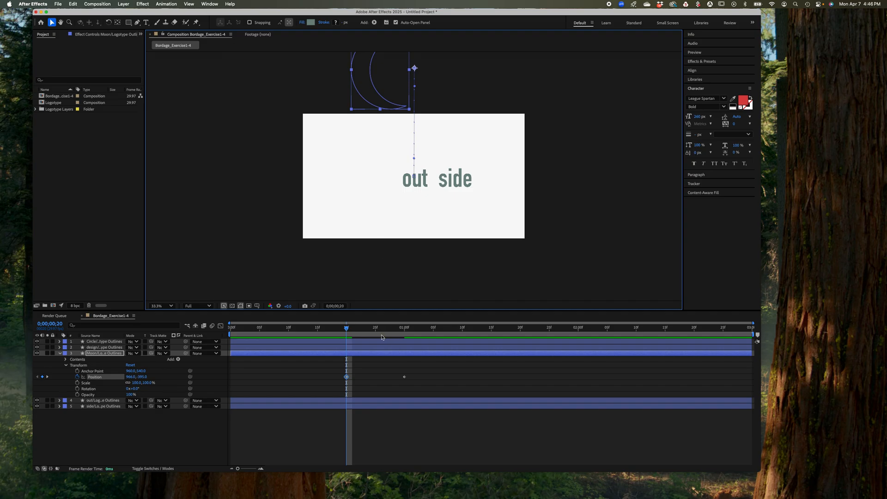
Preview the moon dropping into the frame from the start of the composition and stop the playback
{"action": "left_click", "coordinate": [347, 329]}
{"action": "left_click_drag", "start_coordinate": [347, 328], "coordinate": [147, 327]}
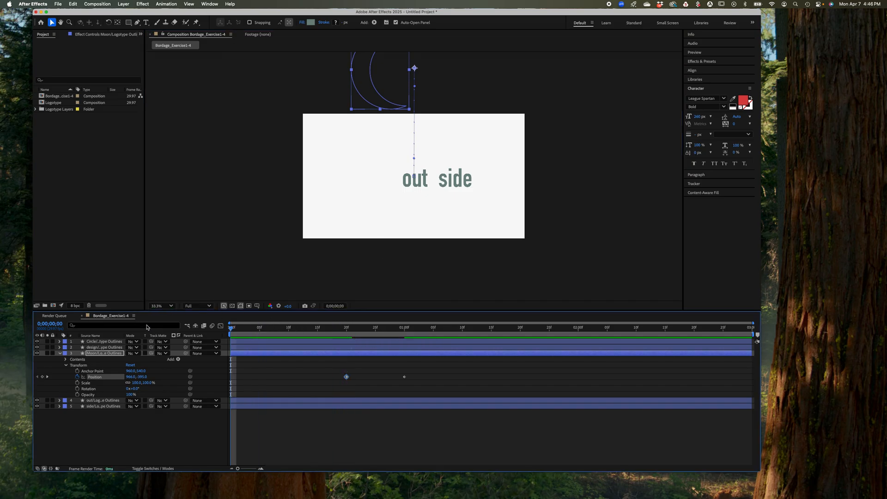
{"action": "key", "text": "space"}
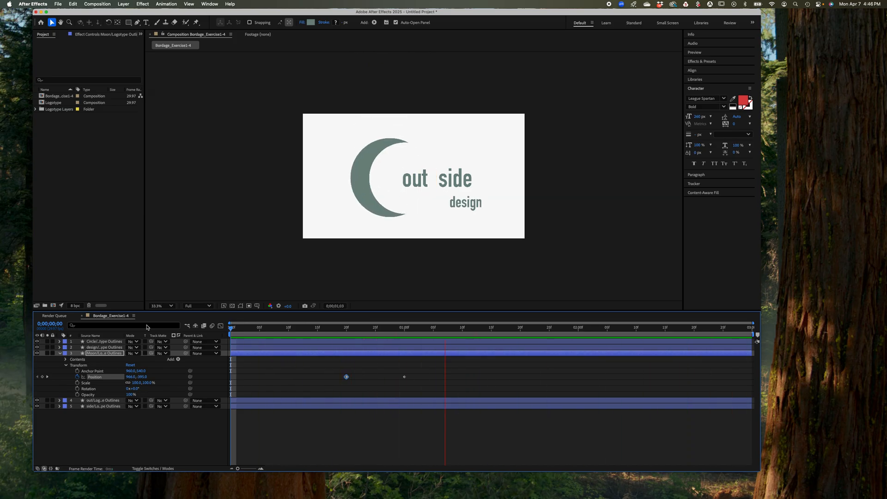
{"action": "key", "text": "space"}
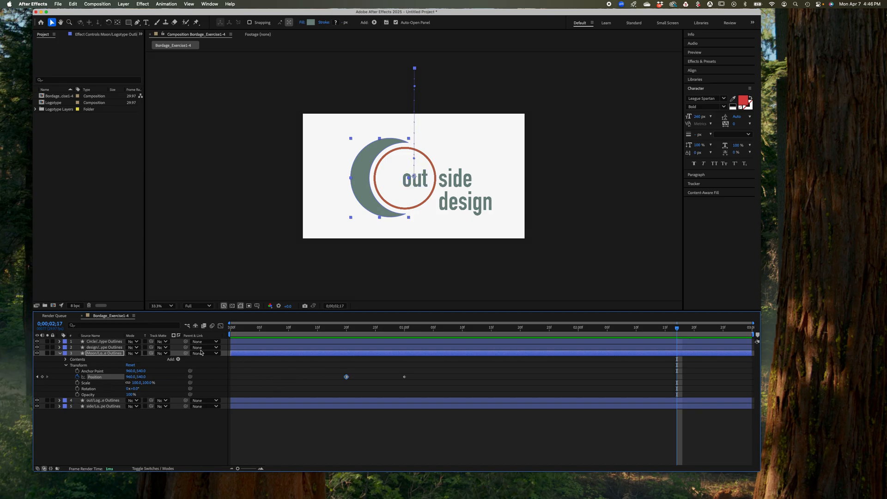
Collapse the Moon layer and add Position (960, 540) and 100% Scale keyframes to the out outlines layer at 0;00;00;10
{"action": "left_click", "coordinate": [60, 354]}
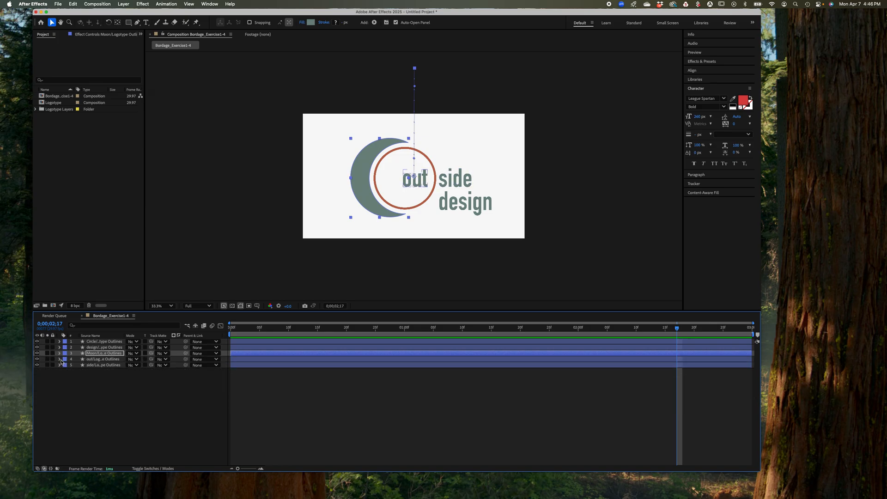
{"action": "left_click", "coordinate": [59, 359]}
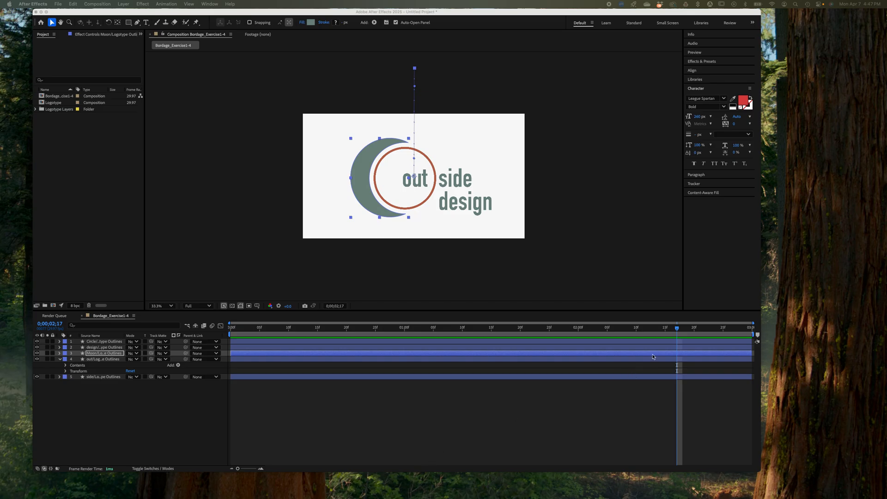
{"action": "left_click", "coordinate": [678, 329]}
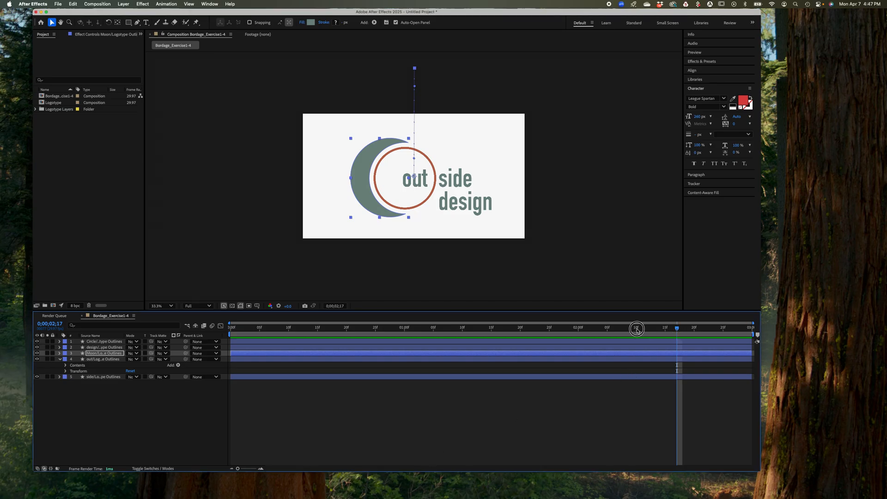
{"action": "left_click_drag", "start_coordinate": [678, 329], "coordinate": [289, 353]}
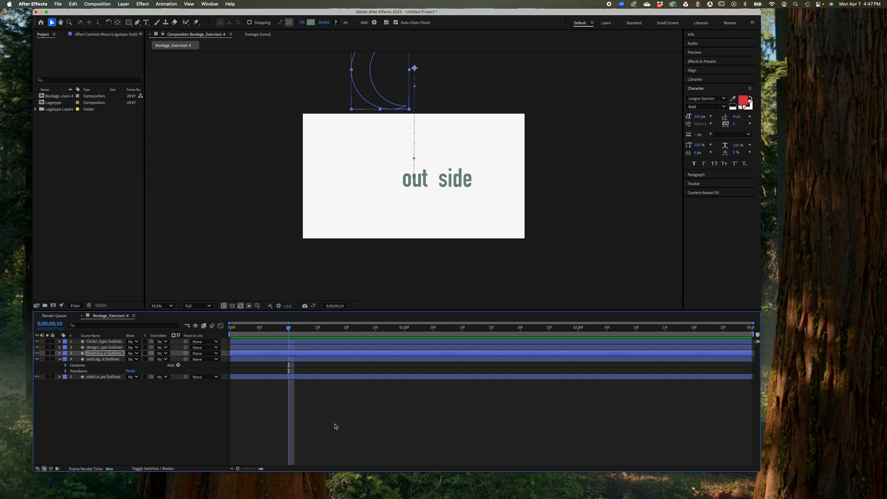
{"action": "left_click", "coordinate": [66, 371]}
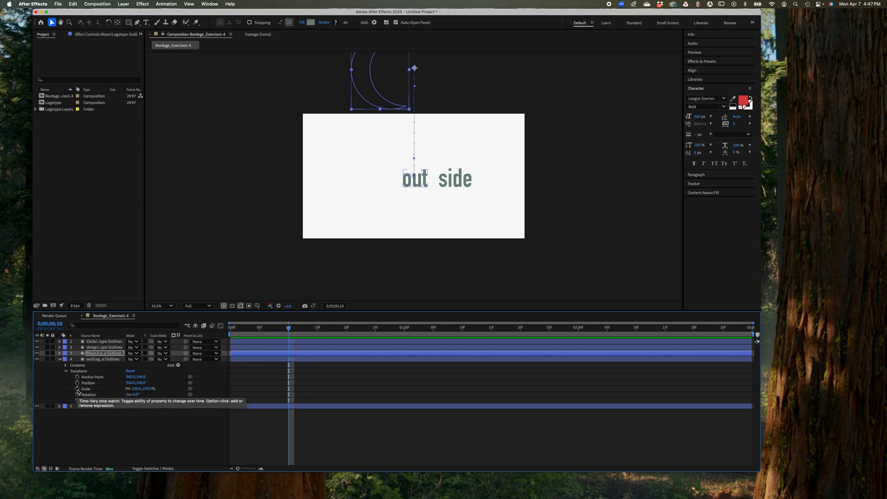
{"action": "left_click", "coordinate": [78, 383]}
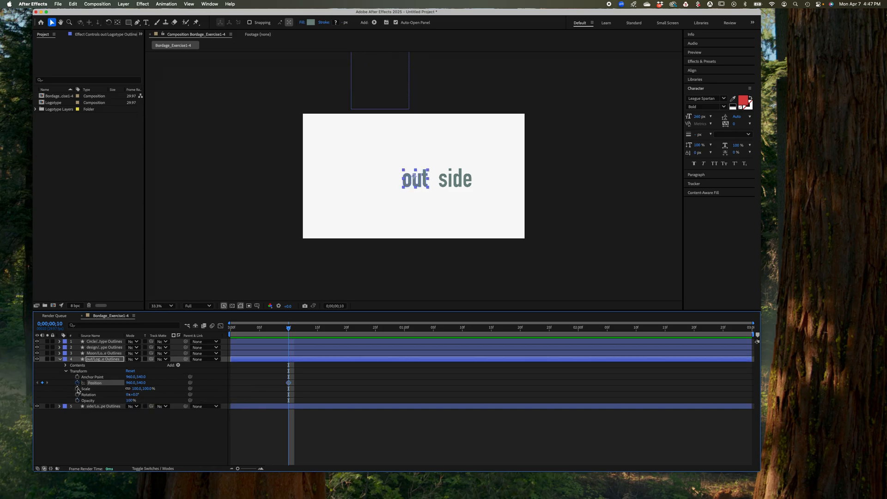
{"action": "left_click", "coordinate": [77, 390]}
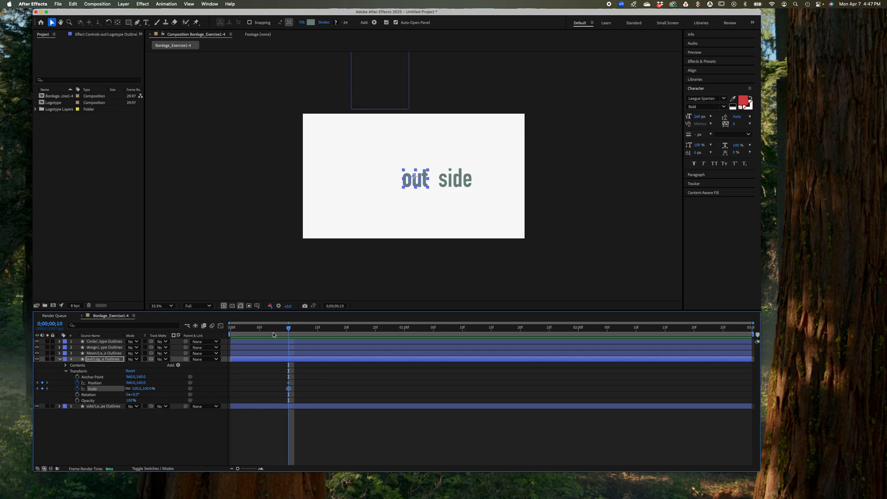
Add a 0% Scale keyframe to the out outlines layer at 0;00;00;00 and deselect the layer
{"action": "left_click", "coordinate": [287, 328]}
{"action": "left_click_drag", "start_coordinate": [287, 329], "coordinate": [235, 334]}
{"action": "left_click_drag", "start_coordinate": [229, 334], "coordinate": [228, 333]}
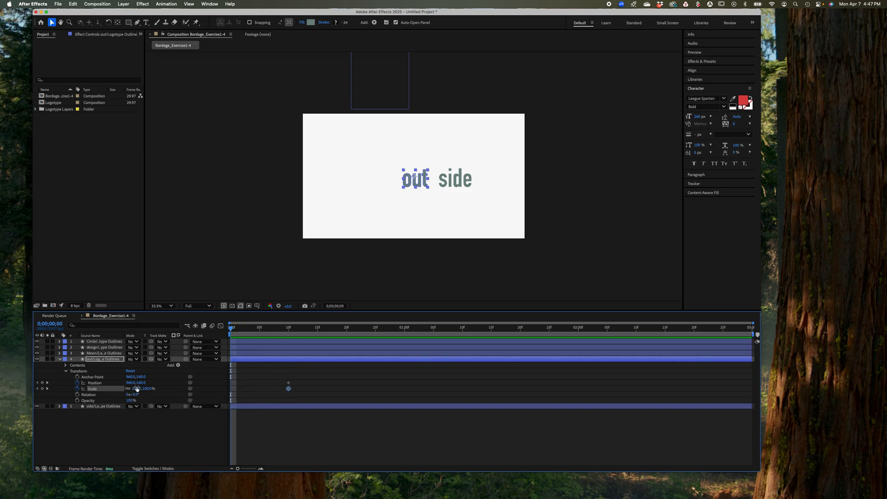
{"action": "left_click", "coordinate": [137, 388]}
{"action": "key", "text": "BackSpace"}
{"action": "type", "text": "0"}
{"action": "key", "text": "Return"}
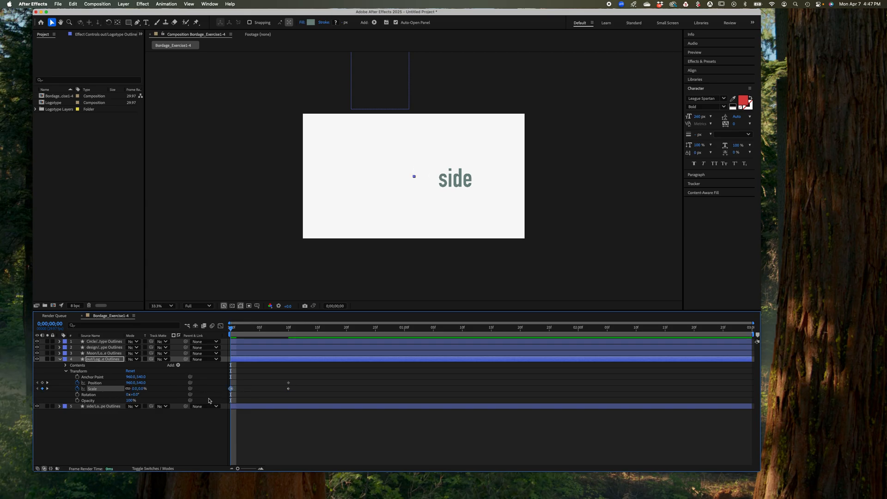
{"action": "left_click", "coordinate": [231, 385]}
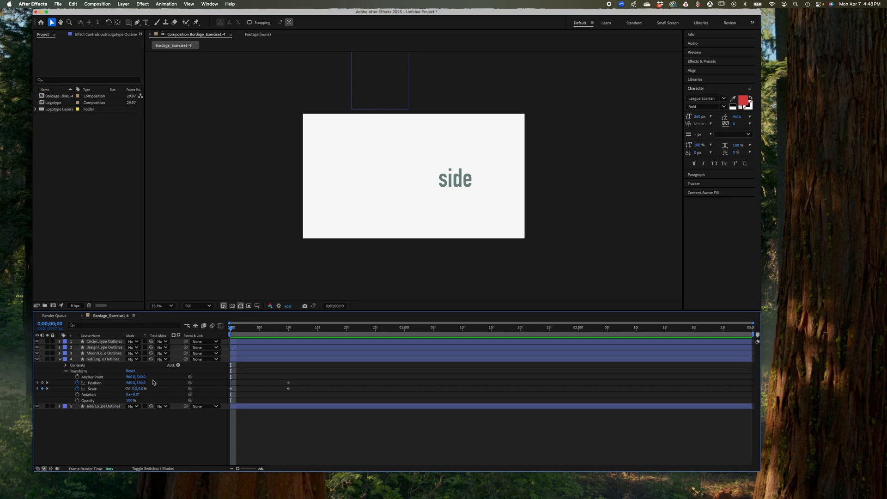
At 0;00;00;00, move the out outlines layer straight out past the frame's left edge, to a Position of about -427, 537
{"action": "left_click", "coordinate": [288, 382]}
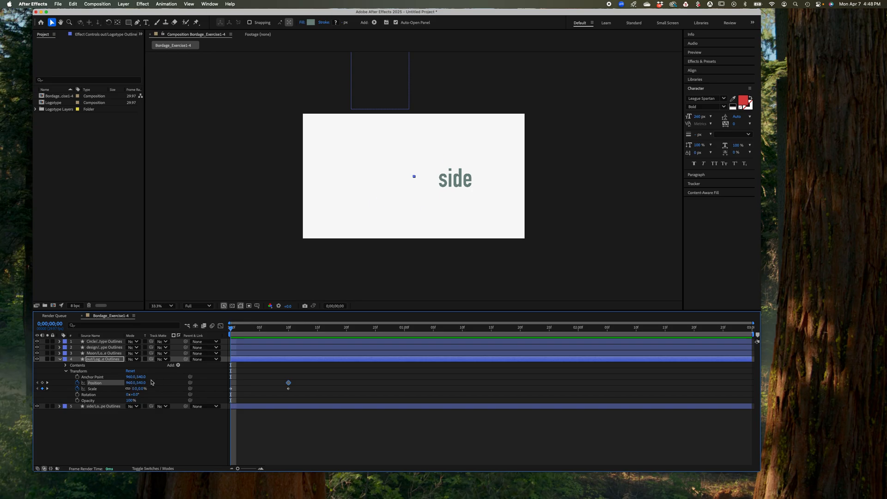
{"action": "left_click_drag", "start_coordinate": [129, 383], "coordinate": [115, 388]}
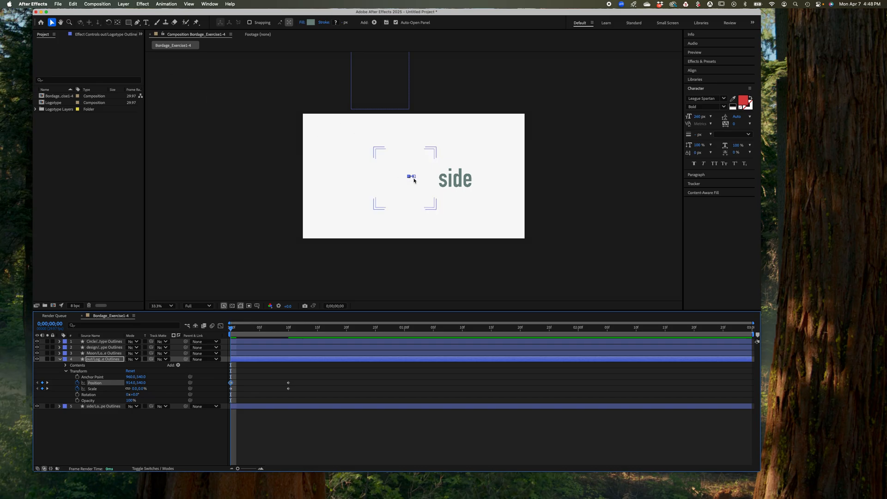
{"action": "left_click_drag", "start_coordinate": [409, 178], "coordinate": [254, 176]}
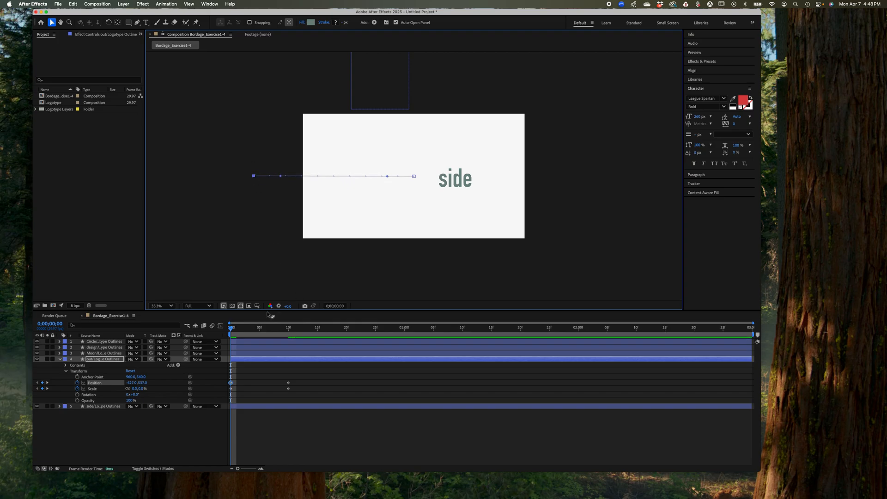
Preview the word "out" growing and sliding into the frame, stop the playback and deselect the layer
{"action": "left_click_drag", "start_coordinate": [232, 329], "coordinate": [206, 336]}
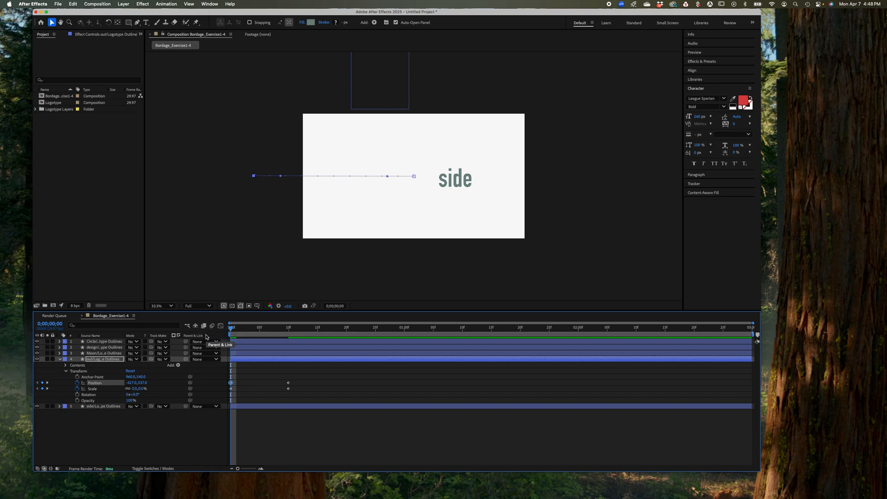
{"action": "key", "text": "space"}
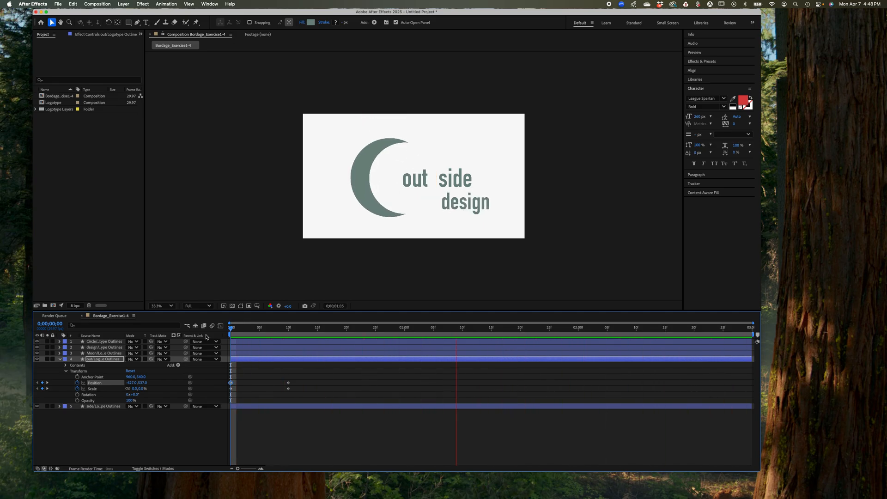
{"action": "key", "text": "space"}
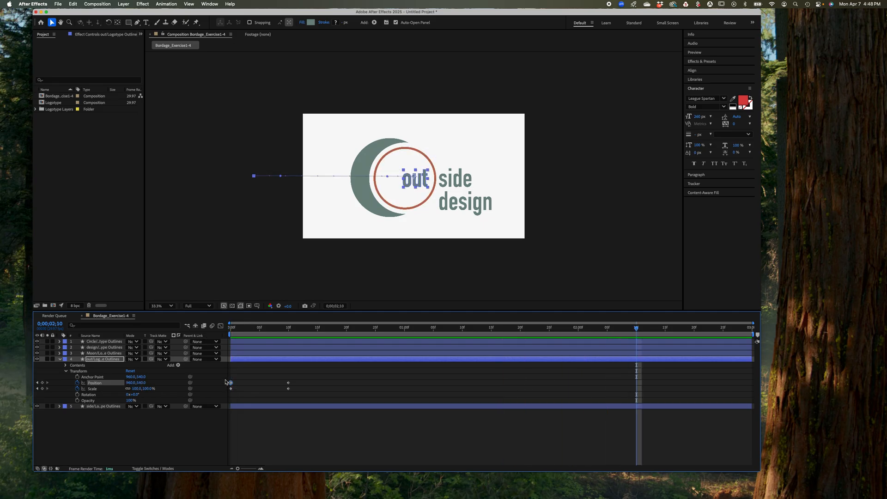
{"action": "left_click", "coordinate": [299, 395]}
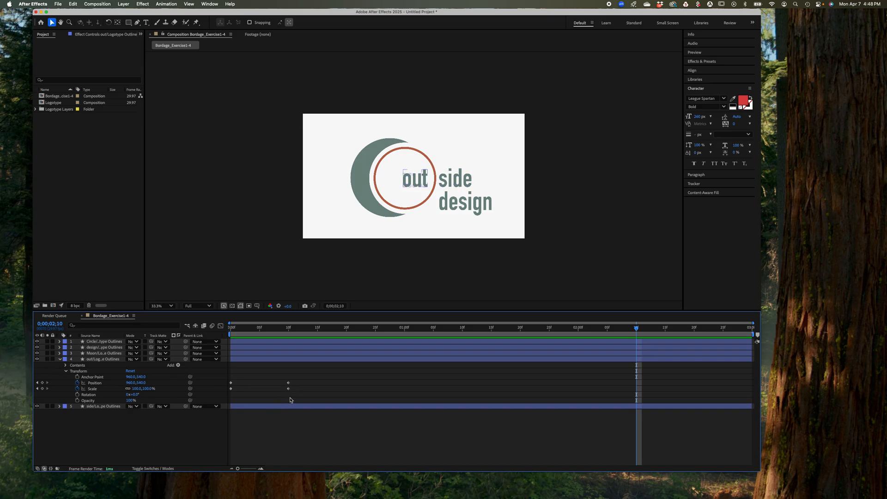
Copy all four Position and Scale keyframes of the out outlines layer, collapse it and reveal the side outlines layer's Transform properties
{"action": "left_click_drag", "start_coordinate": [288, 389], "coordinate": [230, 381]}
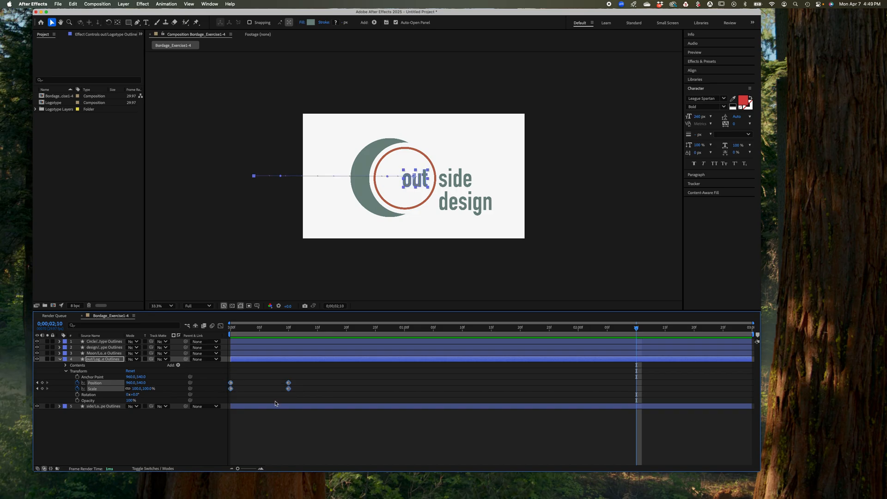
{"action": "mouse_move", "coordinate": [290, 390]}
{"action": "left_click", "coordinate": [60, 361]}
{"action": "left_click", "coordinate": [59, 365]}
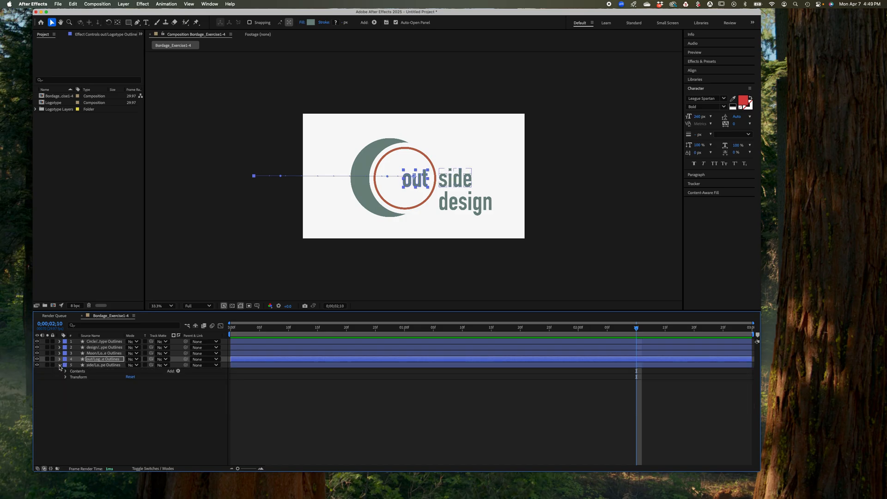
{"action": "left_click", "coordinate": [65, 377]}
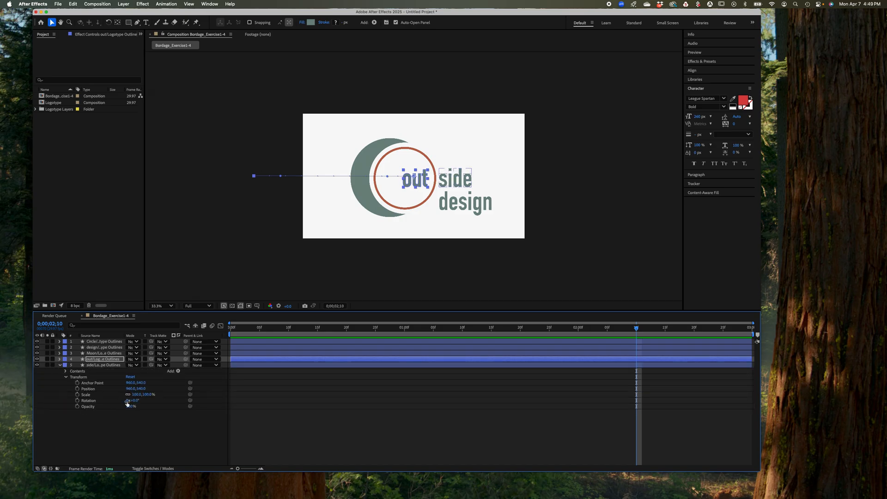
{"action": "left_click", "coordinate": [237, 397]}
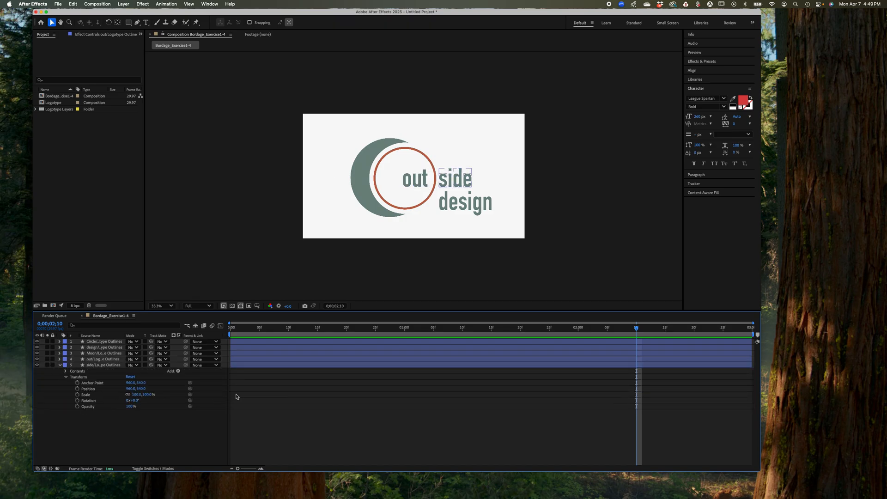
{"action": "left_click_drag", "start_coordinate": [232, 394], "coordinate": [271, 403]}
At 0;00;00;00, enable Position and Scale keyframing on the side outlines layer and paste the copied keyframes over the new ones
{"action": "left_click_drag", "start_coordinate": [636, 328], "coordinate": [168, 370]}
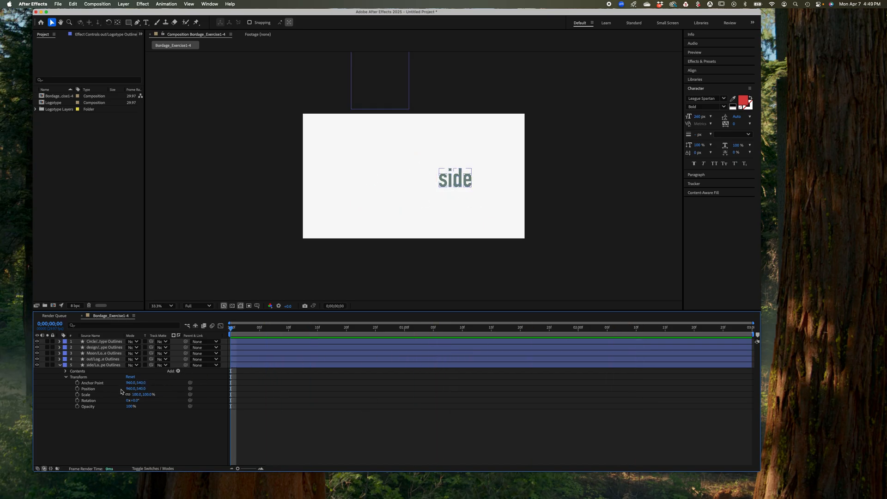
{"action": "left_click", "coordinate": [77, 395]}
{"action": "left_click", "coordinate": [78, 389]}
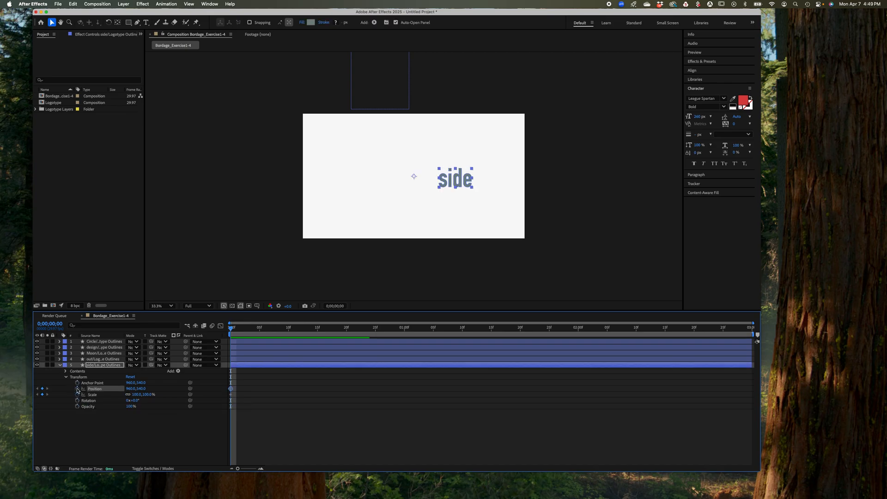
{"action": "left_click", "coordinate": [232, 389]}
{"action": "left_click", "coordinate": [233, 396]}
{"action": "left_click", "coordinate": [231, 396], "text": "shift"}
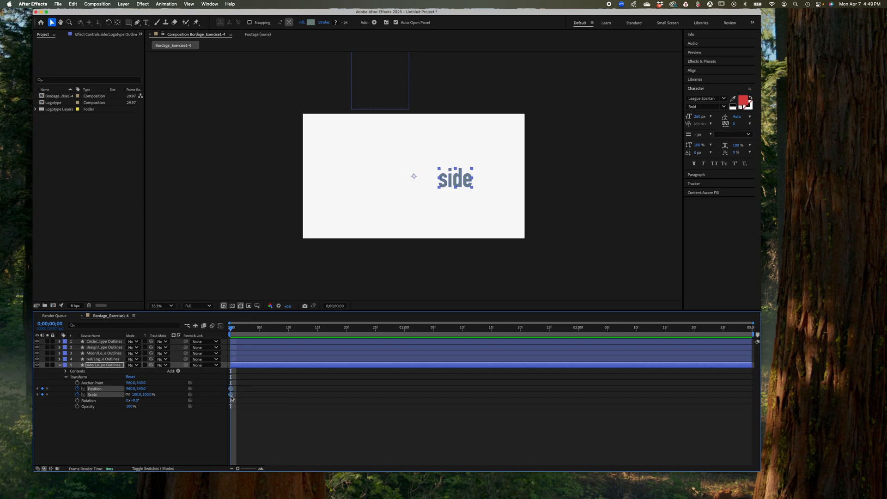
{"action": "key", "text": "super+v"}
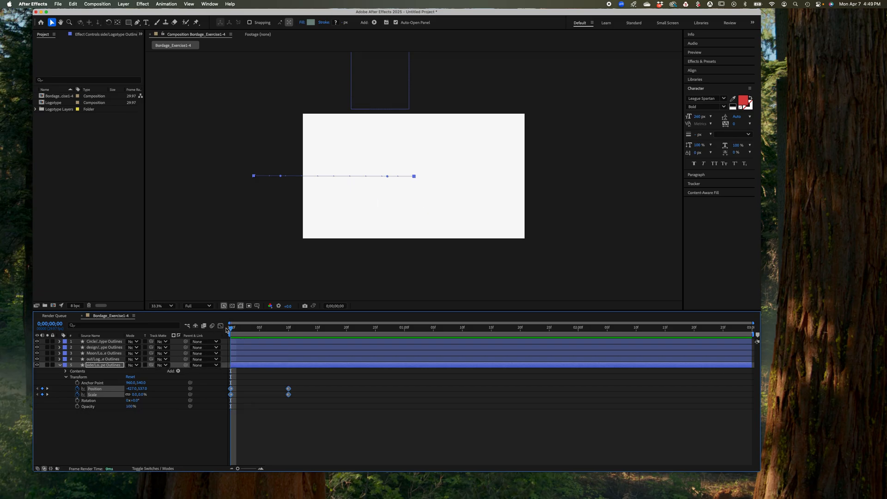
Preview the words "out" and "side" entering together, stop the playback and collapse the side outlines layer
{"action": "key", "text": "space"}
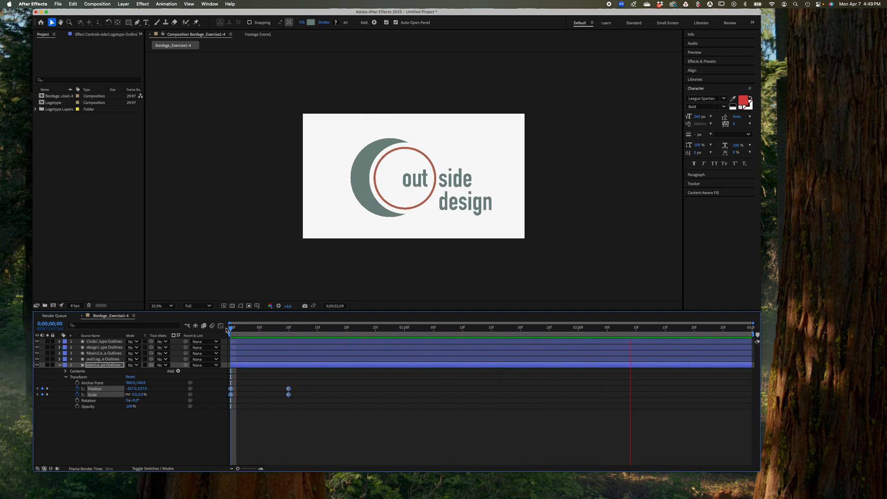
{"action": "key", "text": "space"}
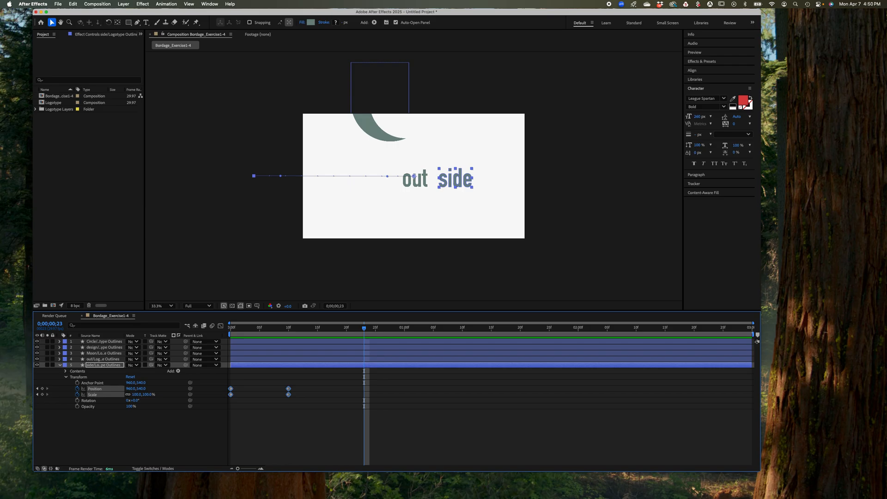
{"action": "left_click", "coordinate": [61, 366]}
{"action": "left_click", "coordinate": [59, 366]}
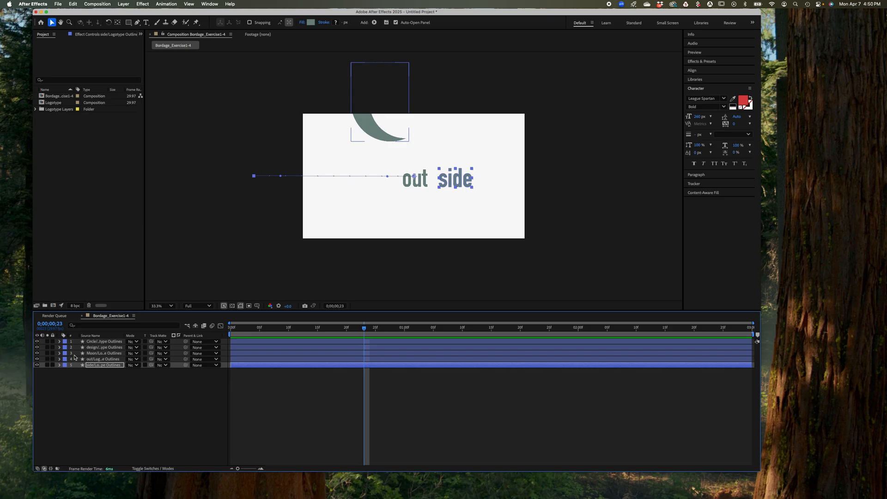
Expand the Moon outlines layer and apply Easy Ease to both of its Position keyframes
{"action": "left_click", "coordinate": [60, 353]}
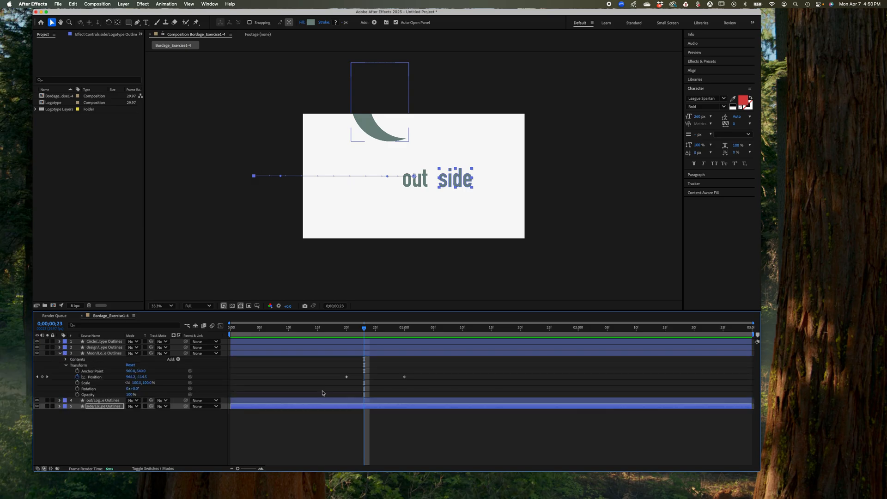
{"action": "left_click", "coordinate": [346, 377]}
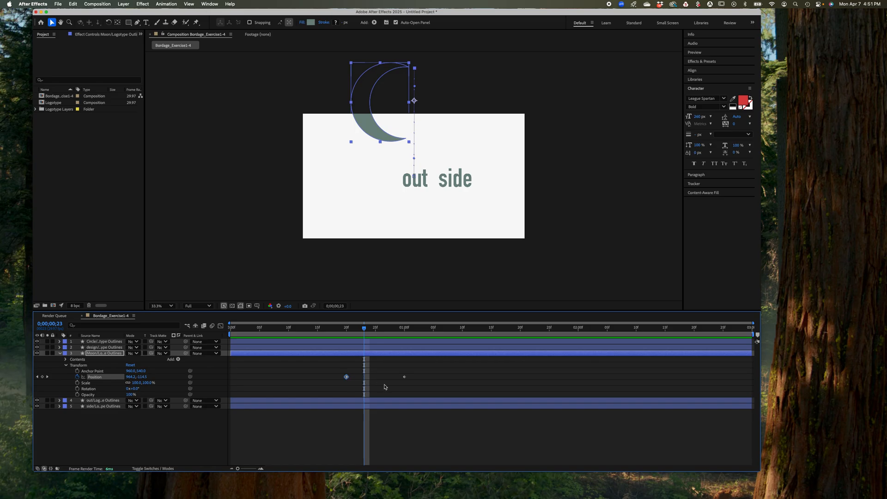
{"action": "left_click", "coordinate": [405, 377]}
{"action": "left_click_drag", "start_coordinate": [364, 329], "coordinate": [393, 359]}
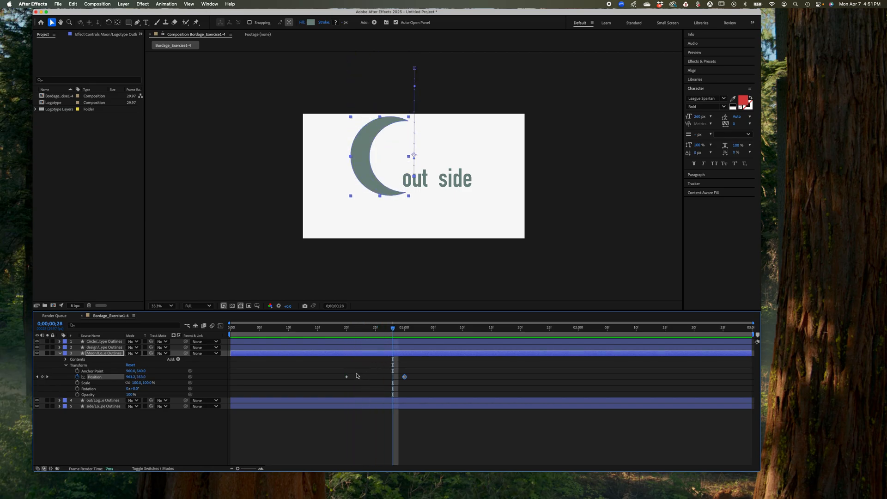
{"action": "left_click", "coordinate": [346, 377]}
{"action": "left_click", "coordinate": [405, 378], "text": "shift"}
{"action": "right_click", "coordinate": [347, 377]}
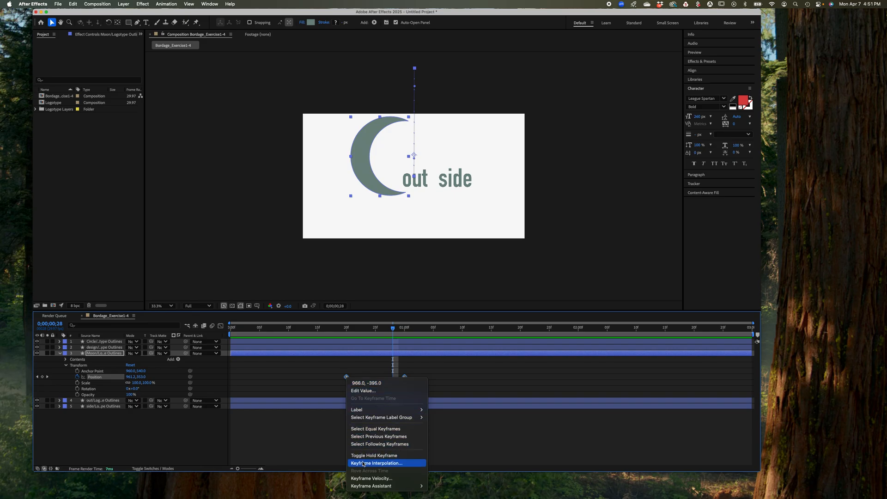
{"action": "mouse_move", "coordinate": [366, 487]}
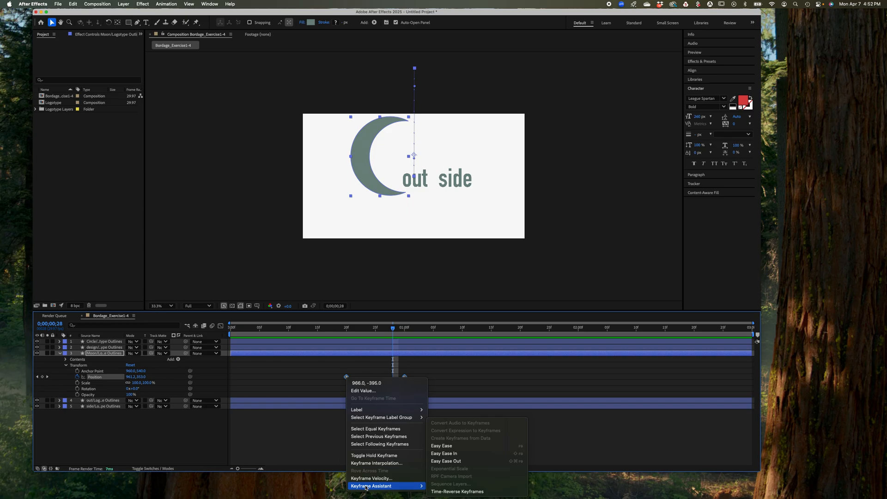
{"action": "left_click", "coordinate": [443, 447]}
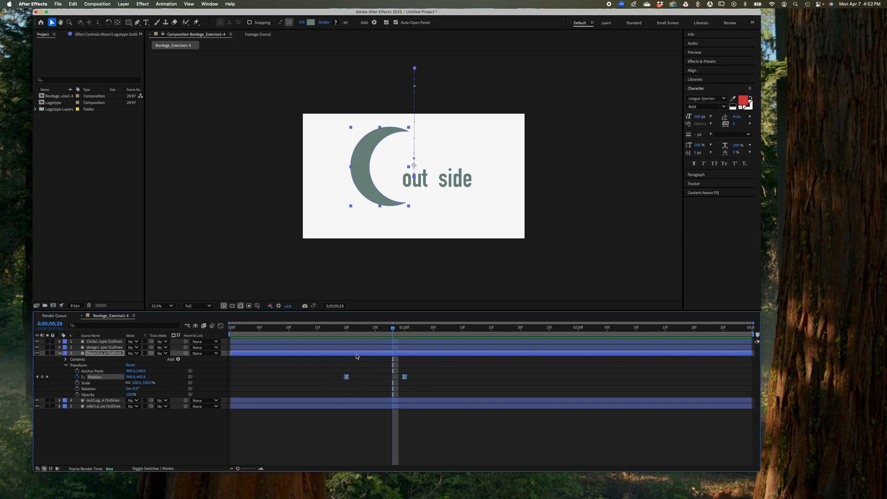
Preview the eased moon drop from the start of the composition and stop the playback
{"action": "left_click_drag", "start_coordinate": [393, 332], "coordinate": [111, 344]}
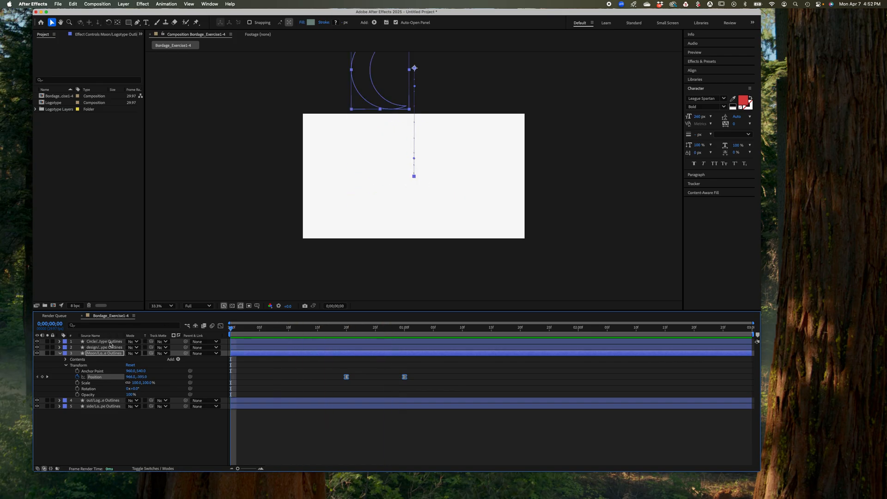
{"action": "key", "text": "space"}
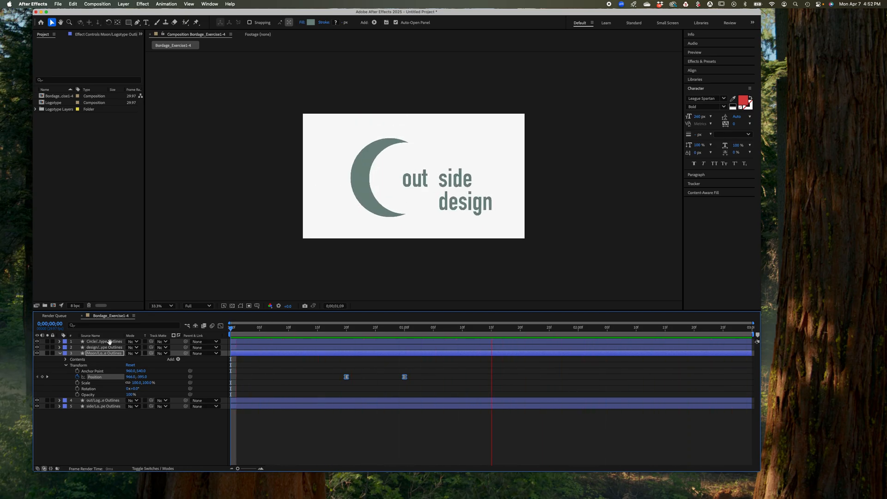
{"action": "key", "text": "space"}
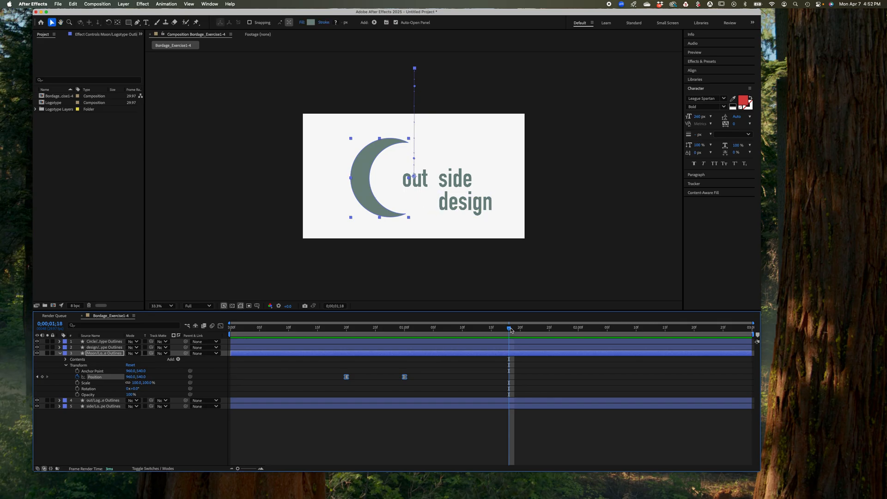
Try to lengthen the moon's drop by moving its end Position keyframe to about 0;00;01;07, and undo the move
{"action": "left_click_drag", "start_coordinate": [509, 328], "coordinate": [348, 342]}
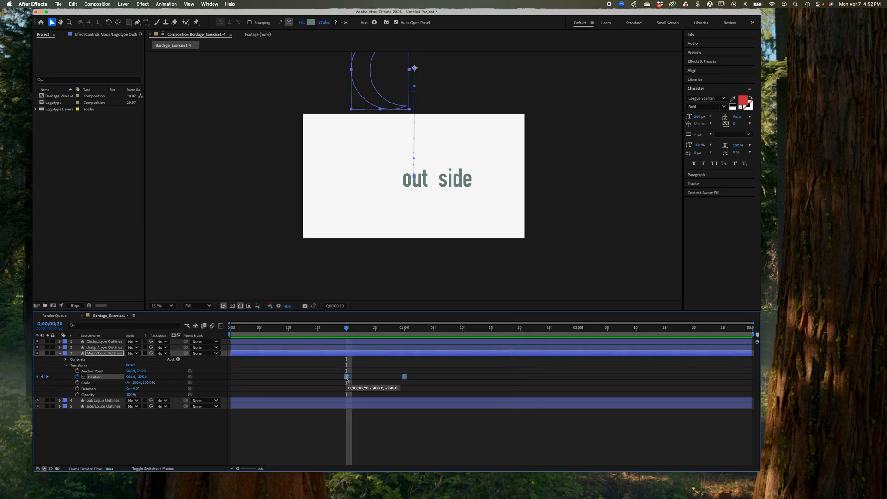
{"action": "mouse_move", "coordinate": [405, 377]}
{"action": "left_mouse_down"}
{"action": "mouse_move", "coordinate": [464, 377]}
{"action": "mouse_move", "coordinate": [404, 377]}
{"action": "left_mouse_up"}
{"action": "left_click", "coordinate": [422, 385]}
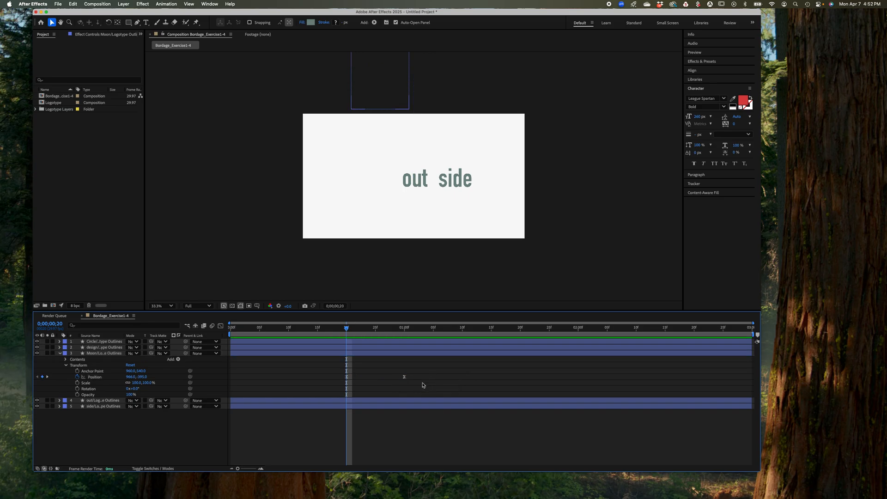
{"action": "left_click", "coordinate": [404, 377]}
{"action": "left_click_drag", "start_coordinate": [404, 377], "coordinate": [447, 379]}
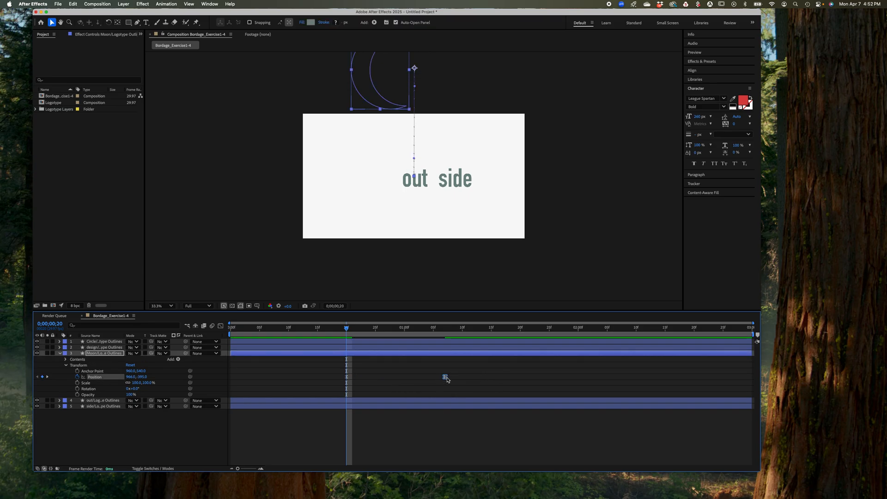
{"action": "key", "text": "super+z"}
Show the moon's Position speed curve in the Graph Editor and extend the end keyframe's influence handle toward the start so the speed peaks early
{"action": "left_click", "coordinate": [347, 377]}
{"action": "left_click", "coordinate": [221, 326]}
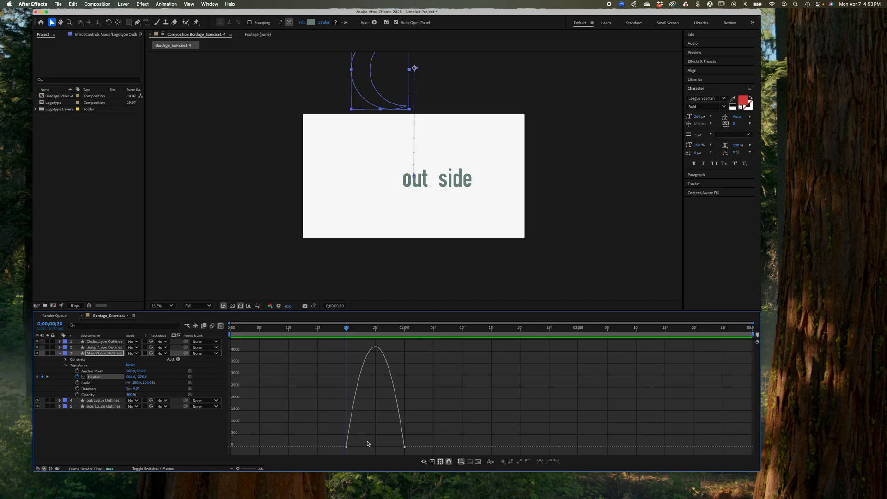
{"action": "mouse_move", "coordinate": [403, 447]}
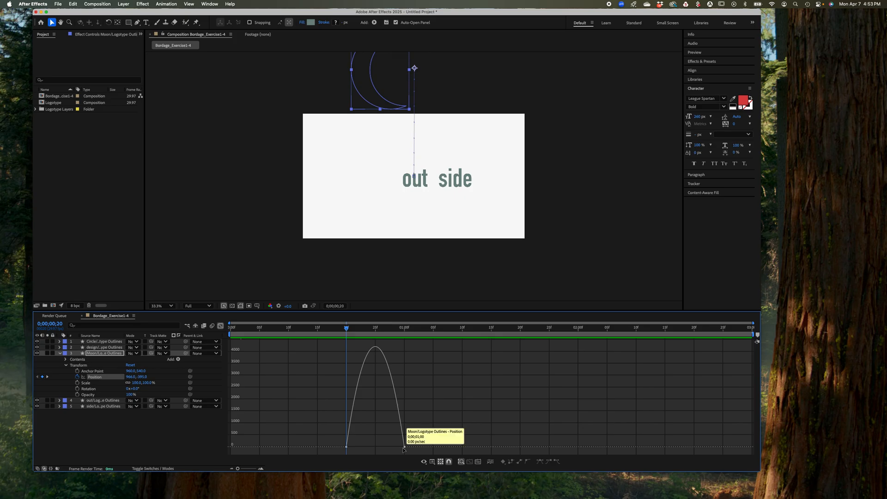
{"action": "left_click", "coordinate": [405, 447]}
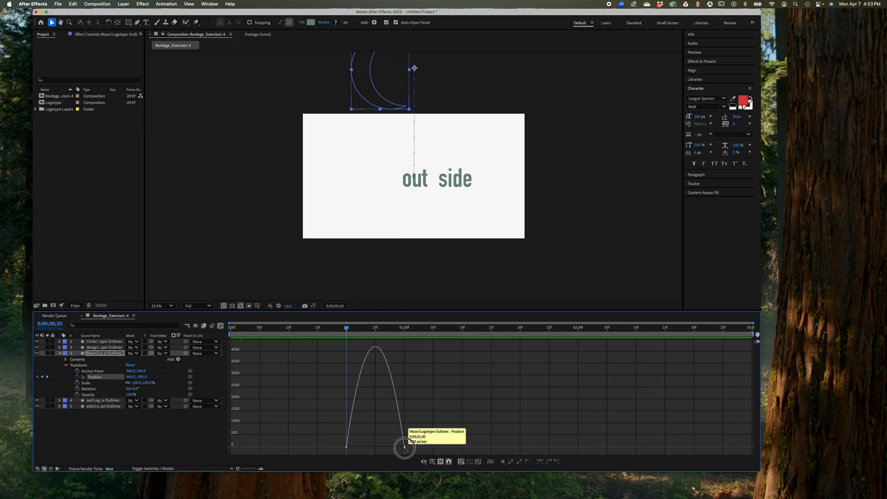
{"action": "left_click", "coordinate": [346, 447], "text": "shift"}
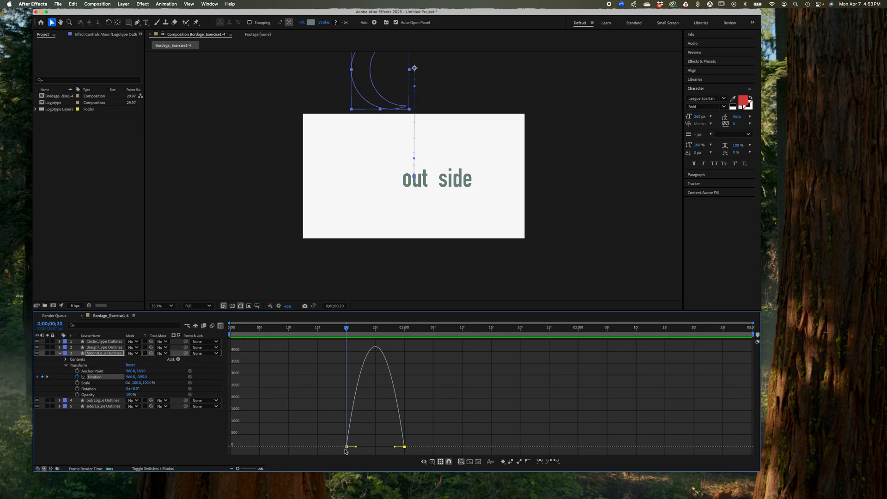
{"action": "left_click", "coordinate": [394, 447]}
{"action": "left_click_drag", "start_coordinate": [395, 448], "coordinate": [351, 451]}
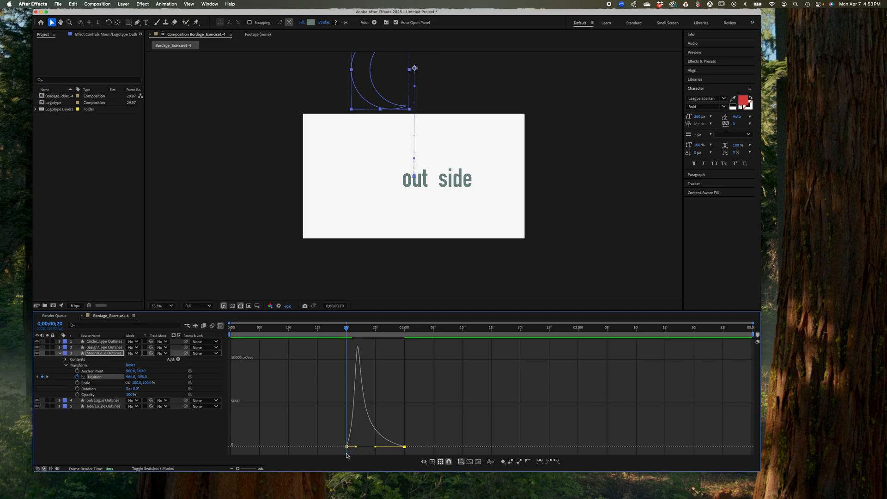
Extend the moon's end Position keyframe influence handle slightly further toward the start and preview the drop from the composition's beginning
{"action": "left_click_drag", "start_coordinate": [375, 448], "coordinate": [369, 445]}
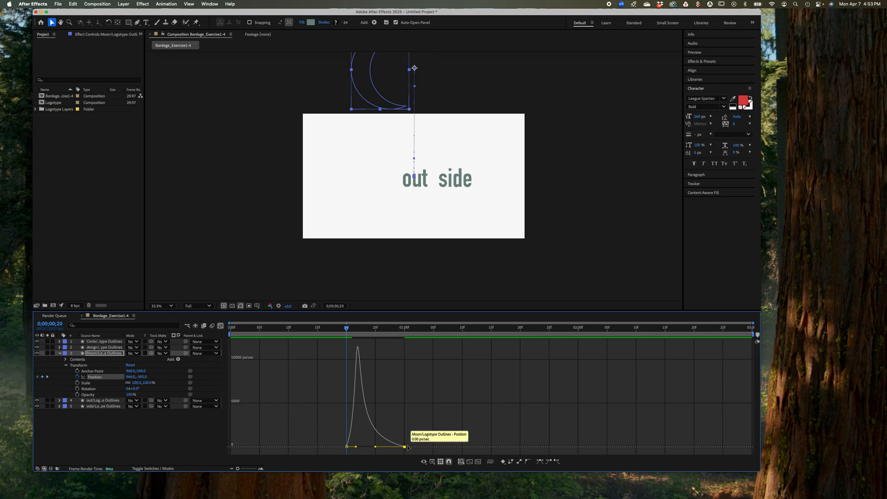
{"action": "left_click", "coordinate": [220, 326]}
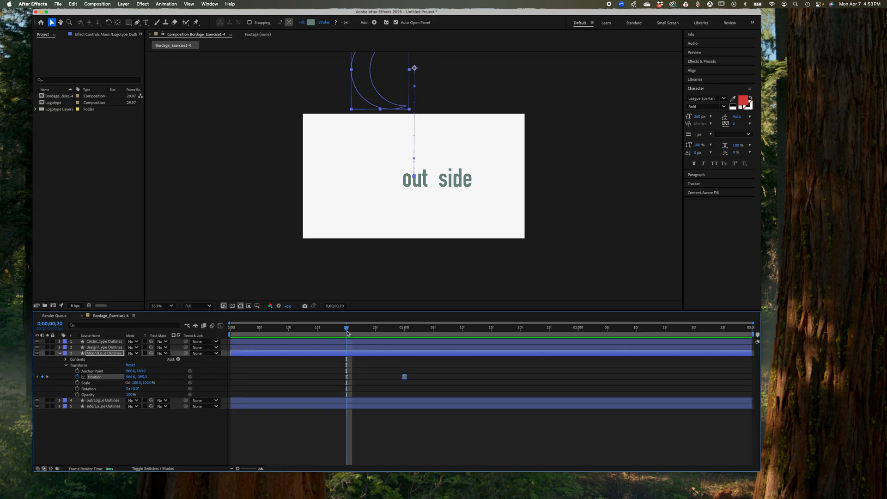
{"action": "left_click_drag", "start_coordinate": [347, 330], "coordinate": [231, 329]}
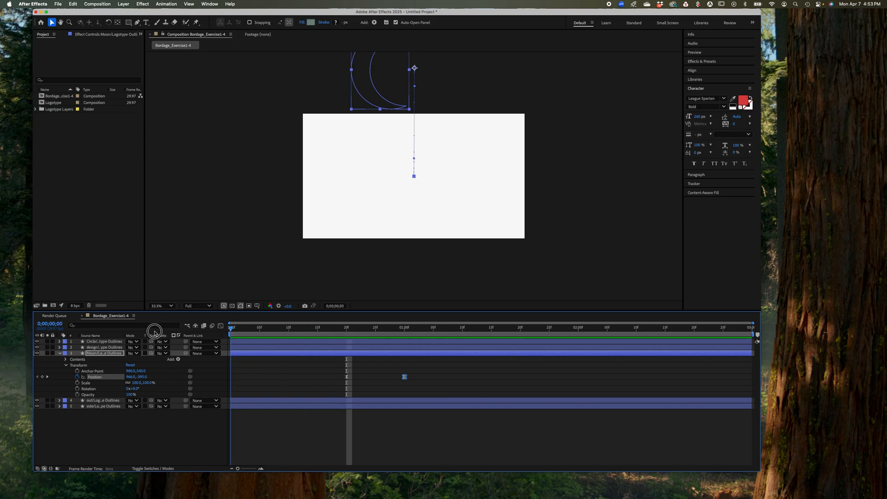
{"action": "key", "text": "space"}
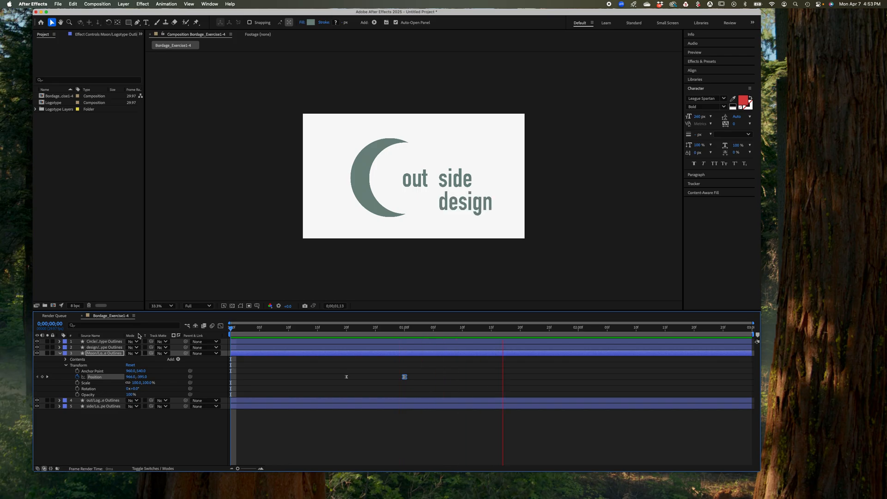
{"action": "key", "text": "space"}
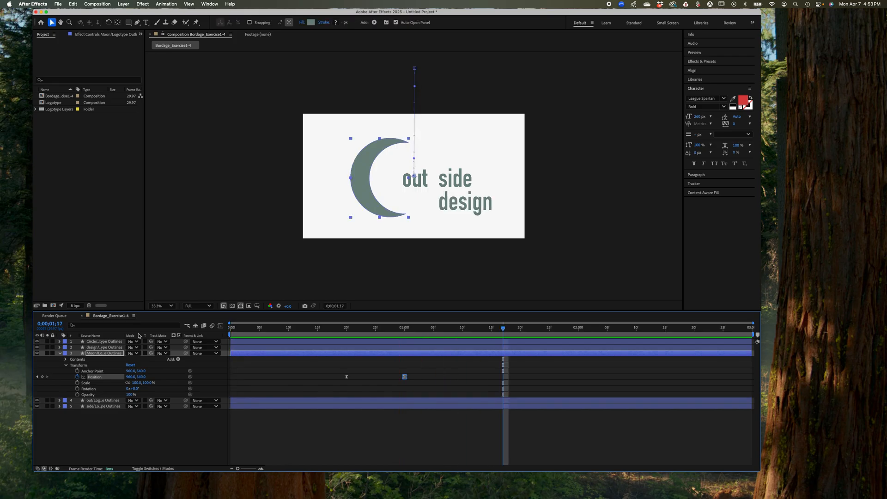
Move the moon's end Position keyframe to about 0;00;01;16 and preview the slower drop from the start of the composition
{"action": "left_click", "coordinate": [404, 377]}
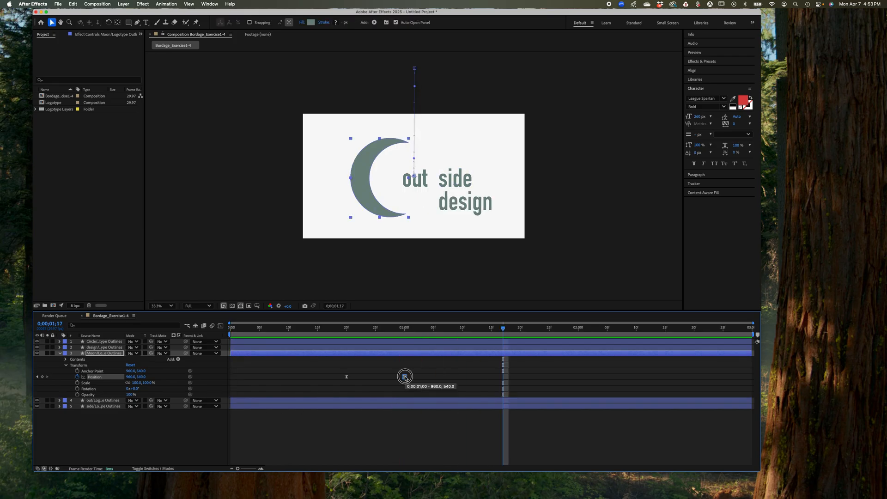
{"action": "left_click_drag", "start_coordinate": [405, 377], "coordinate": [498, 373]}
{"action": "left_click", "coordinate": [503, 328]}
{"action": "left_click_drag", "start_coordinate": [503, 328], "coordinate": [223, 352]}
{"action": "key", "text": "space"}
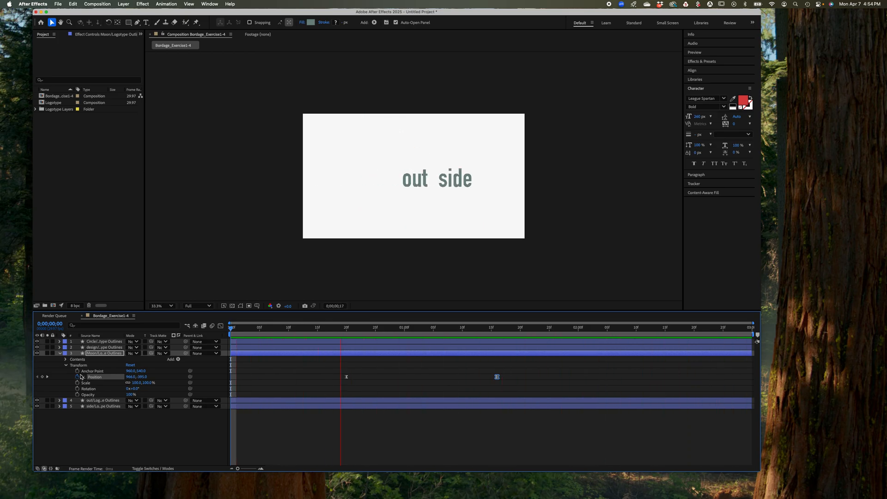
{"action": "key", "text": "space"}
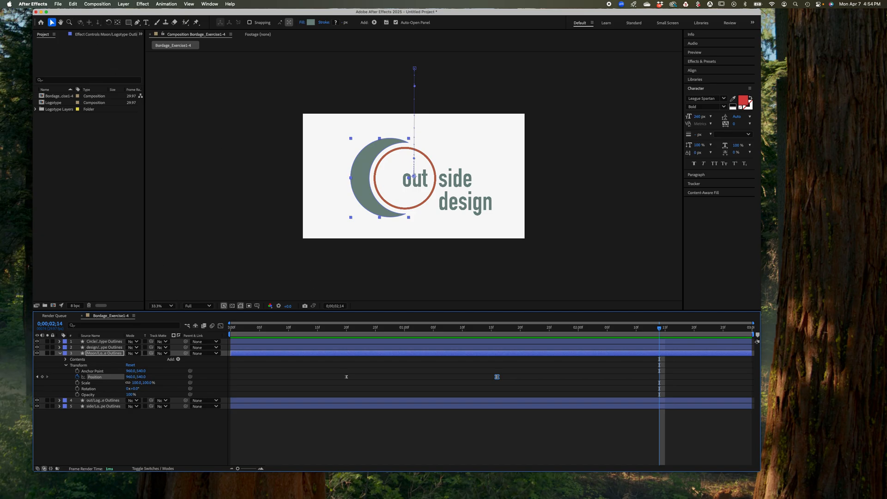
Start saving the project and choose the Desktop folder whose name ends in _Exercise1-4 as its location
{"action": "left_click", "coordinate": [58, 5]}
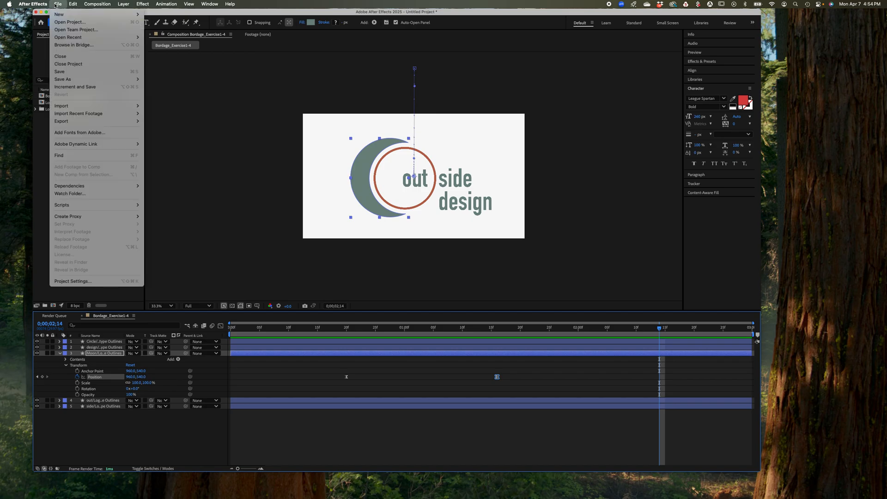
{"action": "left_click", "coordinate": [63, 73]}
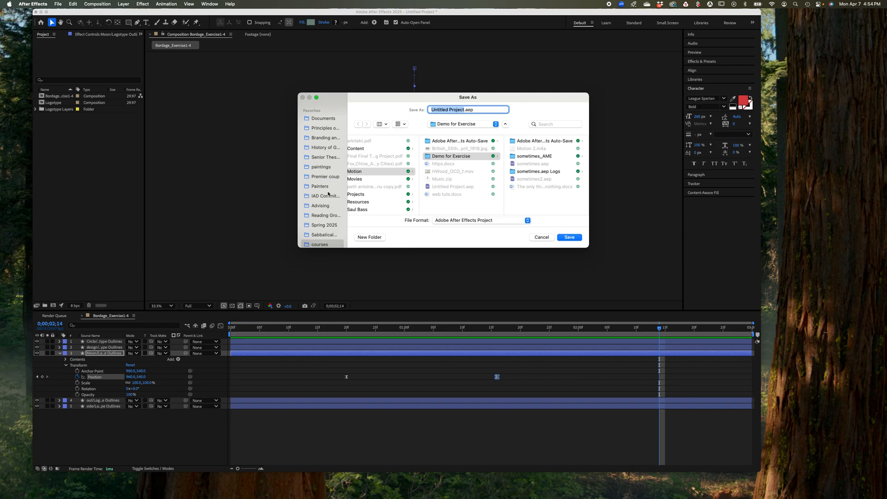
{"action": "scroll", "coordinate": [328, 194], "scroll_direction": "down", "scroll_amount": 5}
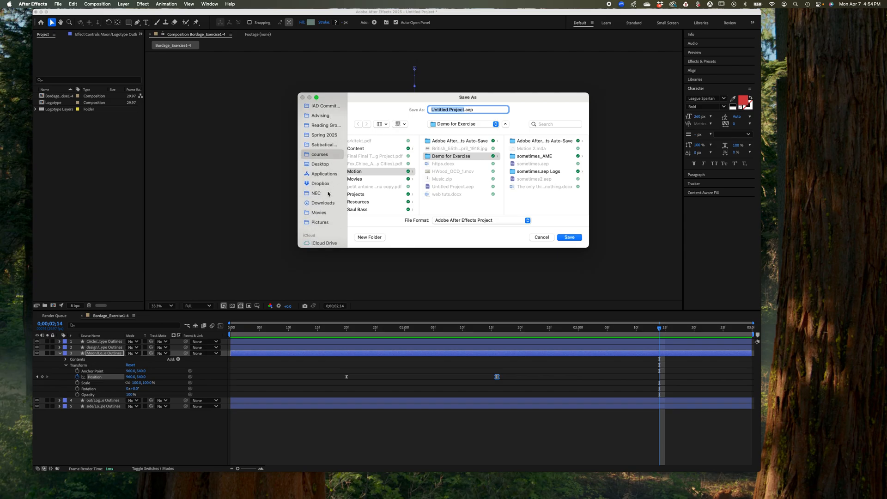
{"action": "left_click", "coordinate": [322, 165]}
{"action": "left_click", "coordinate": [377, 148]}
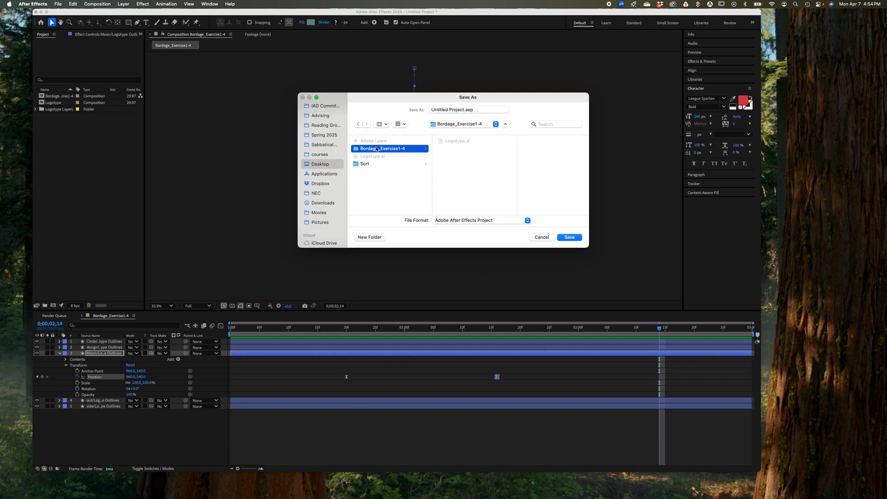
Name the project file with the author's surname followed by _Exercise1-4 and save it as an After Effects project
{"action": "left_click", "coordinate": [457, 109]}
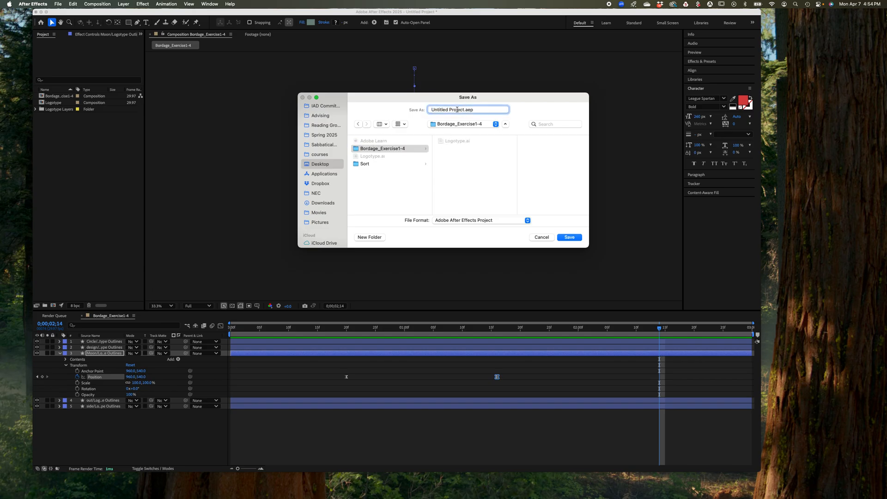
{"action": "left_click", "coordinate": [456, 108]}
{"action": "left_click_drag", "start_coordinate": [456, 108], "coordinate": [416, 108]}
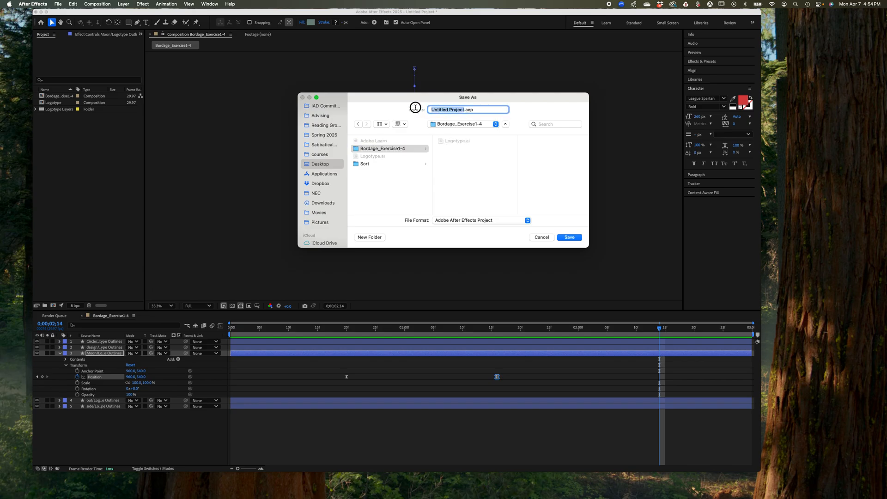
{"action": "type", "text": "Bordage"}
{"action": "type", "text": "_"}
{"action": "type", "text": "E"}
{"action": "type", "text": "xerci"}
{"action": "type", "text": "se"}
{"action": "type", "text": "1"}
{"action": "type", "text": "-4"}
{"action": "left_click", "coordinate": [570, 238]}
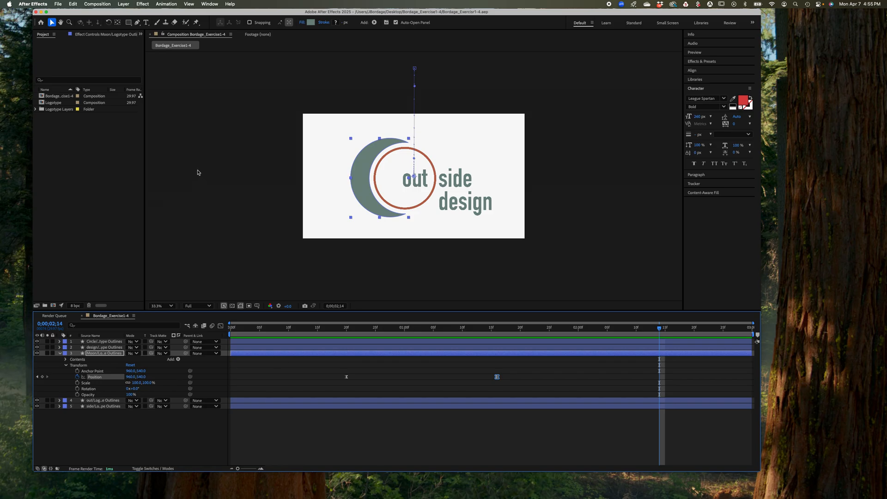
Add the logotype animation composition to the Render Queue for export
{"action": "left_click", "coordinate": [58, 4]}
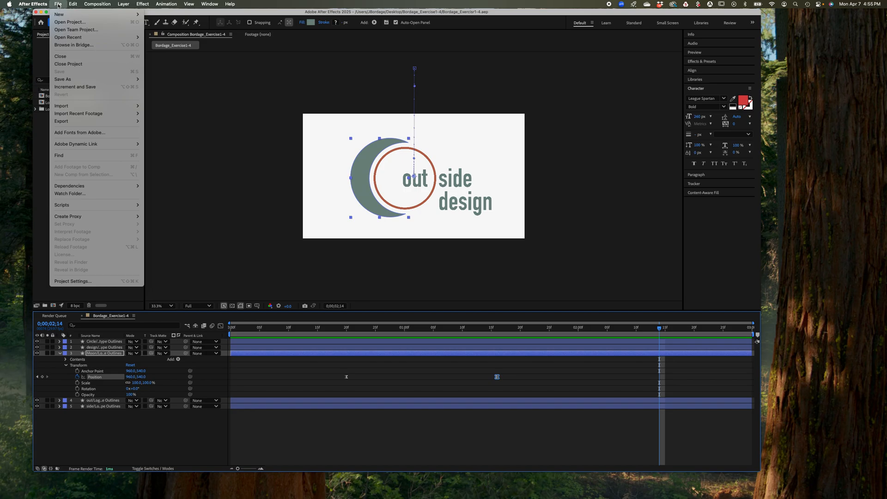
{"action": "mouse_move", "coordinate": [78, 123]}
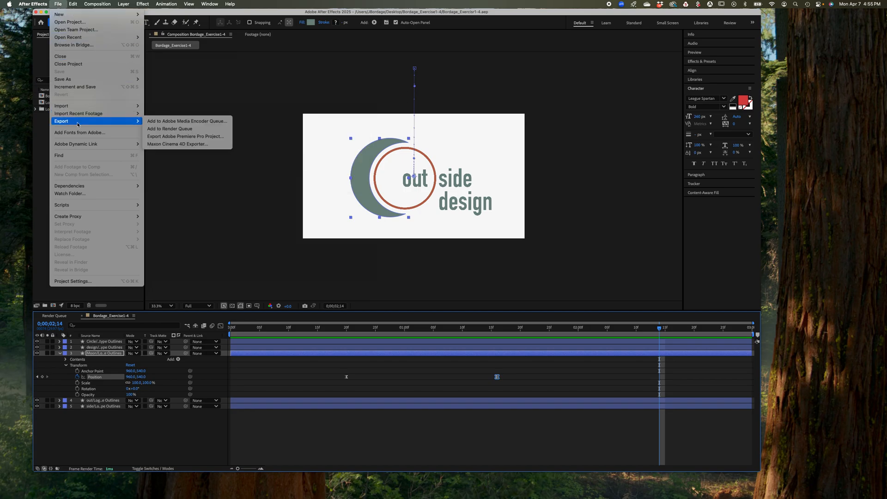
{"action": "left_click", "coordinate": [173, 129]}
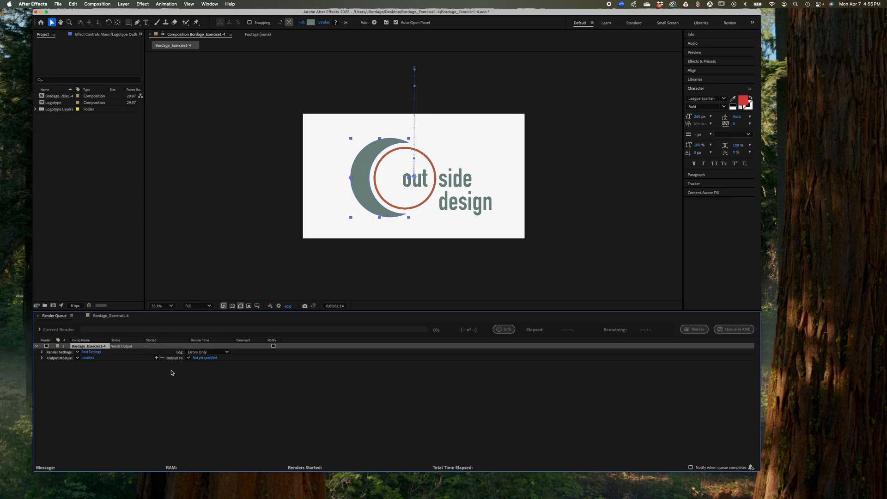
Set the render item's output module format to H.264, keeping the remaining output settings
{"action": "left_click", "coordinate": [88, 358]}
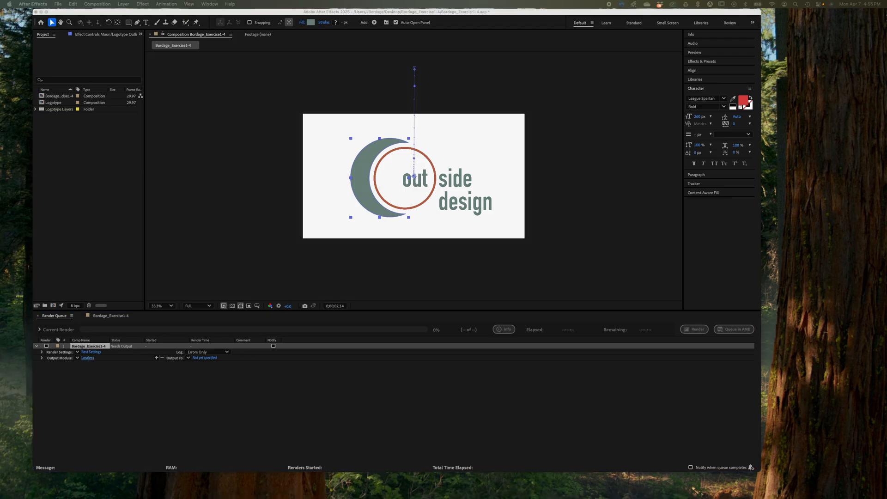
{"action": "left_click_drag", "start_coordinate": [231, 450], "coordinate": [175, 135]}
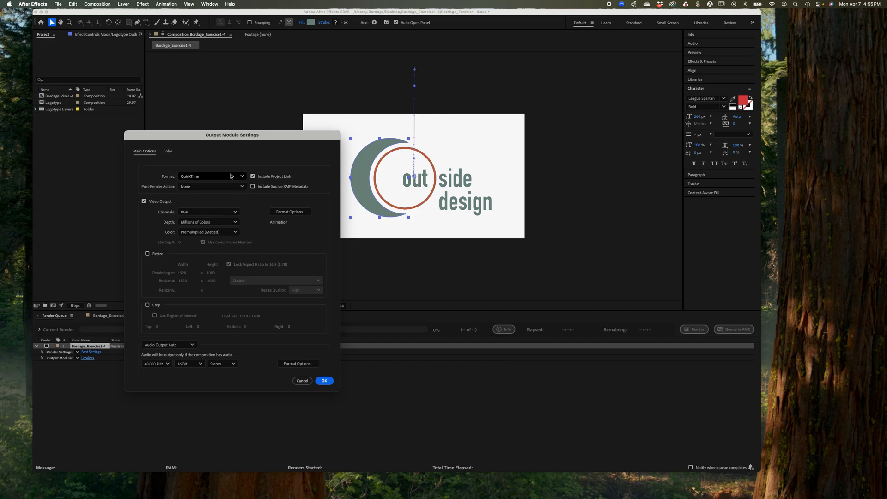
{"action": "left_click", "coordinate": [242, 177]}
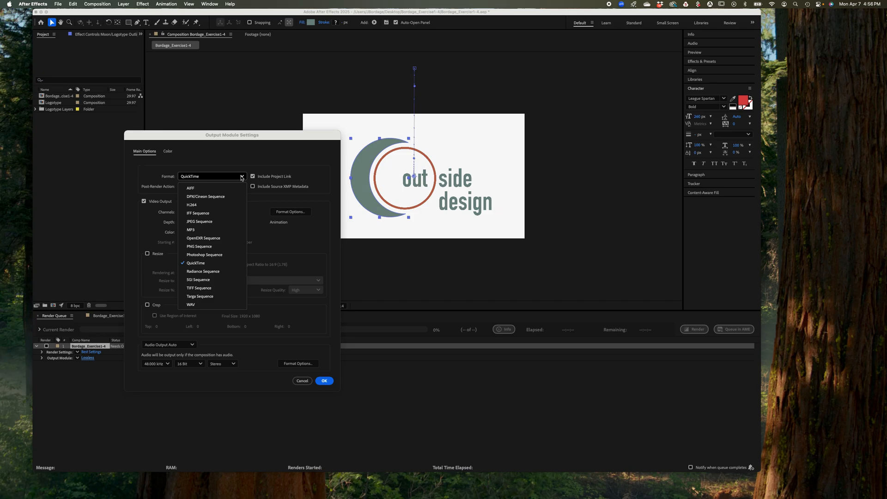
{"action": "left_click", "coordinate": [222, 203]}
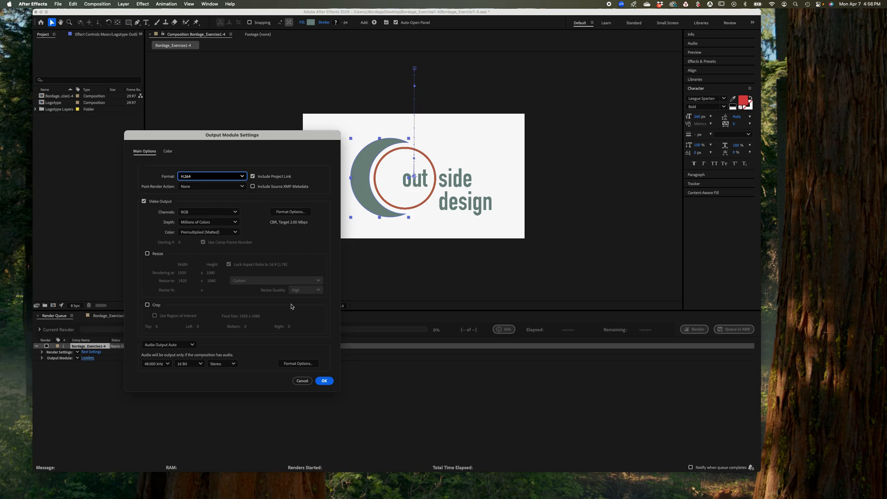
{"action": "left_click", "coordinate": [325, 382]}
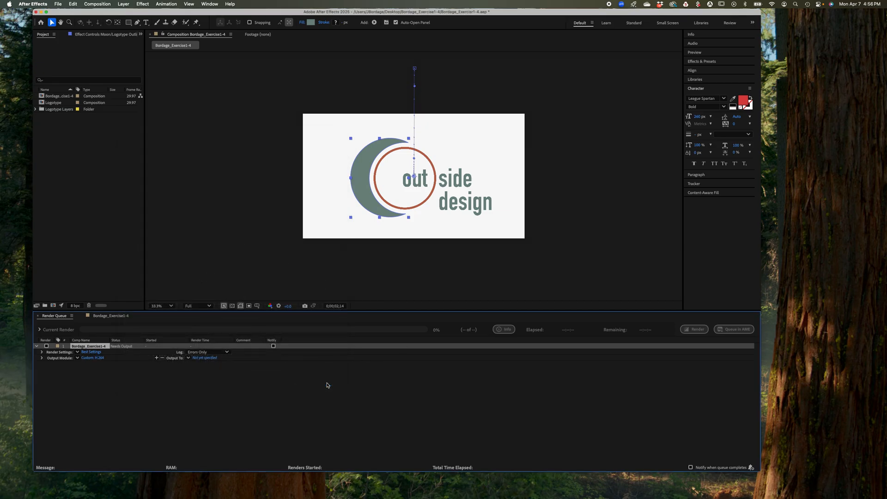
Set the MP4 output to the exercise folder under its suggested file name and render the queued composition
{"action": "left_click", "coordinate": [207, 359]}
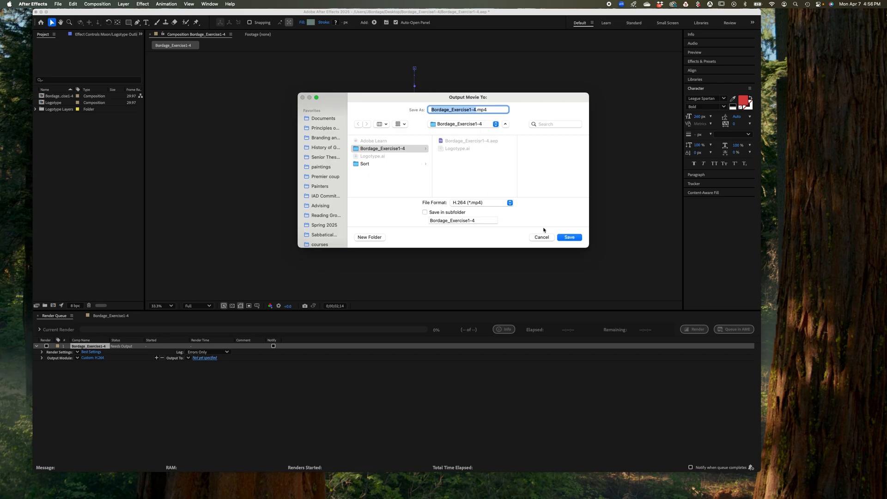
{"action": "left_click", "coordinate": [569, 238]}
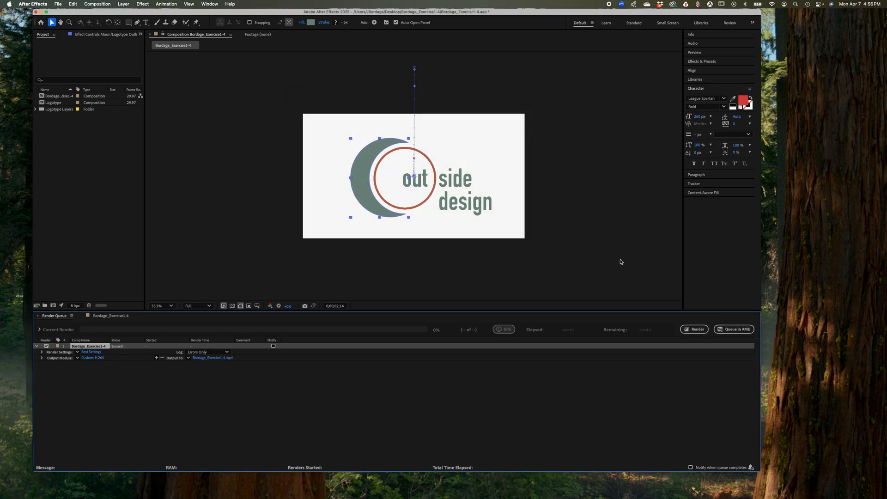
{"action": "left_click", "coordinate": [695, 330]}
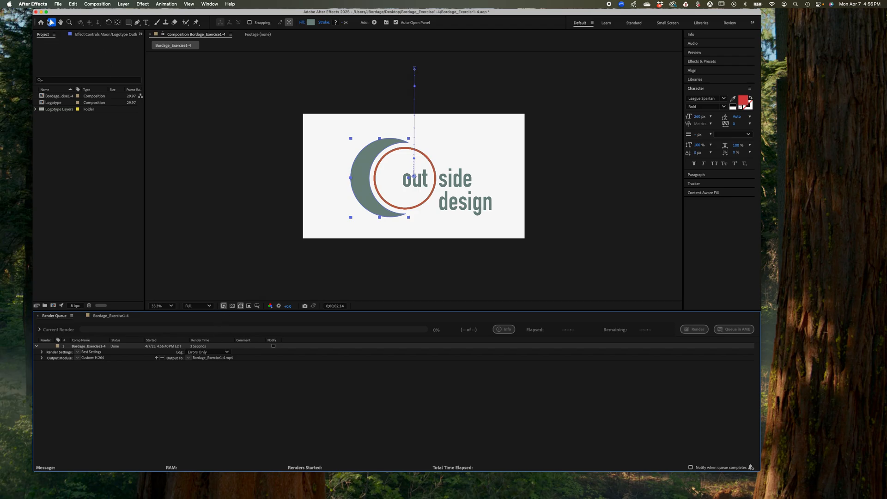
Close the project with its changes saved and open the exercise folder on the desktop
{"action": "left_click", "coordinate": [36, 12]}
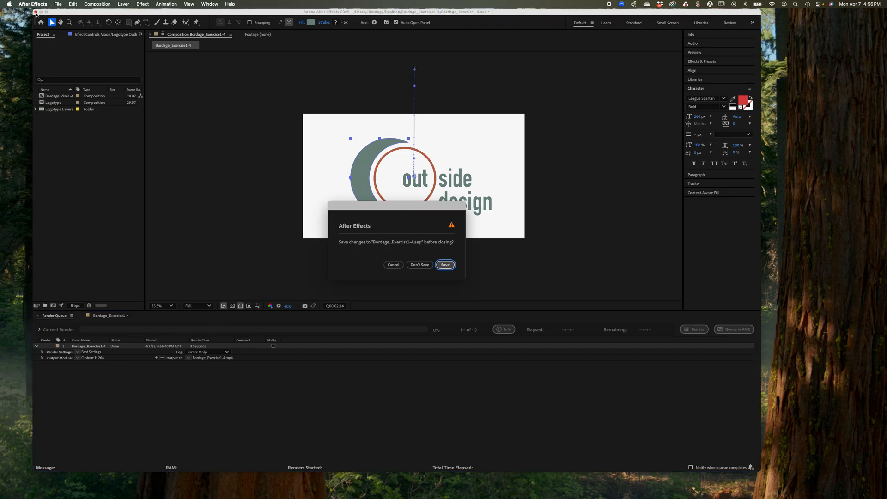
{"action": "left_click", "coordinate": [445, 265]}
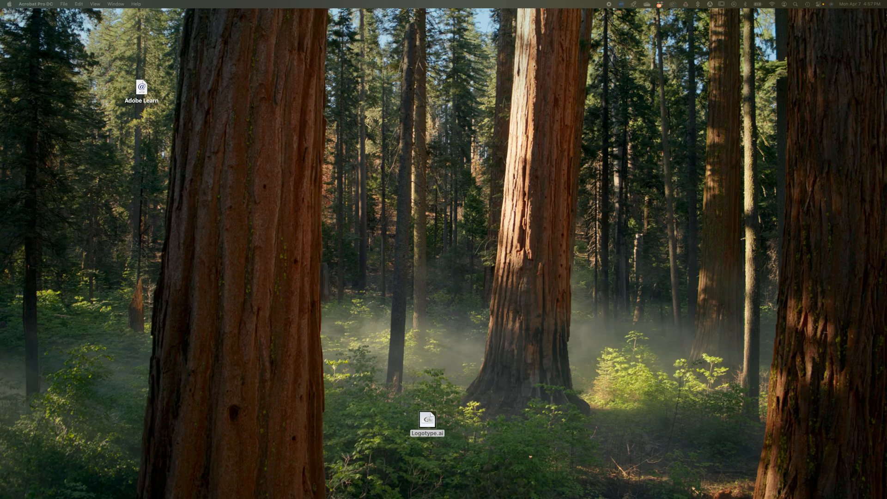
{"action": "left_click_drag", "start_coordinate": [586, 497], "coordinate": [388, 247]}
{"action": "double_click", "coordinate": [388, 247]}
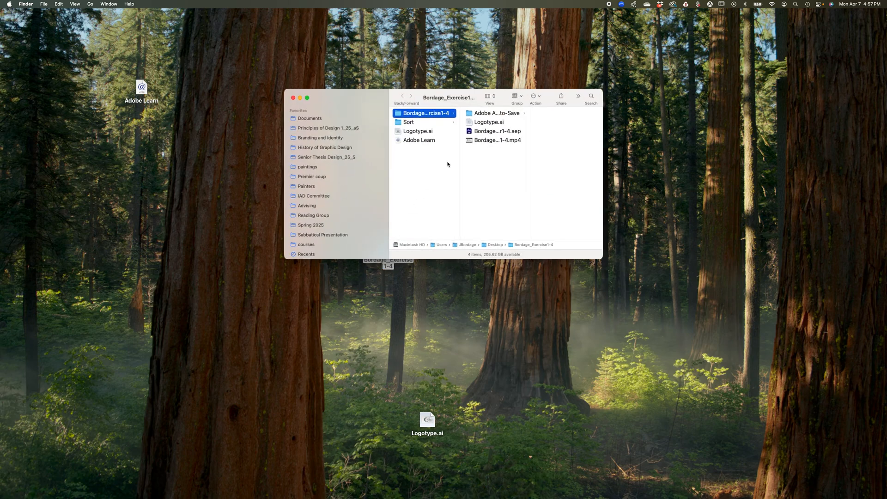
Open the rendered MP4 from the exercise folder in QuickTime Player and play the logotype animation
{"action": "left_click", "coordinate": [479, 143]}
{"action": "double_click", "coordinate": [460, 143]}
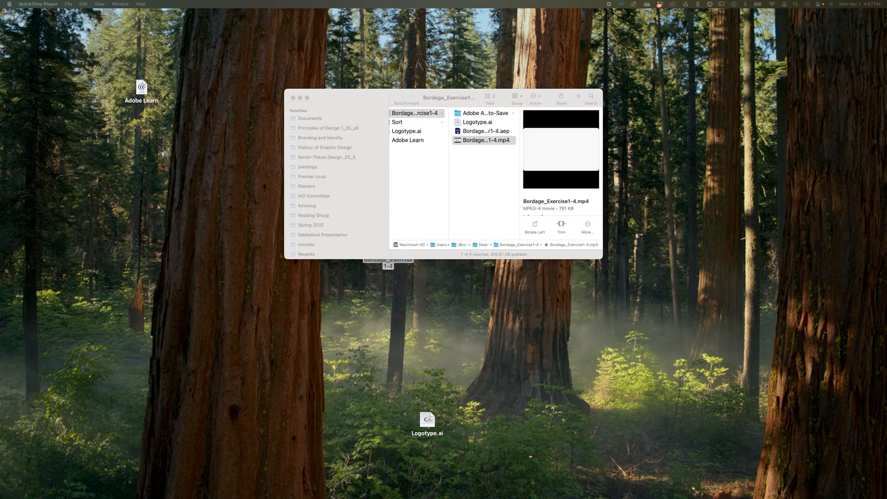
{"action": "left_click_drag", "start_coordinate": [317, 252], "coordinate": [253, 82]}
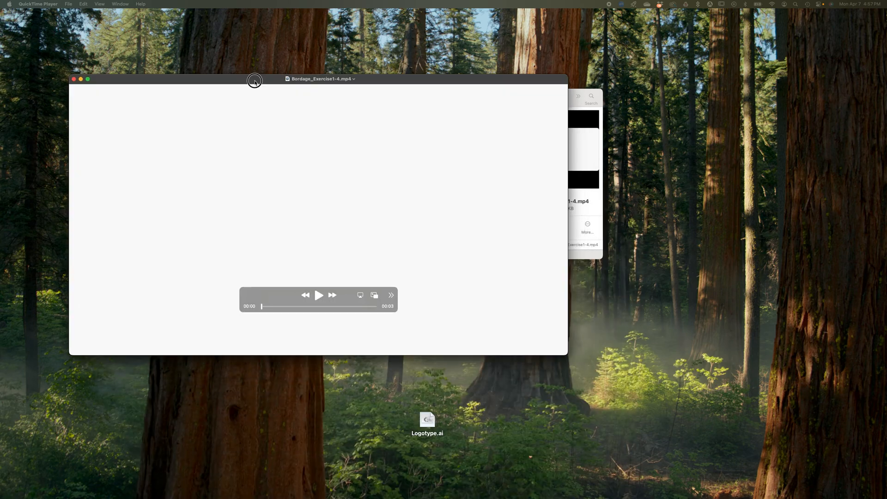
{"action": "left_click", "coordinate": [322, 295]}
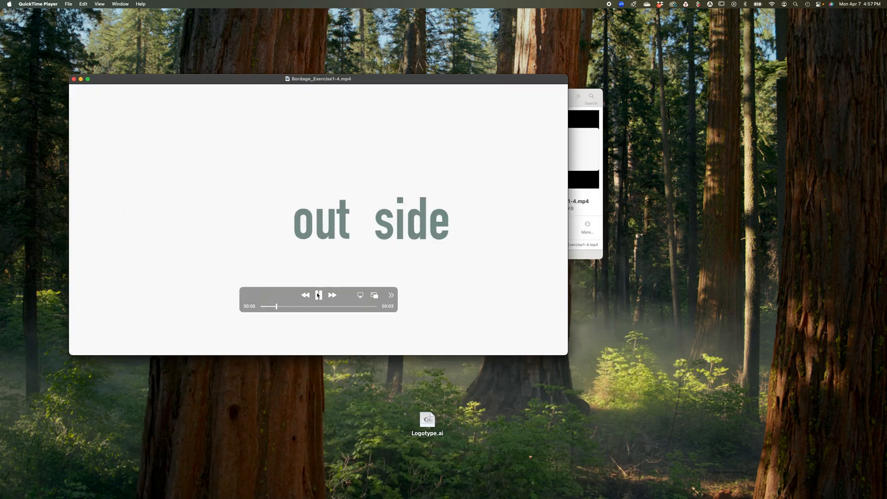